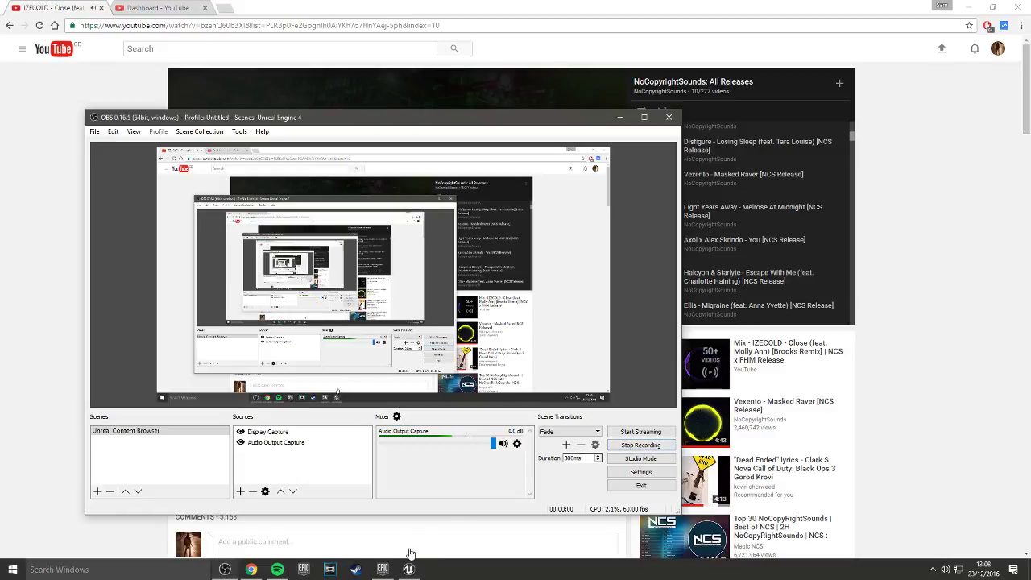
- Start the OBS screen recording and switch to the Unreal Engine 4 editor
click(408, 568)
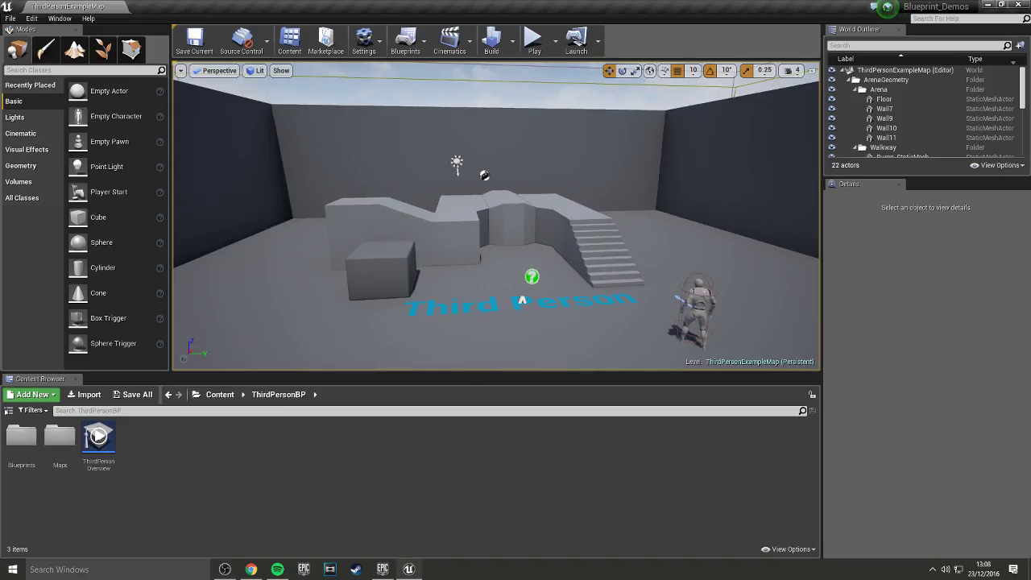
- Search the Modes panel for 'camera' and place a Camera actor above the arena
drag(603, 268, 570, 265)
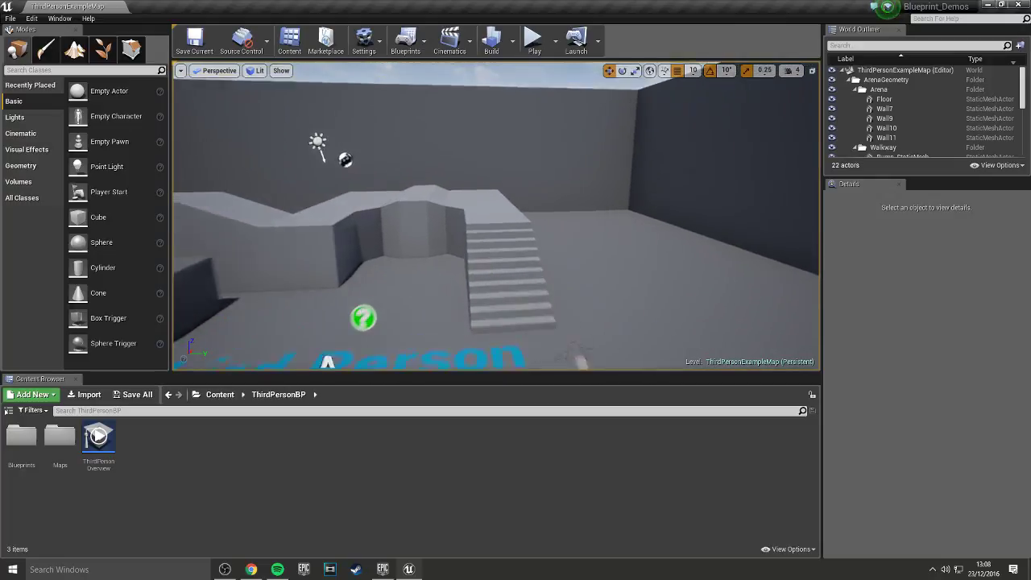
right_drag(570, 266, 481, 272)
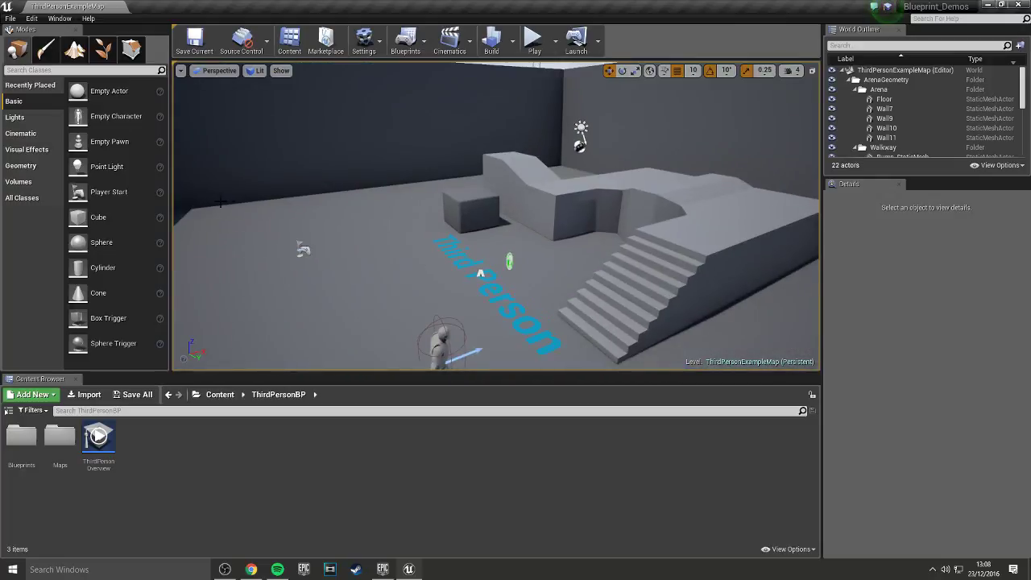
click(81, 71)
text(camera)
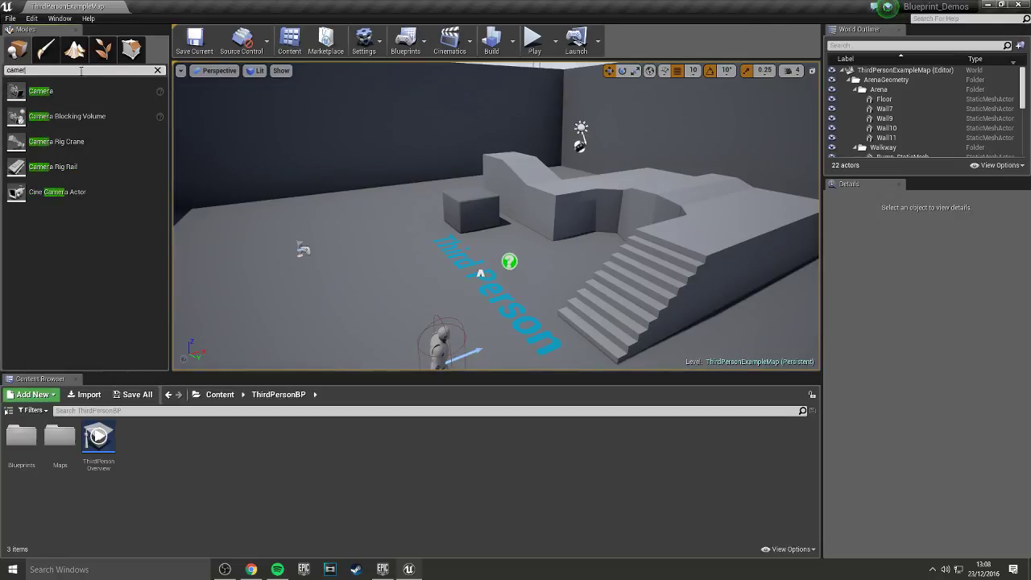
mouse_move(9, 97)
mouse_down()
mouse_move(409, 256)
mouse_move(400, 98)
mouse_up()
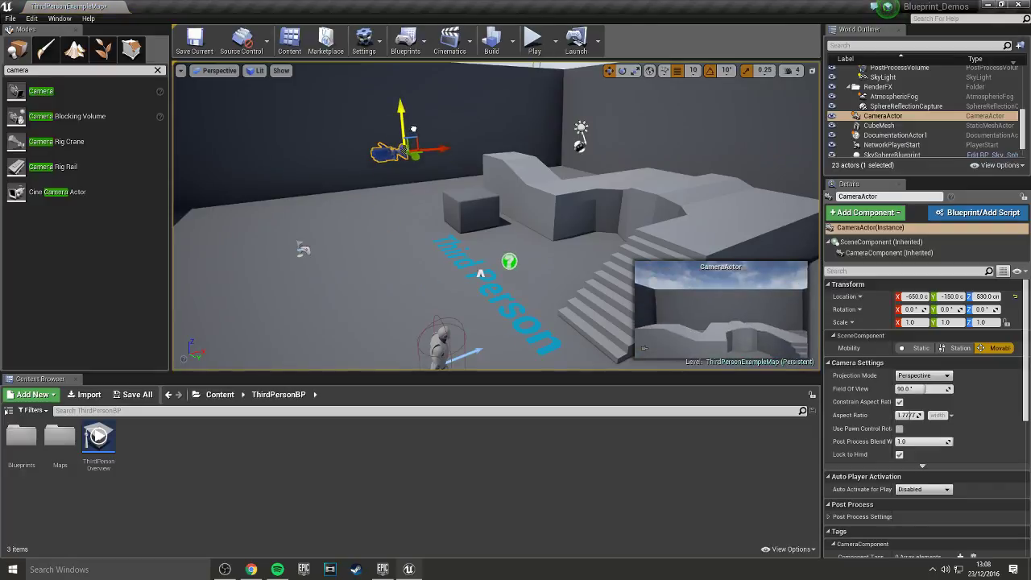
- Pitch the camera down about 30° and slide it back along X
key(e)
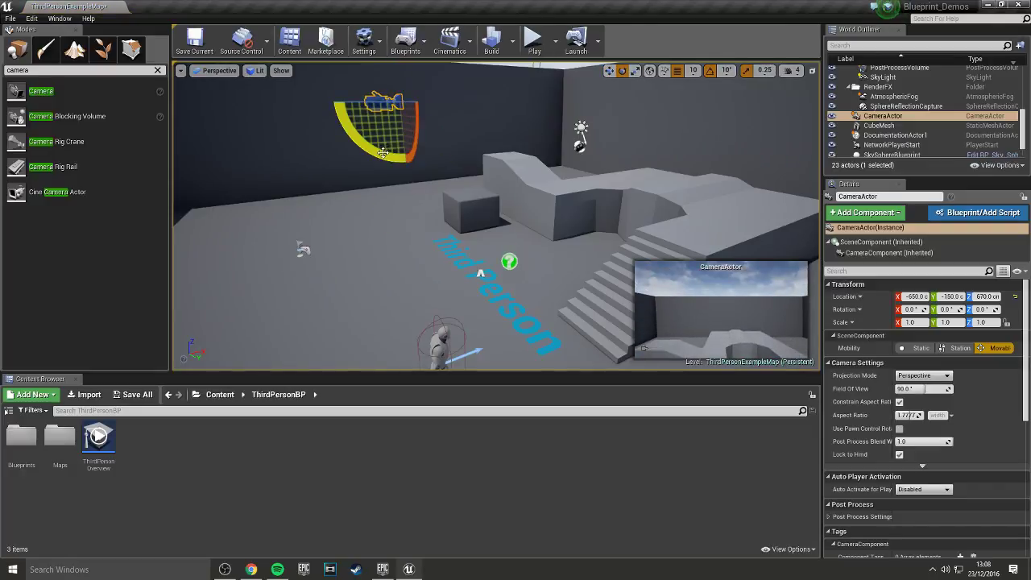
drag(395, 157, 376, 153)
key(w)
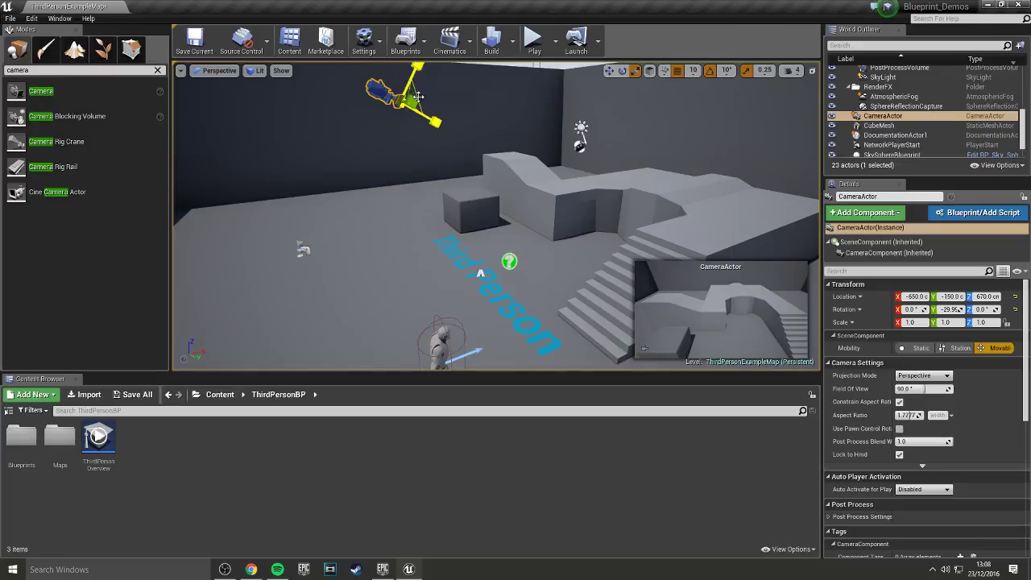
mouse_move(448, 102)
mouse_down()
mouse_move(347, 114)
mouse_move(367, 111)
mouse_move(314, 102)
mouse_up()
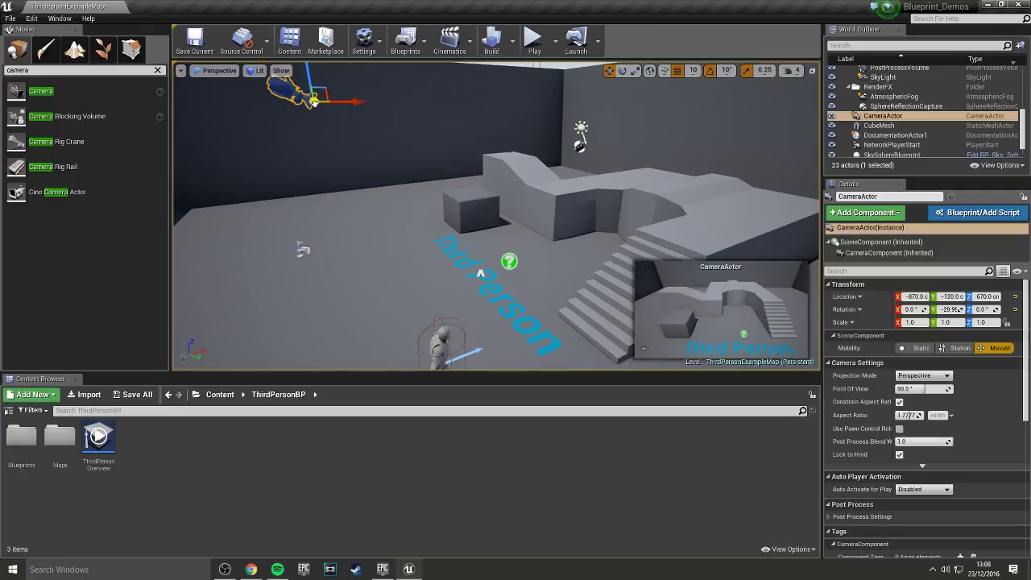
- Create a new folder named UserInterface in the Content Browser and open it
click(397, 250)
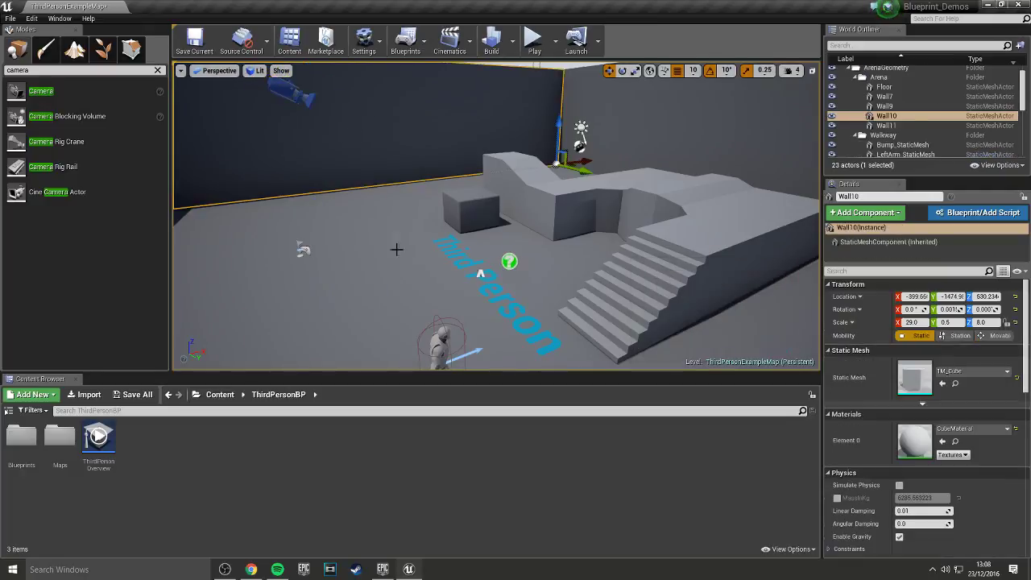
click(436, 337)
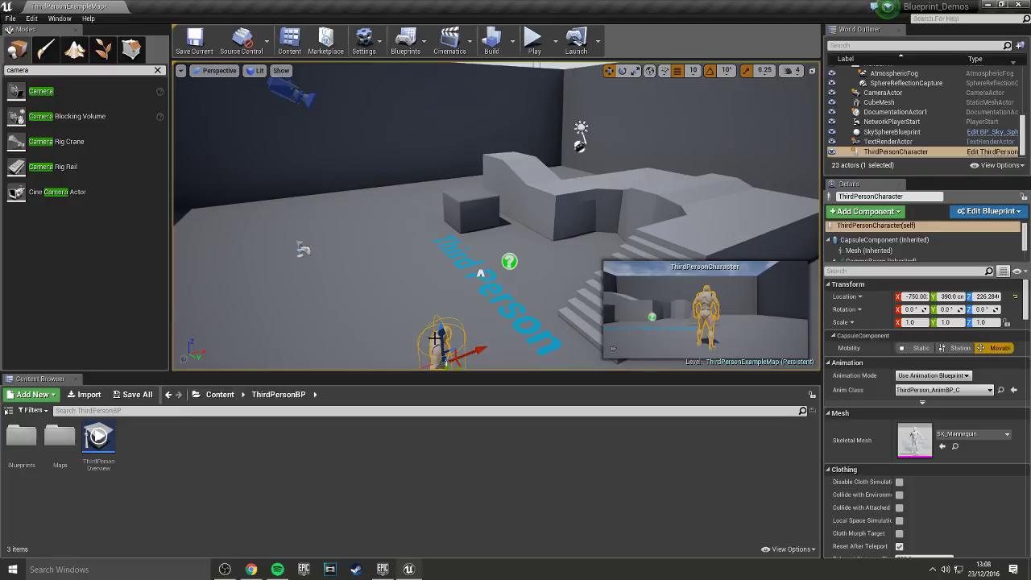
right_click(210, 458)
click(258, 157)
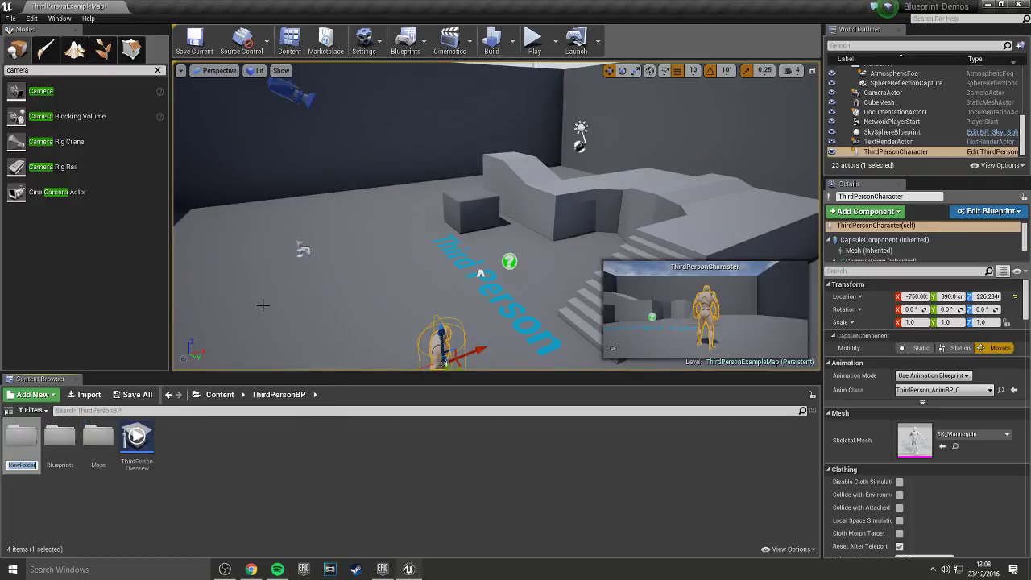
text(4)
text(Interface)
key(Return)
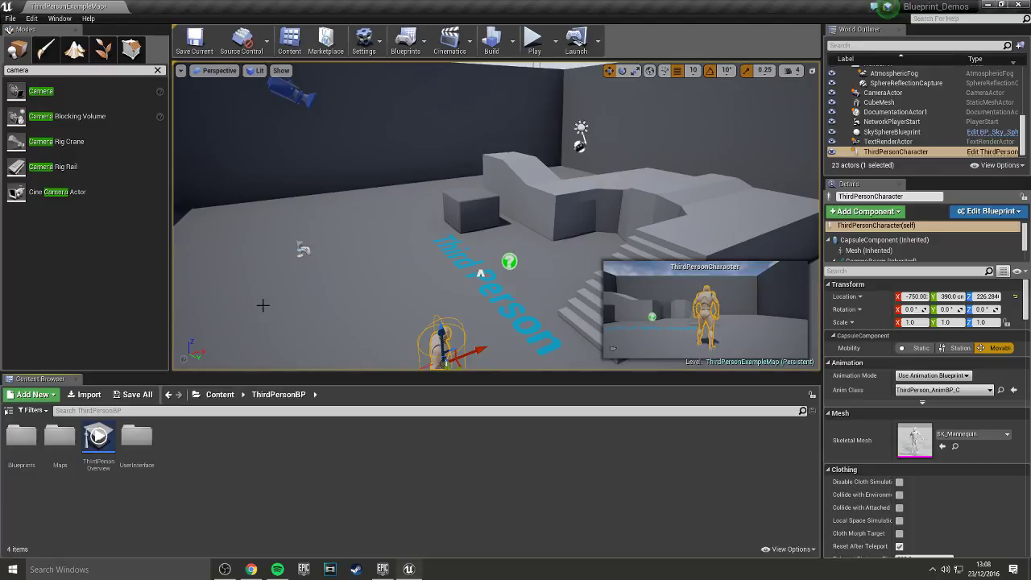
double_click(131, 458)
- Create a Widget Blueprint named UI in the folder and open it in the Designer
right_click(127, 458)
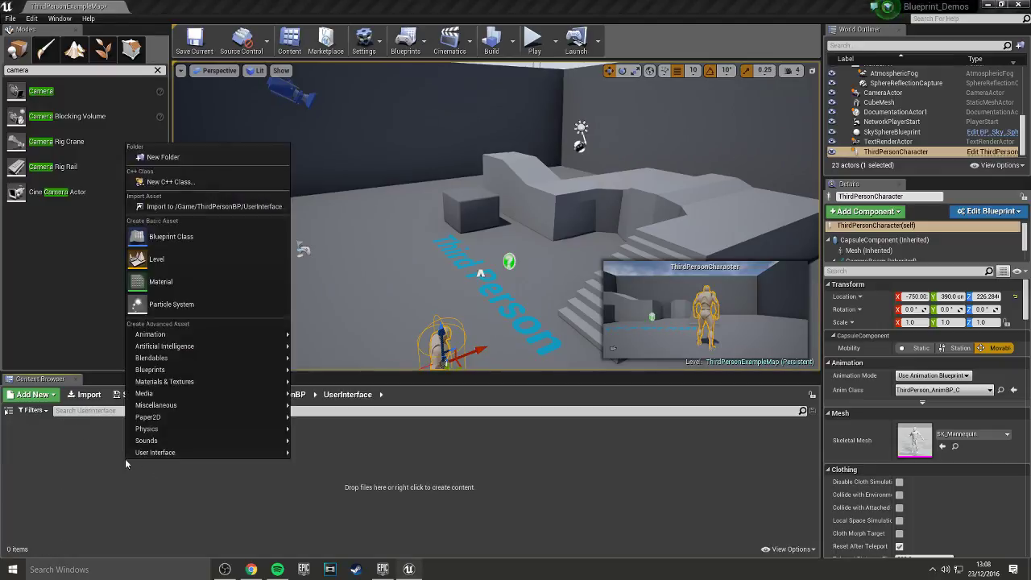
mouse_move(241, 453)
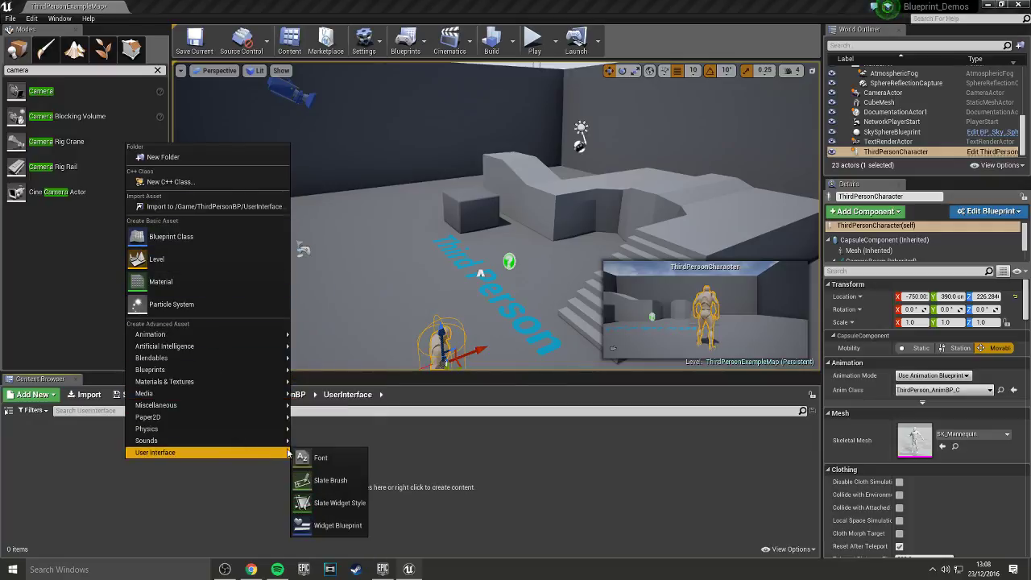
click(330, 525)
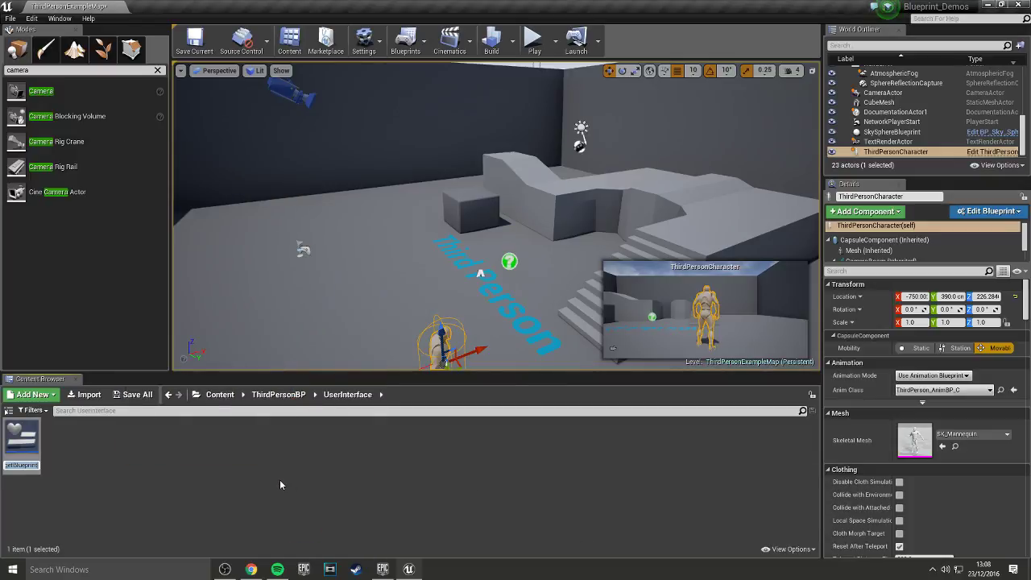
text(UI)
key(Return)
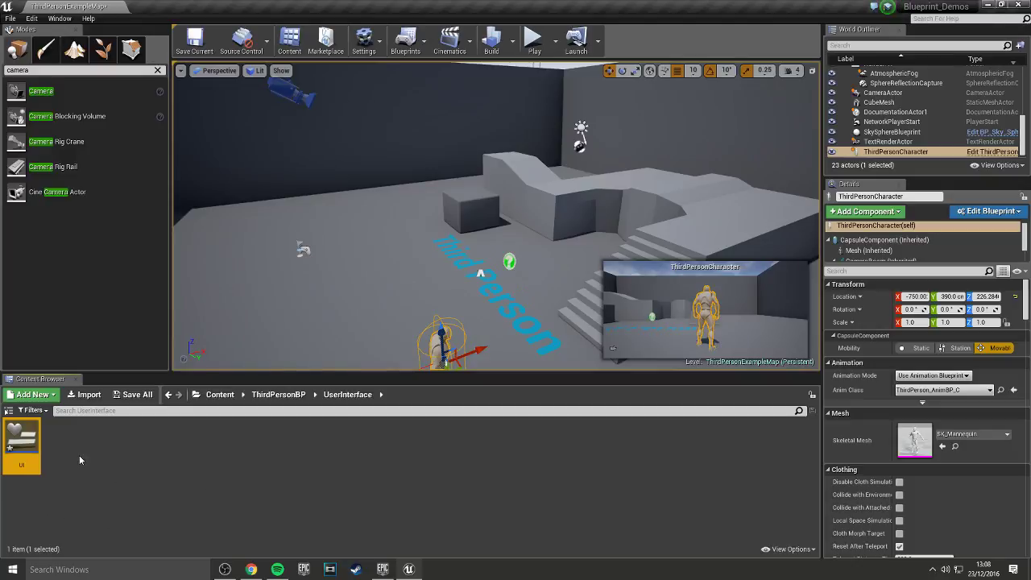
double_click(35, 454)
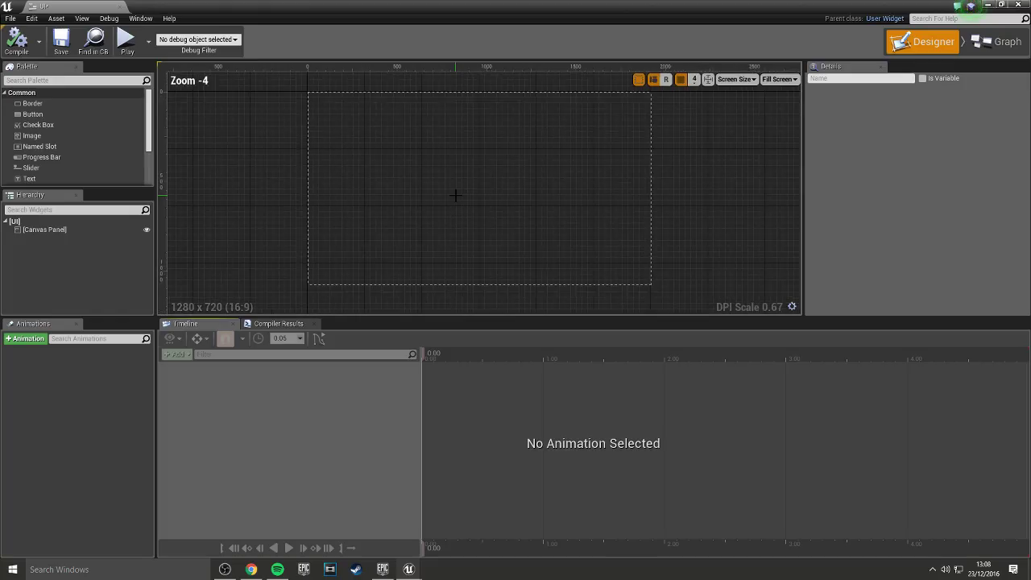
- Place a text block near the top-right reading RECORDING and narrow it to fit
scroll(426, 220, up, 4)
scroll(451, 183, up, 4)
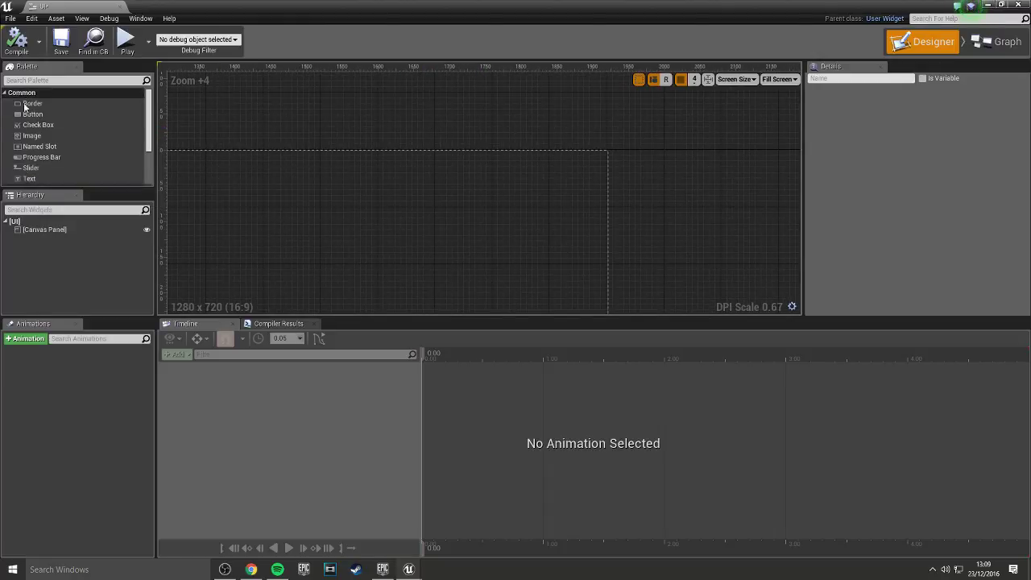
mouse_move(39, 181)
mouse_down()
mouse_move(530, 206)
mouse_move(538, 182)
mouse_move(302, 173)
mouse_up()
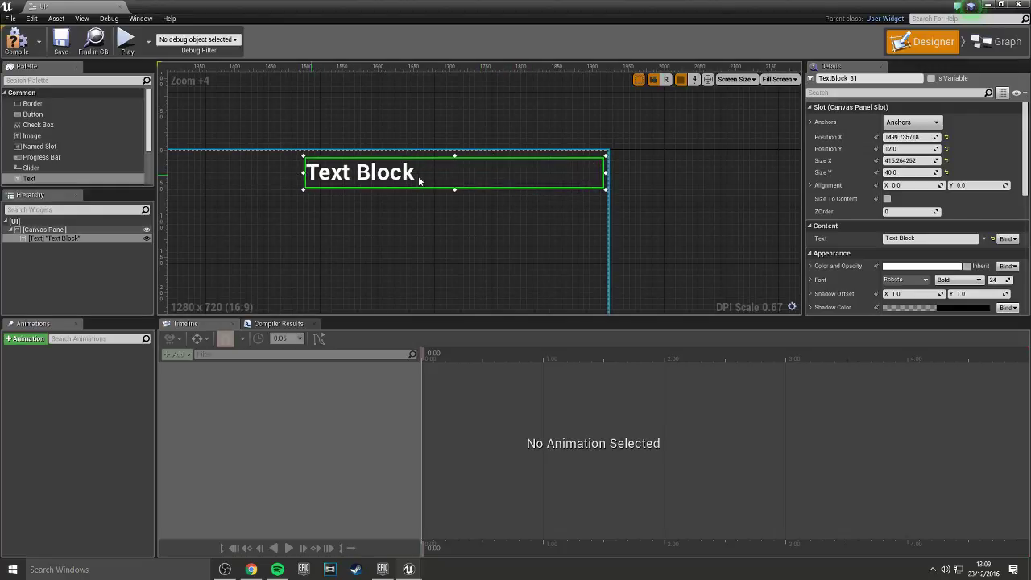
click(926, 238)
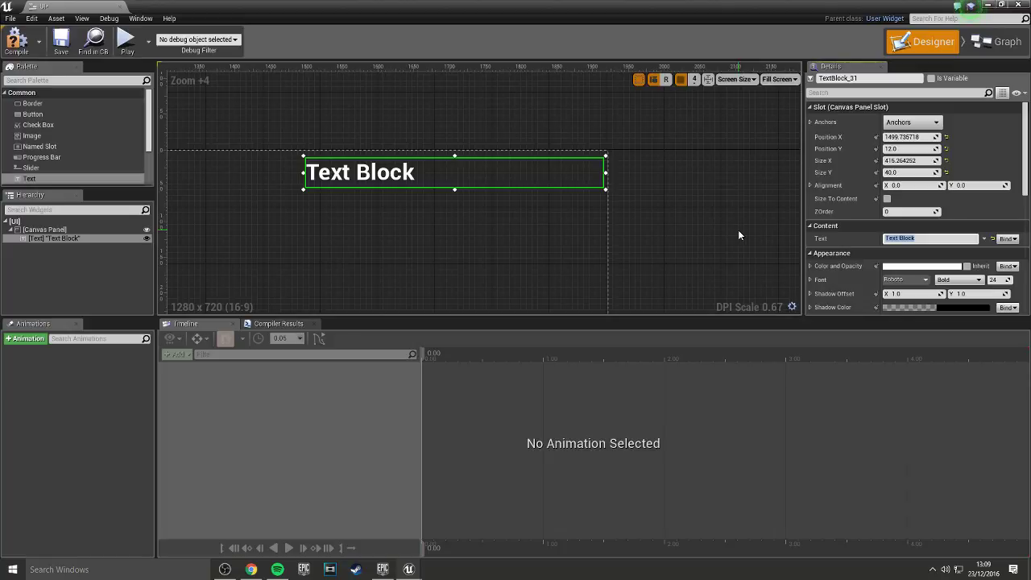
text(REC)
key(Return)
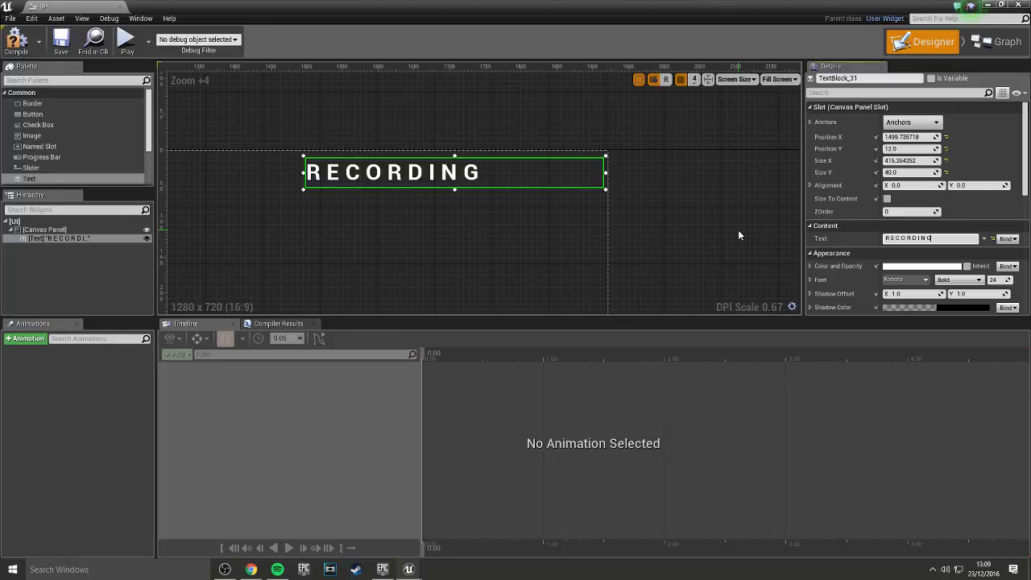
drag(305, 178, 419, 196)
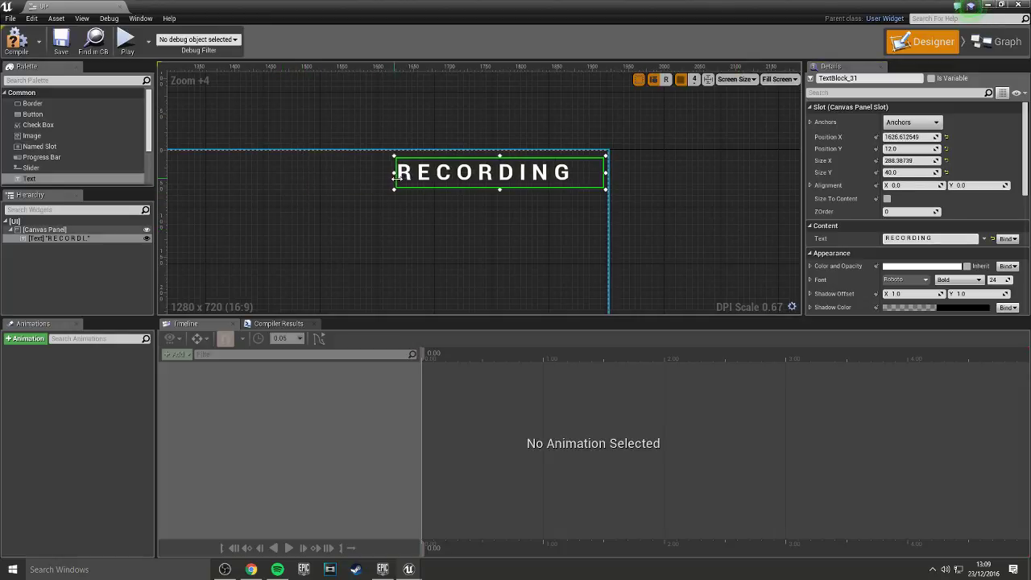
- Tint the RECORDING text pure red with roughly 0.55 alpha and widen it slightly
click(900, 266)
click(822, 308)
click(804, 309)
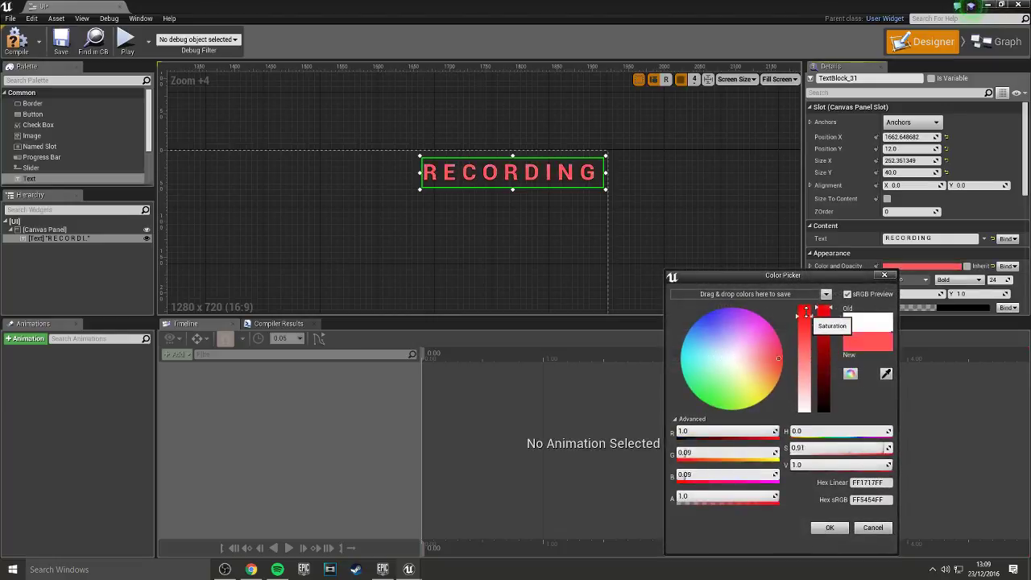
drag(685, 496, 733, 496)
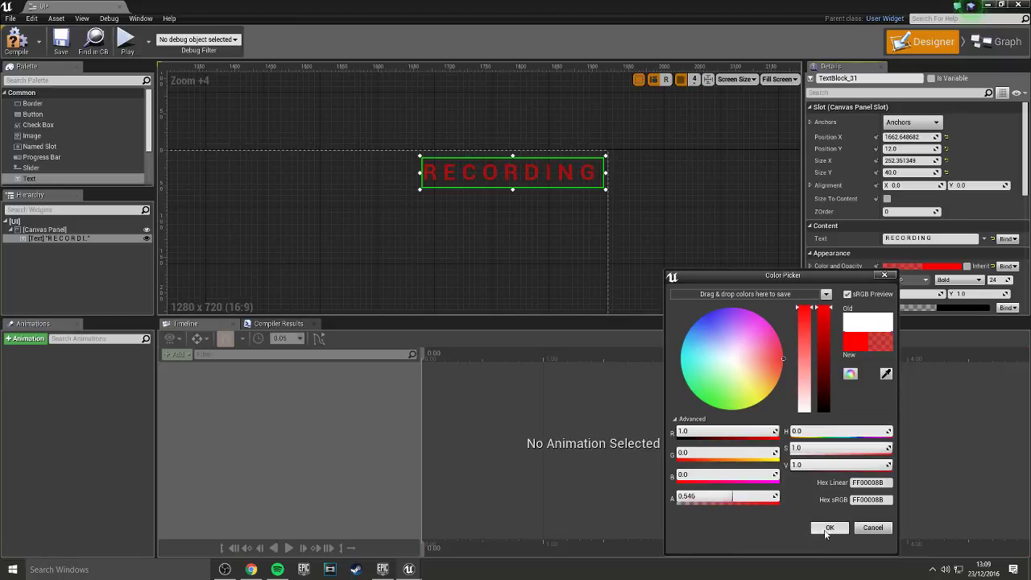
mouse_move(734, 497)
mouse_down()
mouse_move(757, 496)
mouse_move(732, 496)
mouse_up()
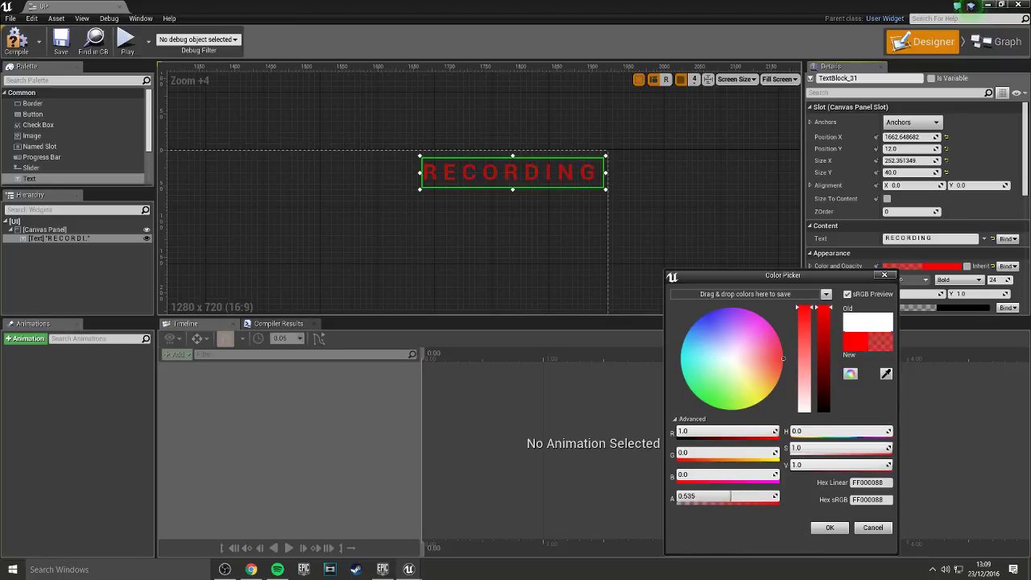
click(831, 528)
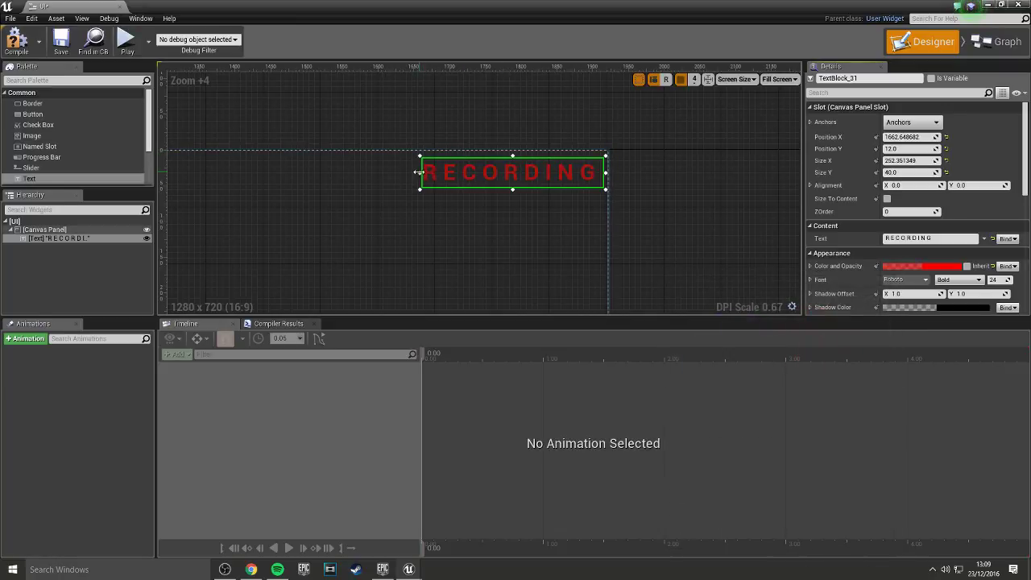
drag(419, 174, 394, 174)
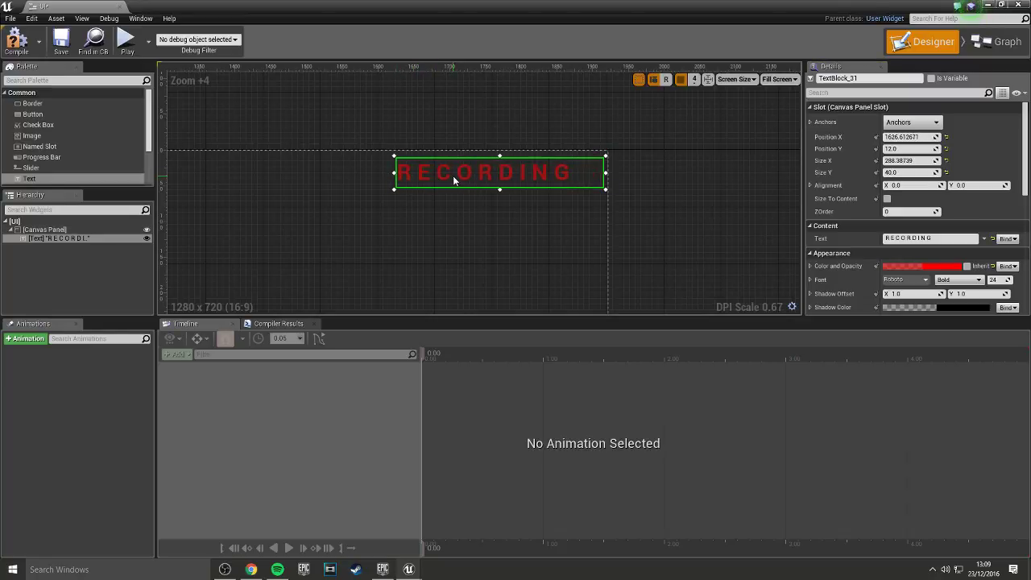
- Mark the text as a variable and add a widget animation named Fade
click(930, 78)
click(25, 339)
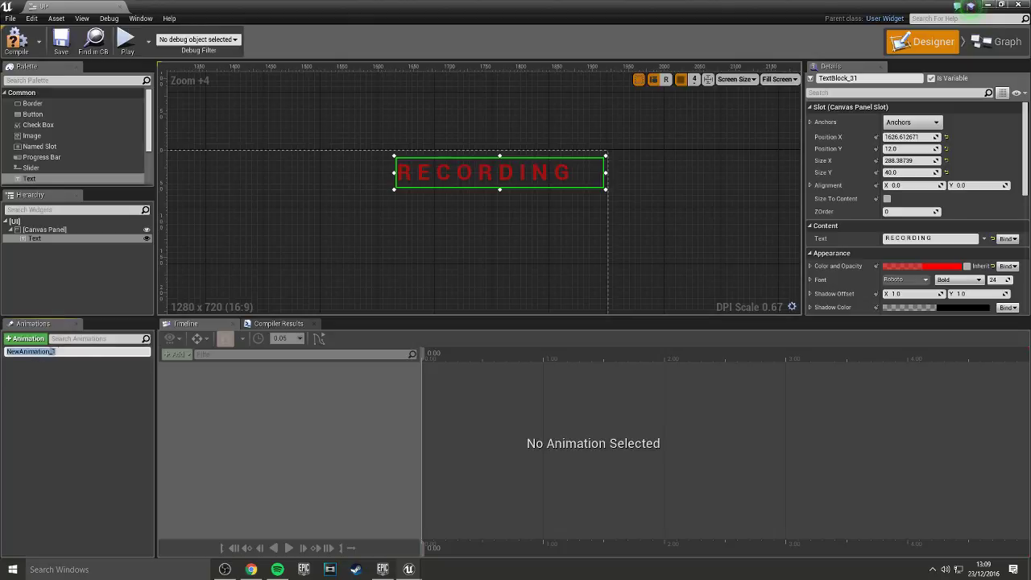
text(fADE)
key(Return)
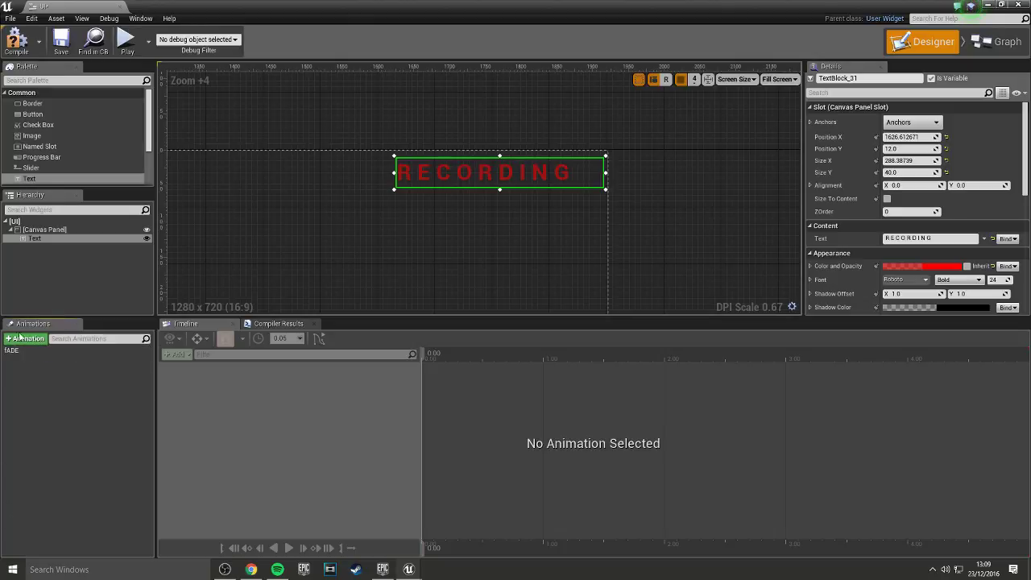
click(18, 352)
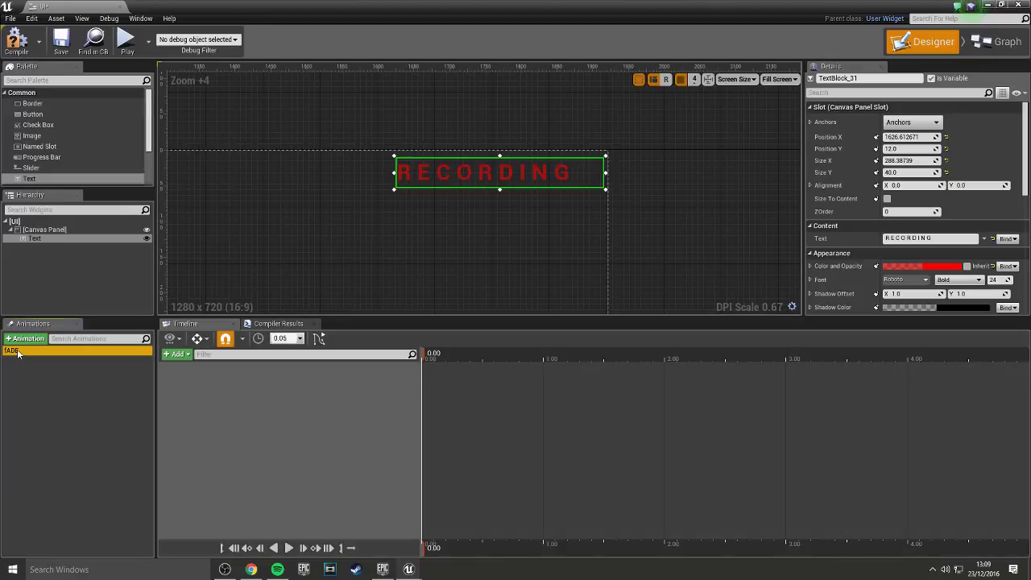
double_click(12, 353)
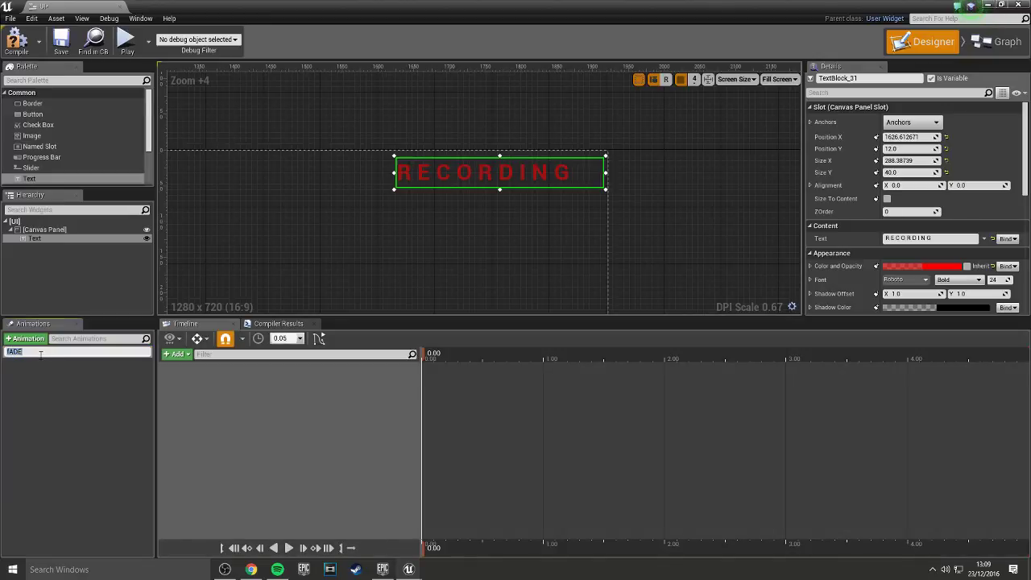
text(Fa)
key(Return)
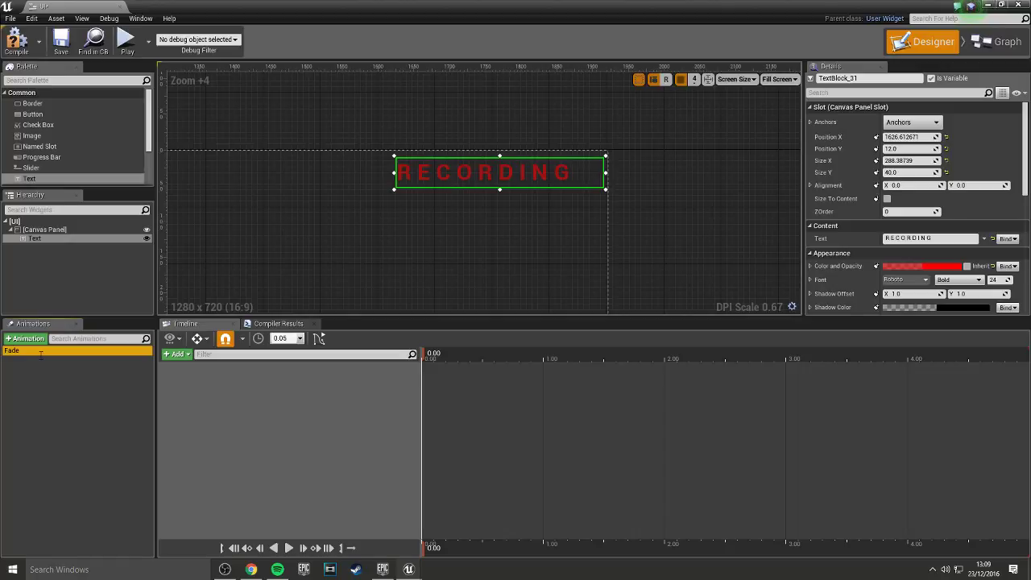
click(177, 354)
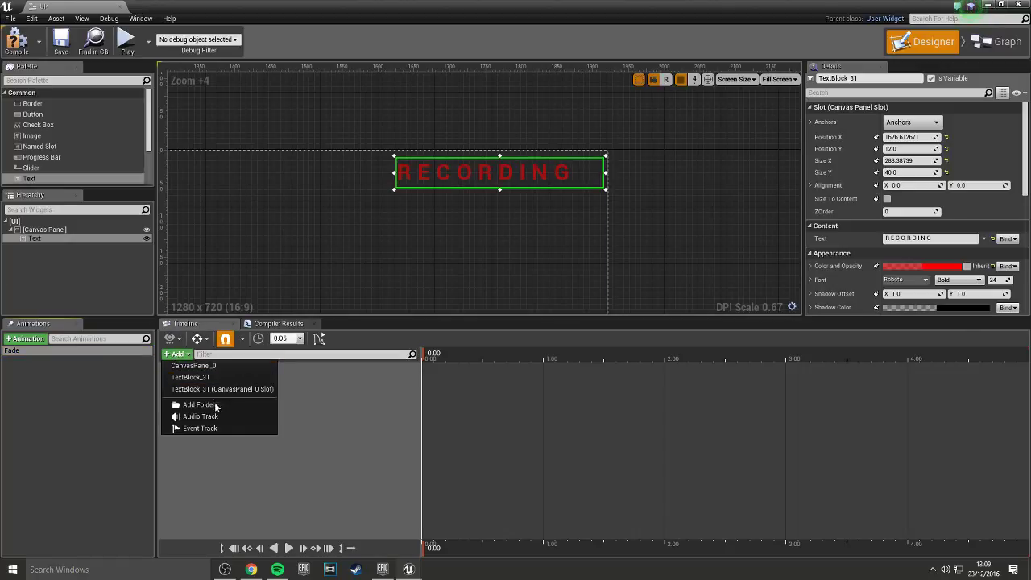
click(466, 178)
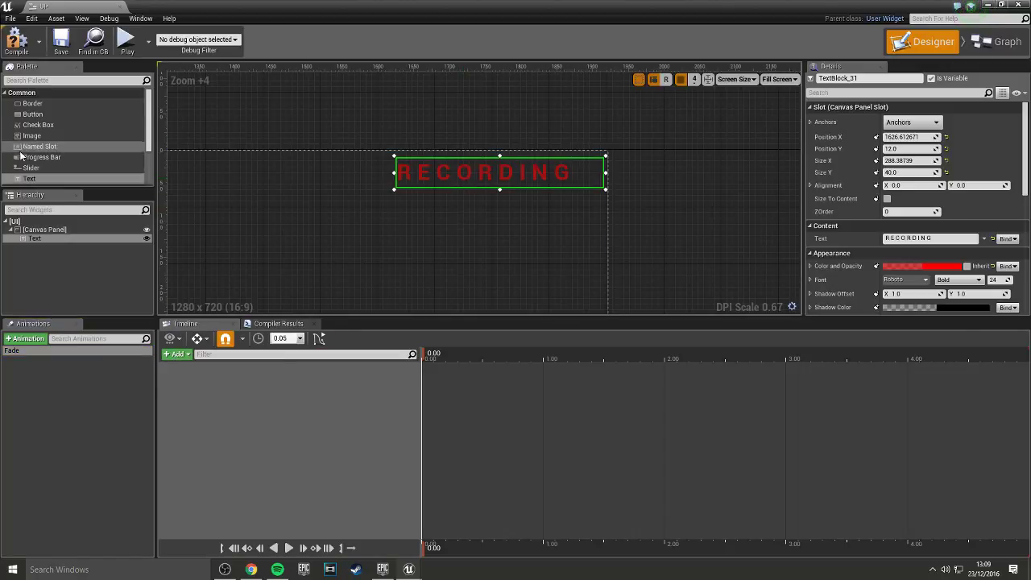
- Rename the RECORDING text widget to FadeText
click(45, 240)
click(42, 242)
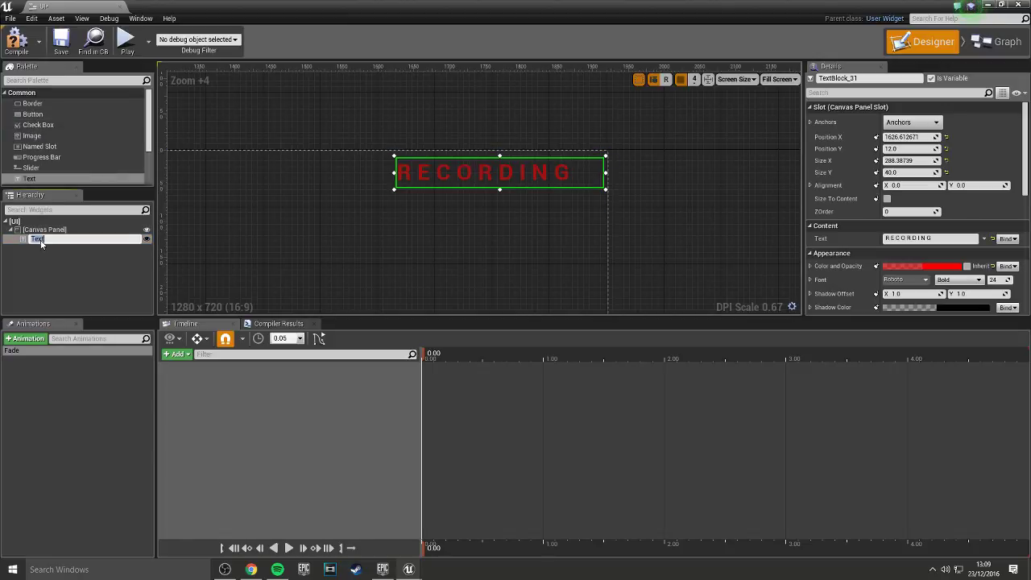
text(Fade)
text(Text)
key(Return)
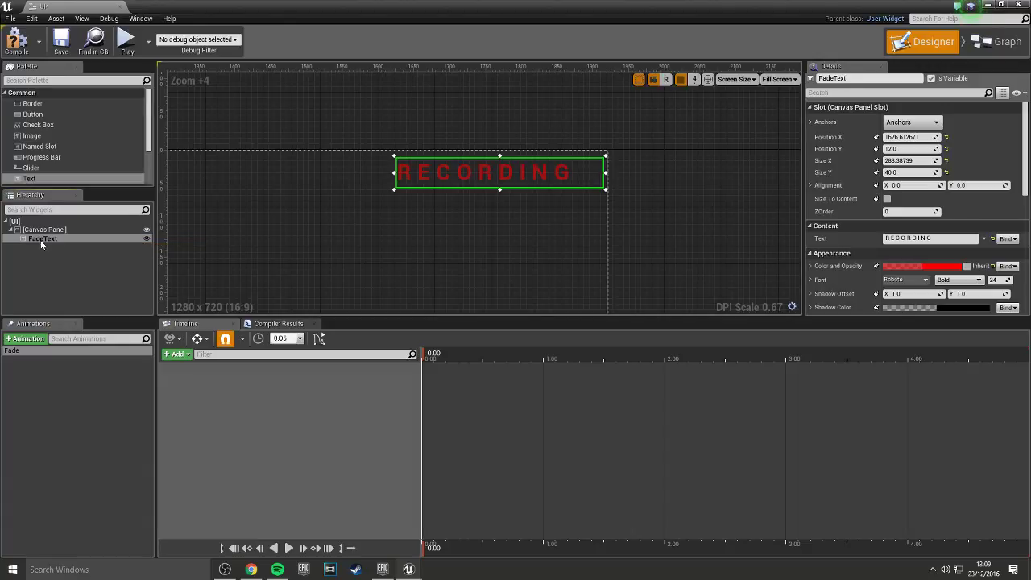
- Add FadeText to the Fade animation with a Color and Opacity track
click(176, 353)
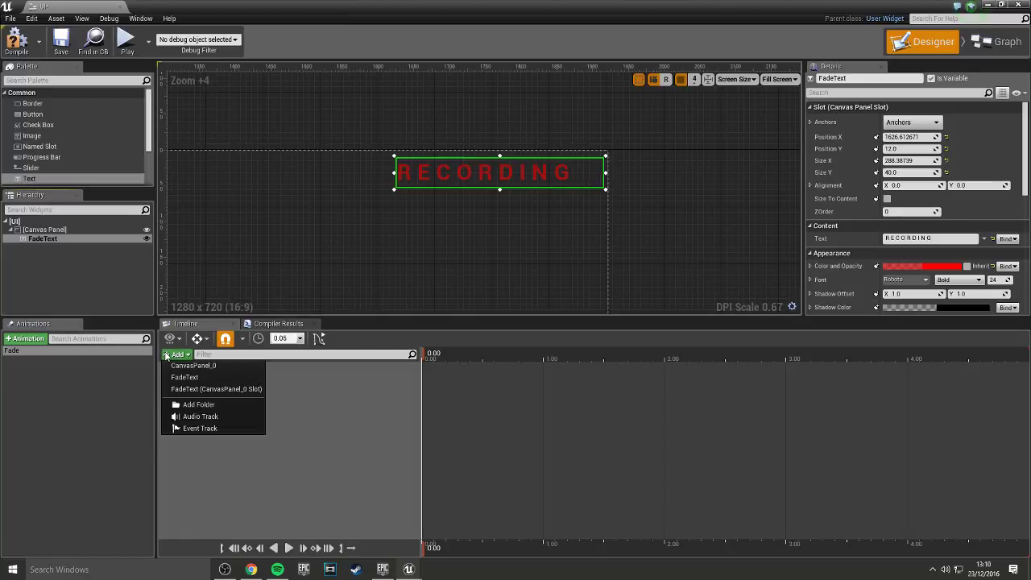
click(222, 377)
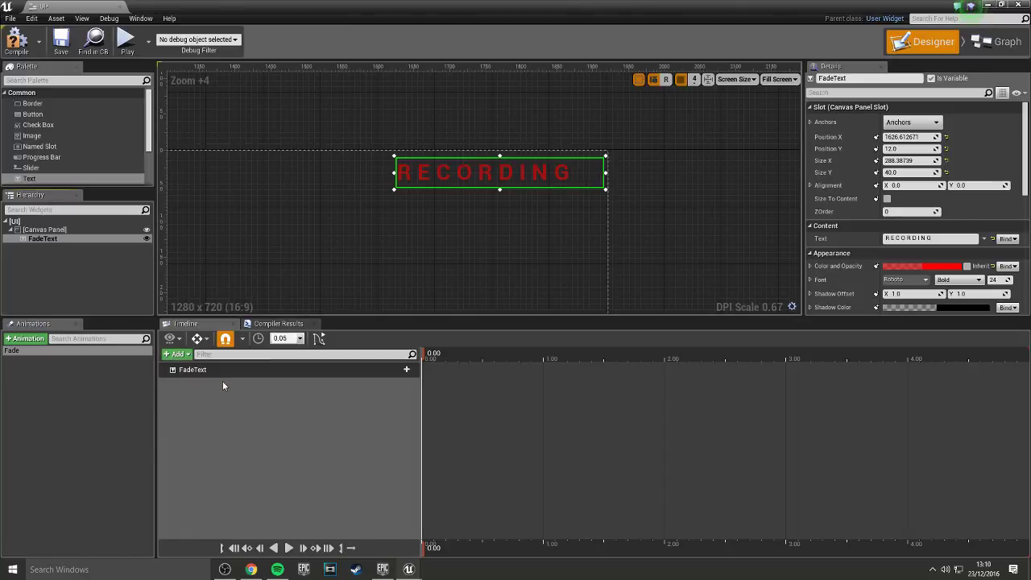
click(402, 369)
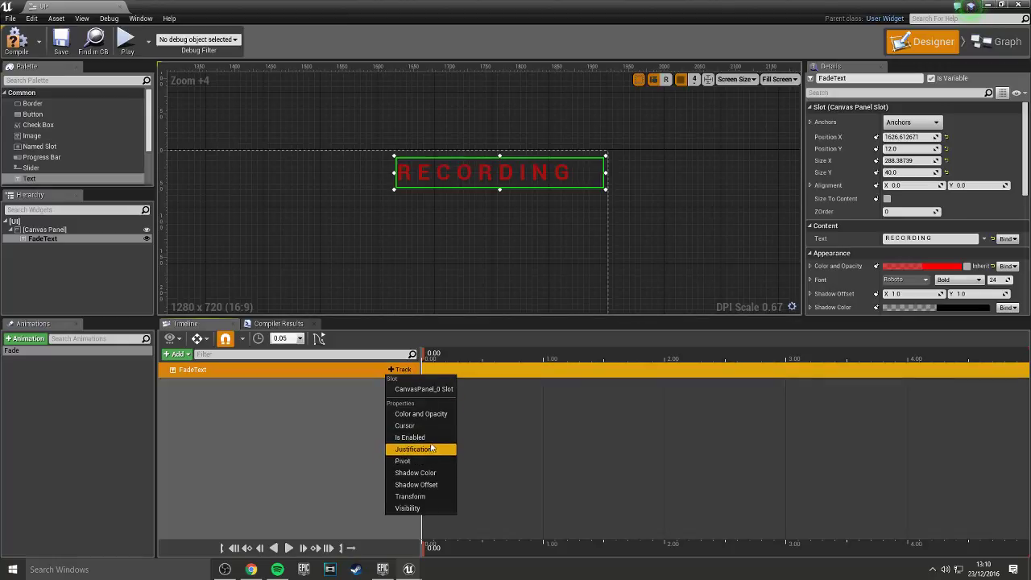
click(435, 413)
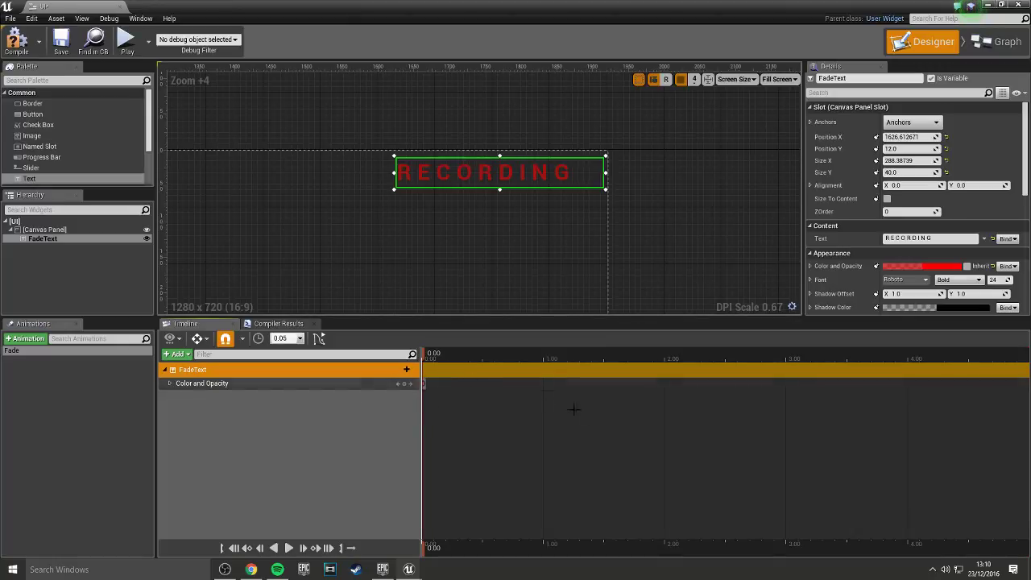
scroll(625, 412, down, 5)
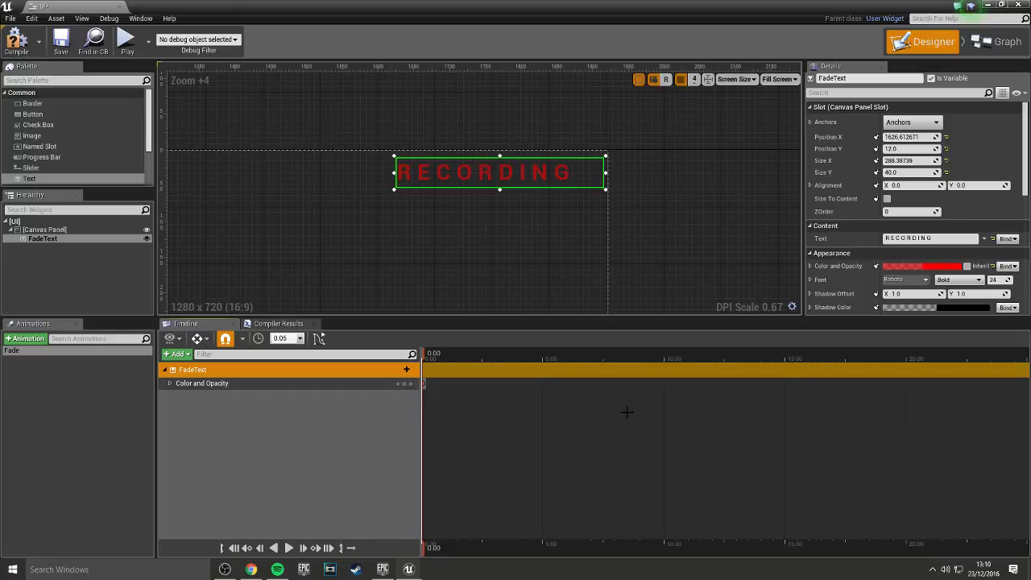
scroll(539, 407, up, 1)
scroll(539, 407, up, 2)
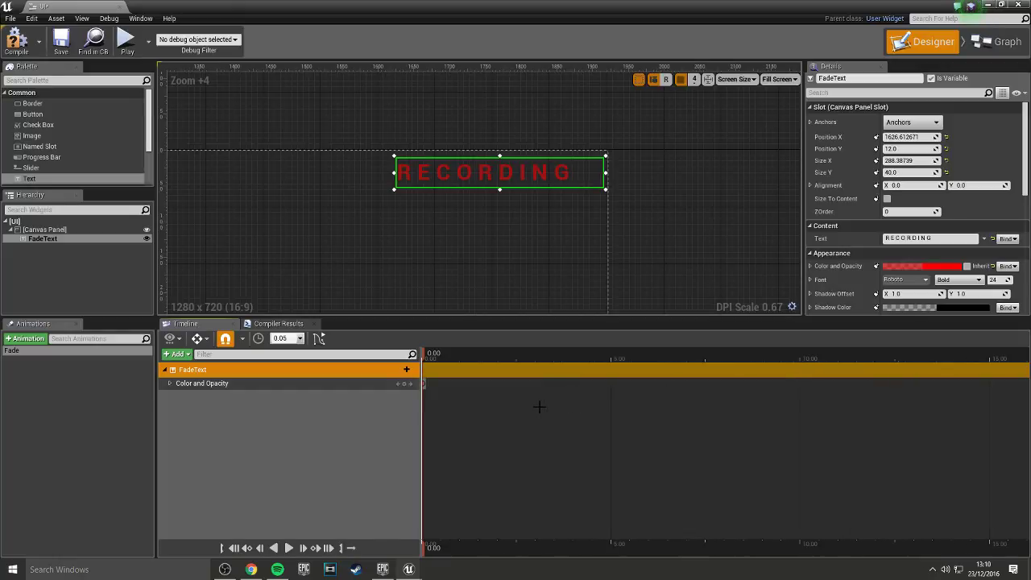
scroll(539, 407, up, 1)
scroll(539, 407, up, 1)
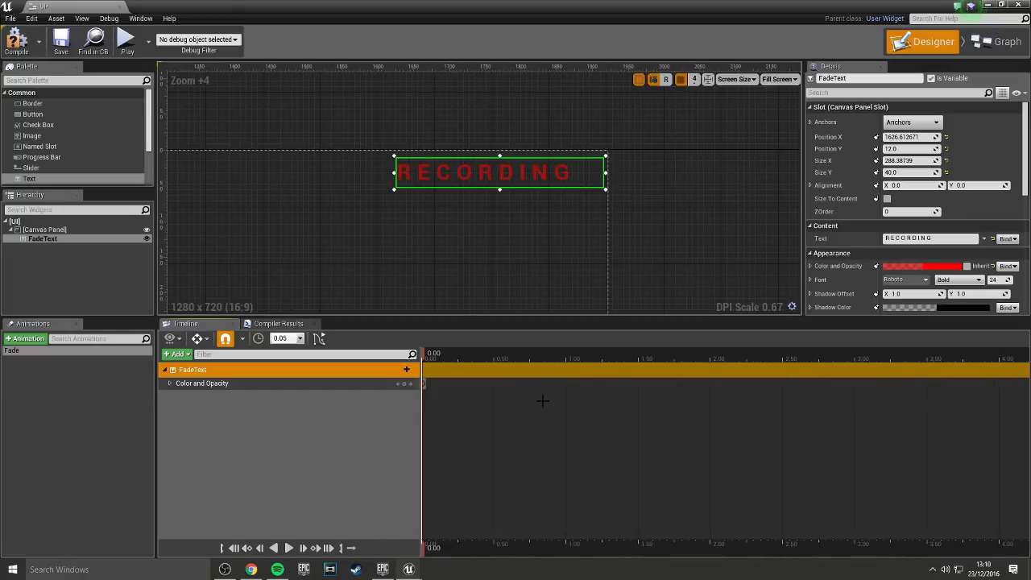
- Stretch the Color and Opacity section, key it at 2.50 s, trim the end to 2.50, playhead at 1.25
click(212, 385)
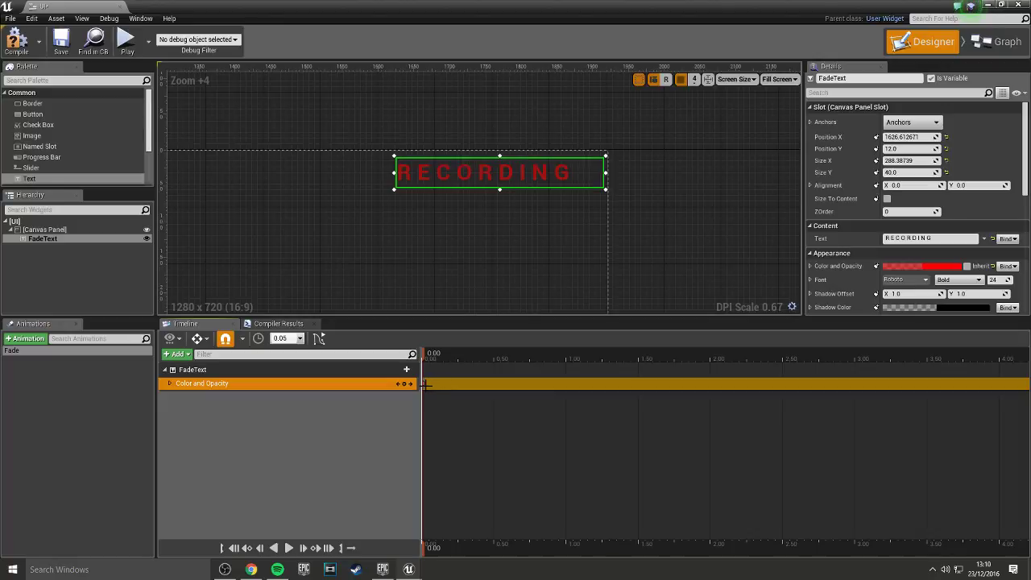
mouse_move(425, 386)
mouse_down()
mouse_move(808, 402)
mouse_move(785, 404)
mouse_up()
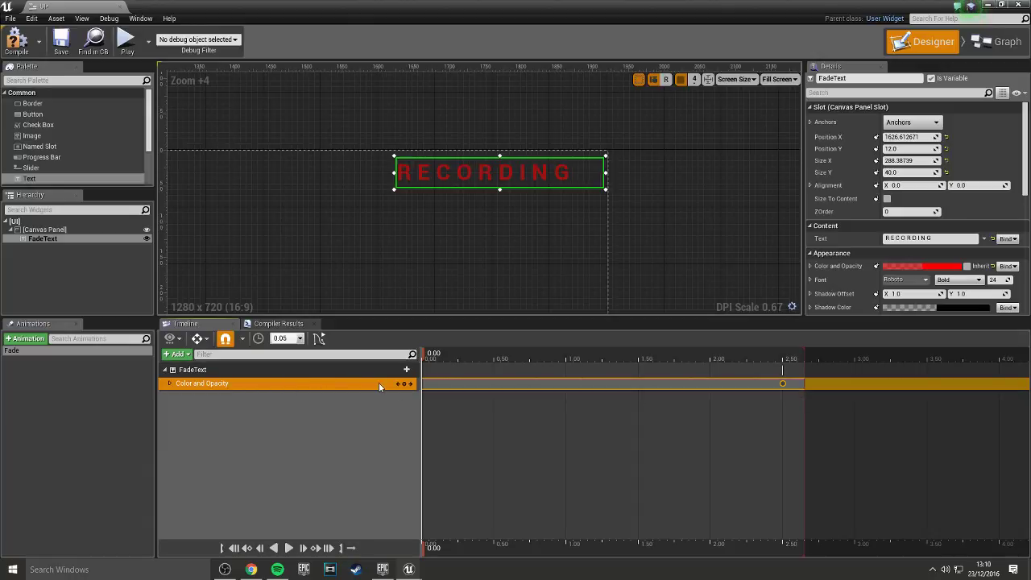
click(170, 384)
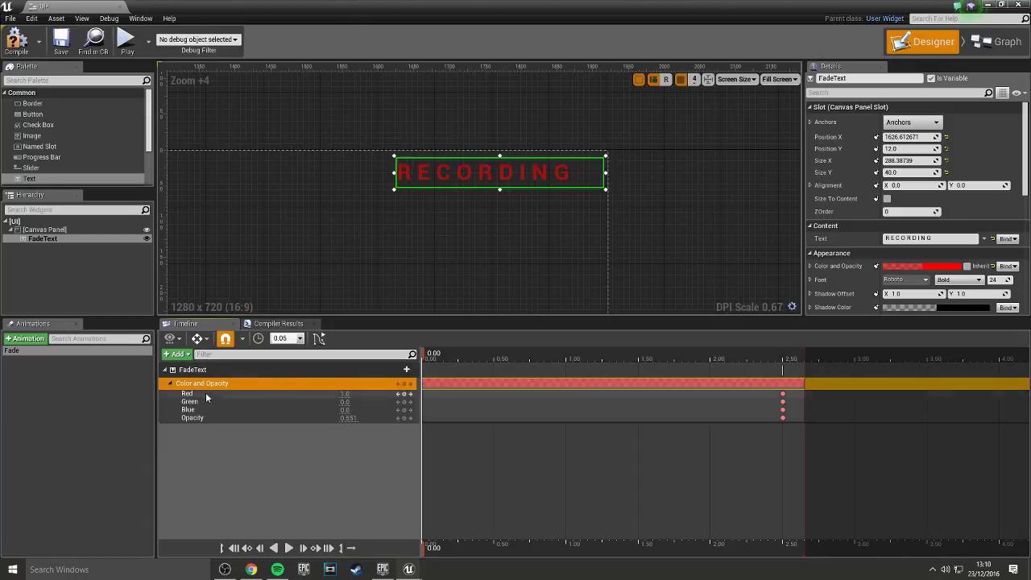
click(222, 418)
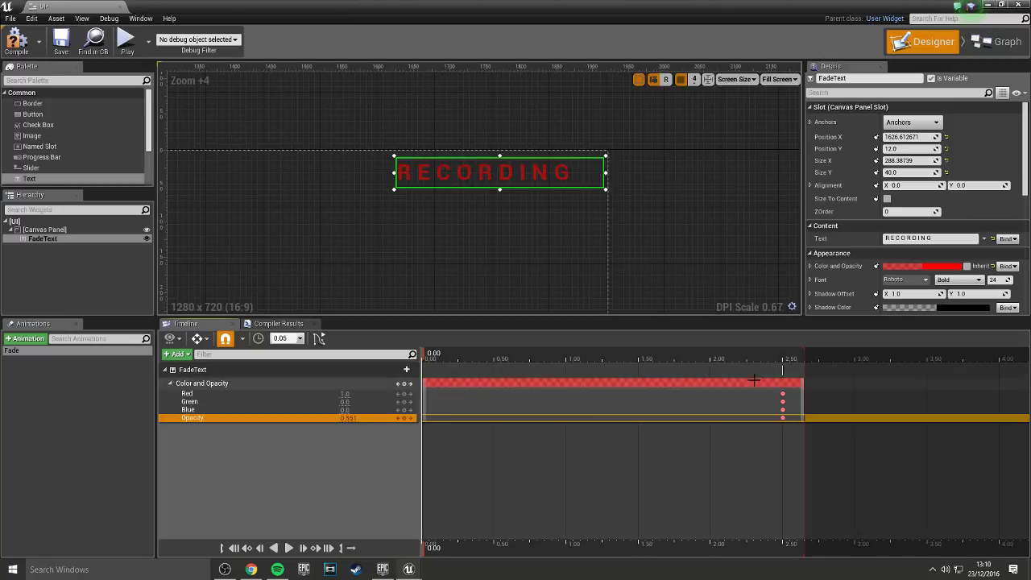
drag(782, 395, 573, 395)
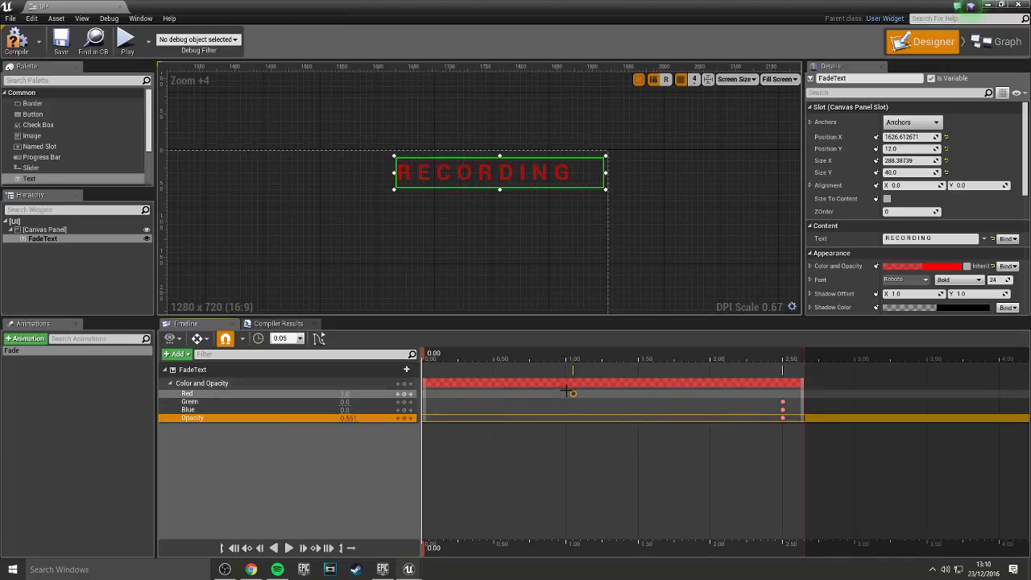
drag(573, 393, 782, 393)
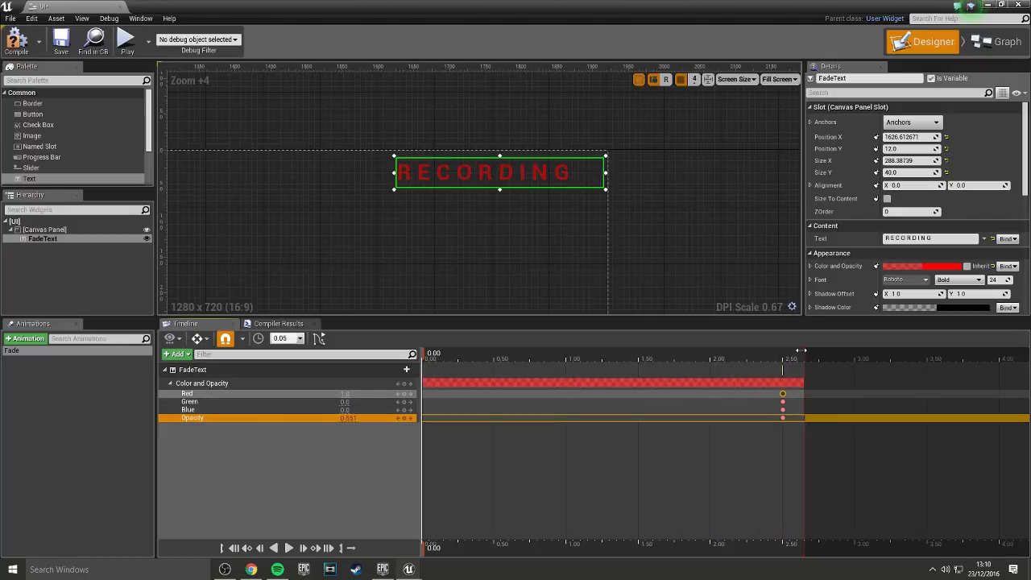
click(790, 358)
drag(790, 359, 601, 355)
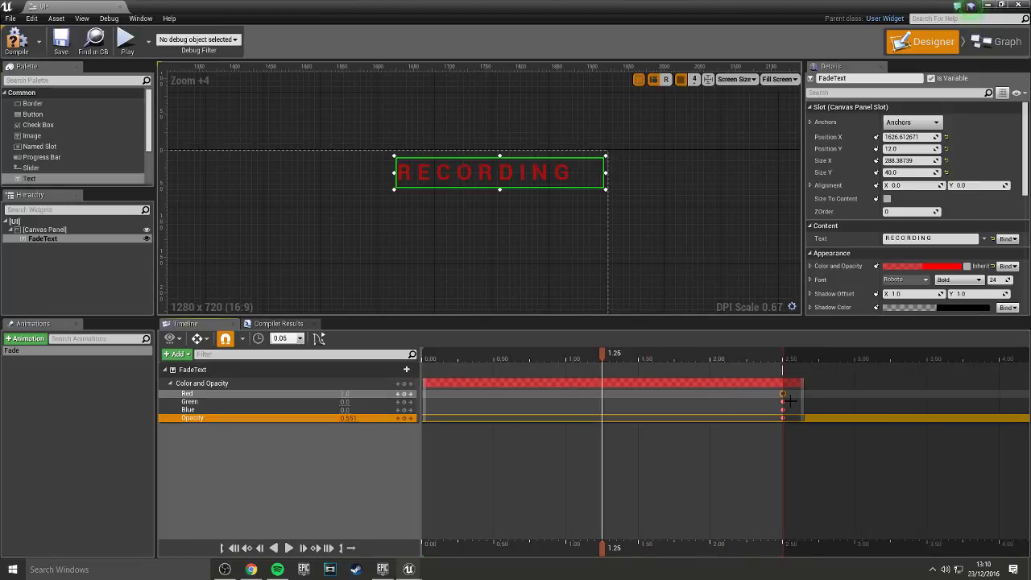
drag(803, 395, 782, 395)
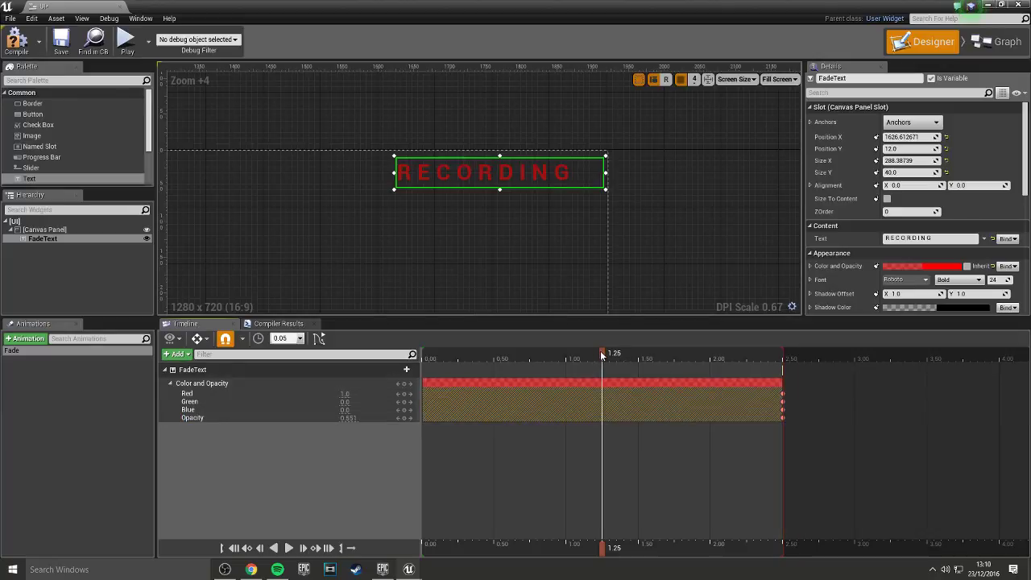
drag(601, 355, 601, 355)
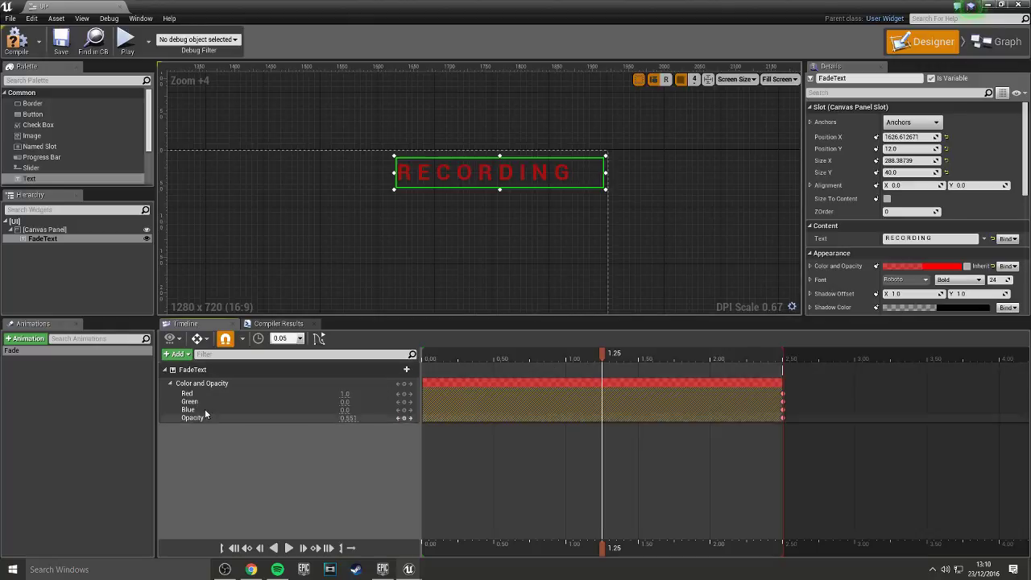
- Key FadeText's Opacity at 1.0 at the 1.25-second mark
click(355, 419)
text(1)
key(Return)
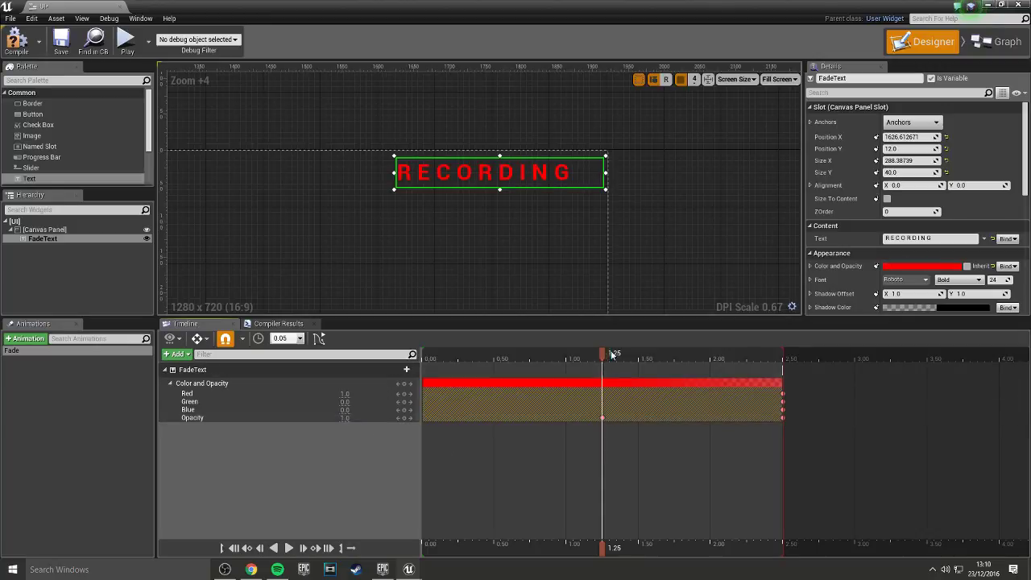
- Key Opacity to 0.0 at 2.45 and 2.50 seconds
drag(612, 354, 775, 354)
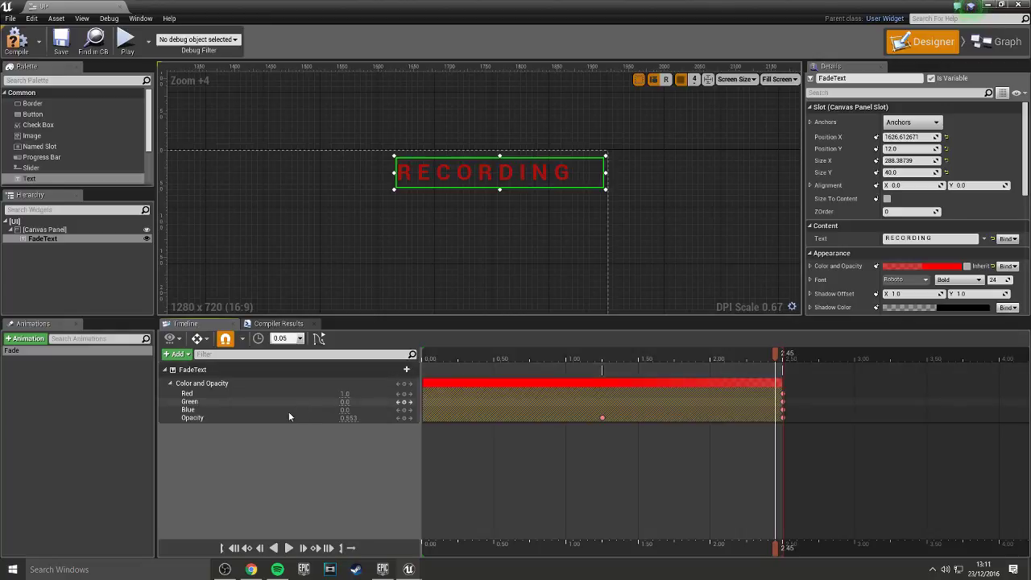
click(352, 418)
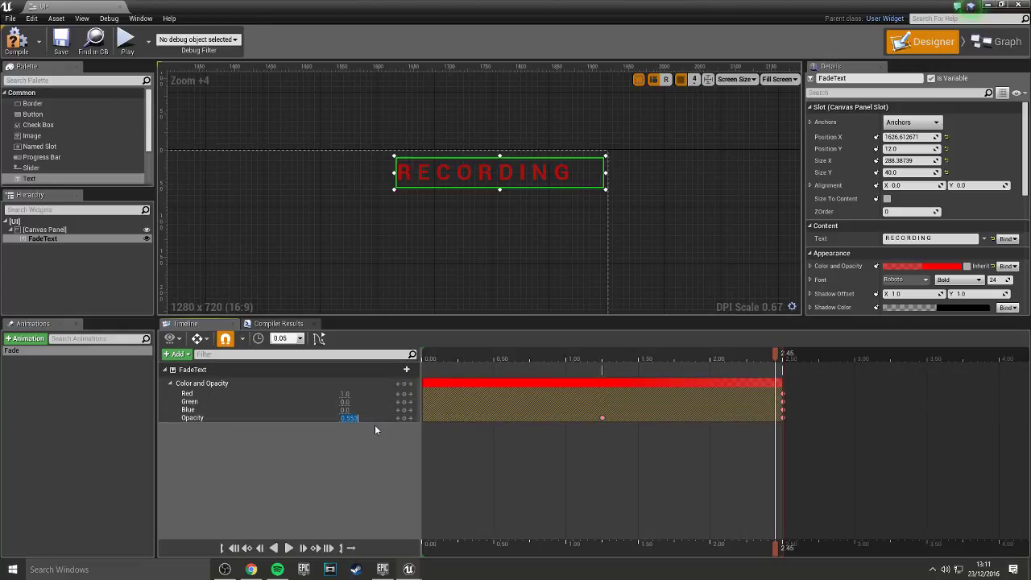
text(0)
key(Return)
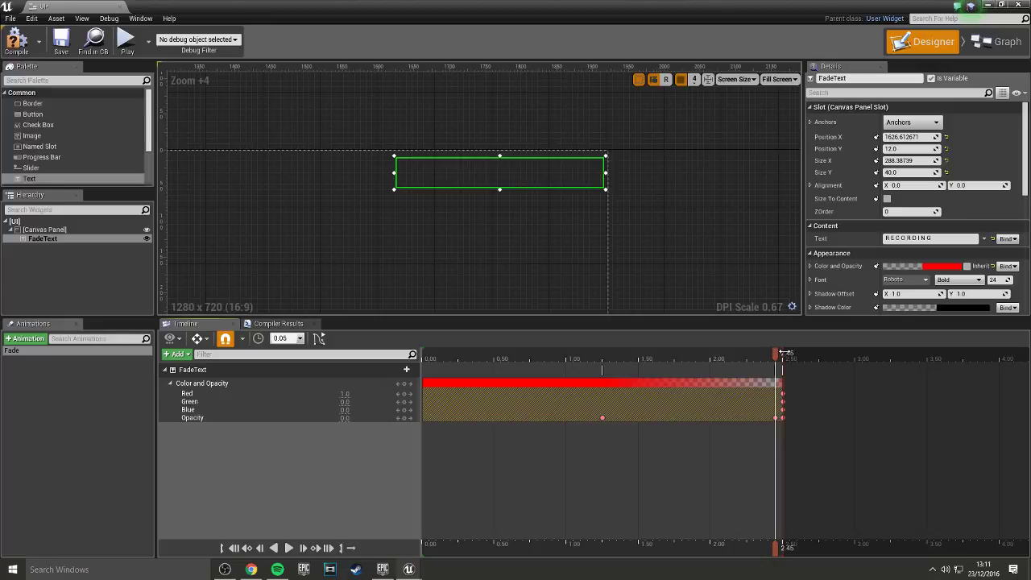
drag(775, 357, 781, 357)
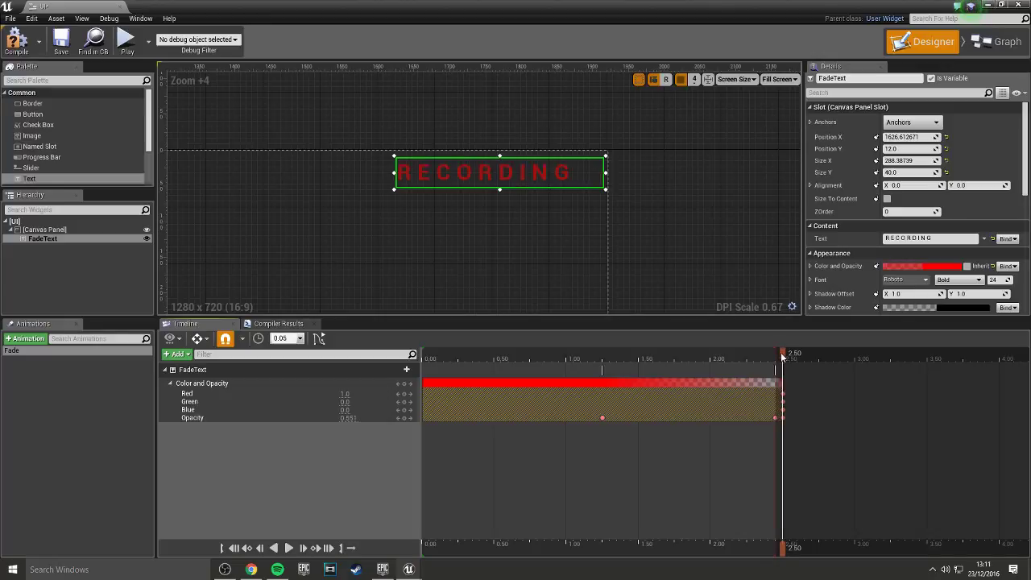
click(351, 417)
text(0)
key(Return)
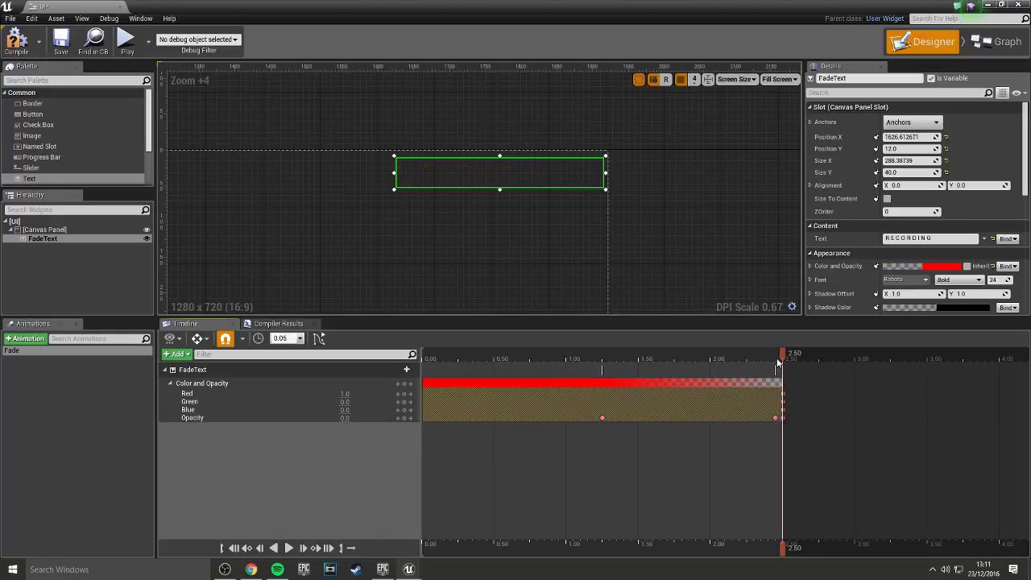
drag(784, 357, 425, 357)
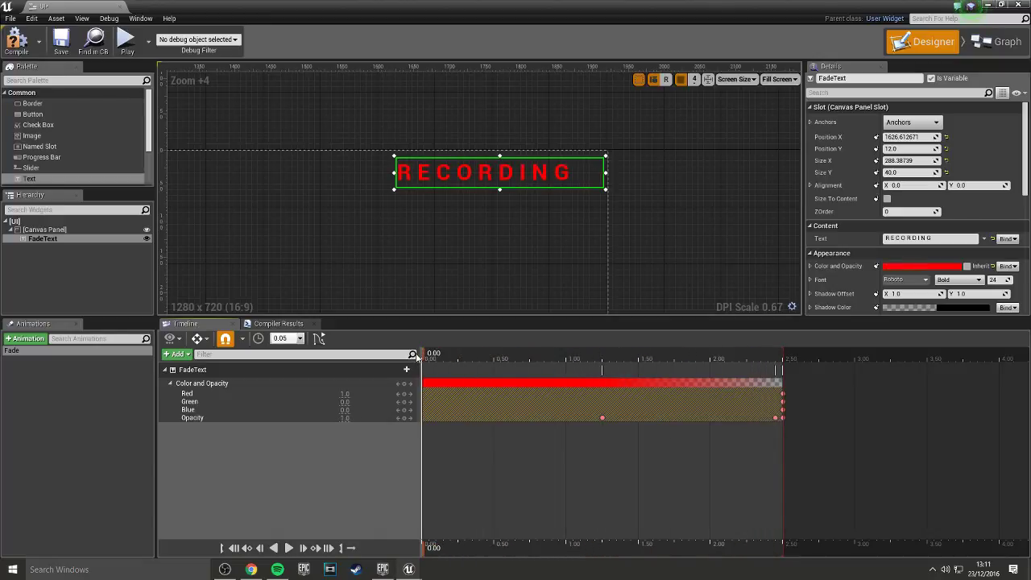
- Lower the starting Opacity to 0.0, preview the Fade animation, and compile the UI widget
drag(345, 418, 385, 447)
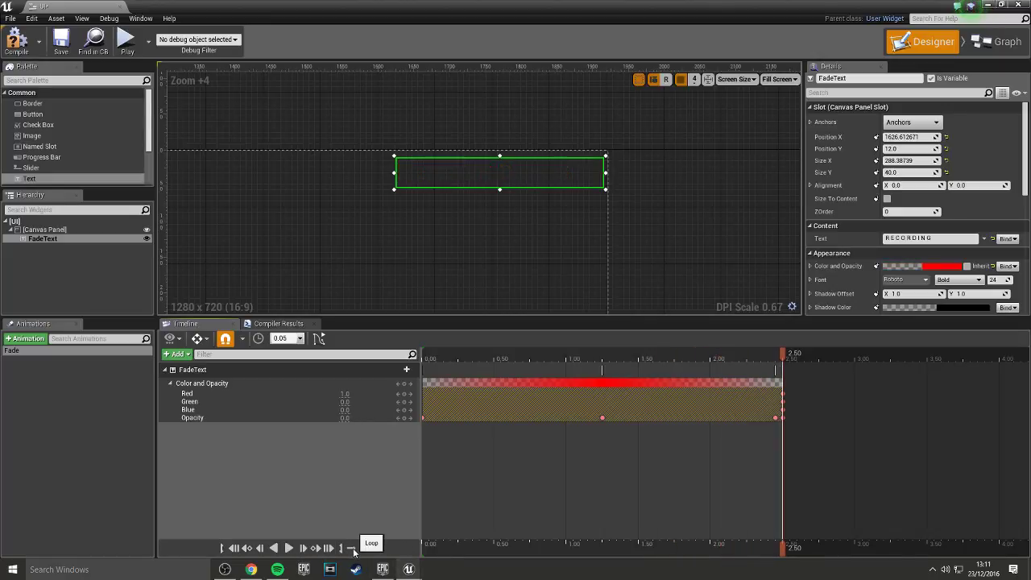
click(289, 548)
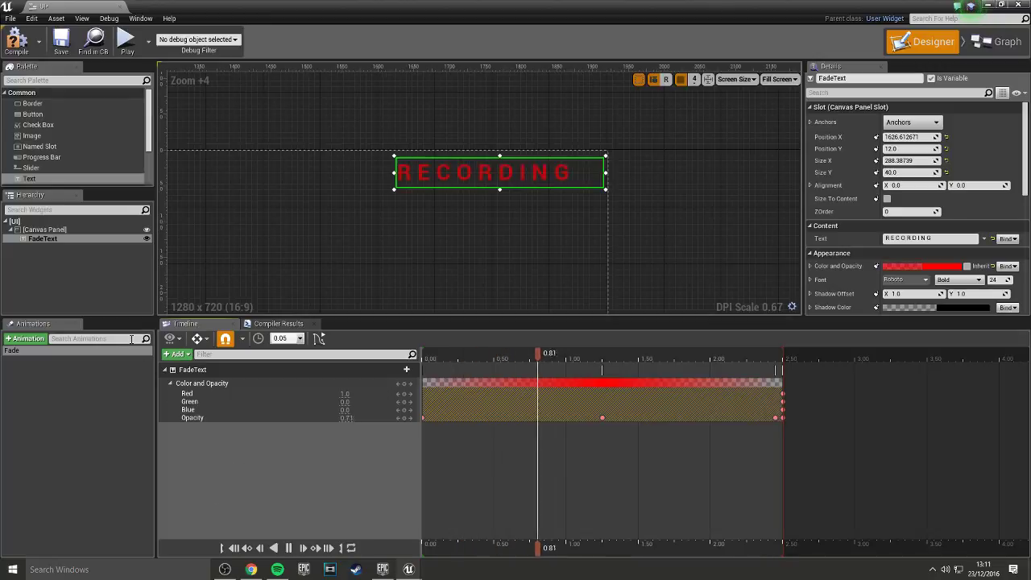
click(21, 42)
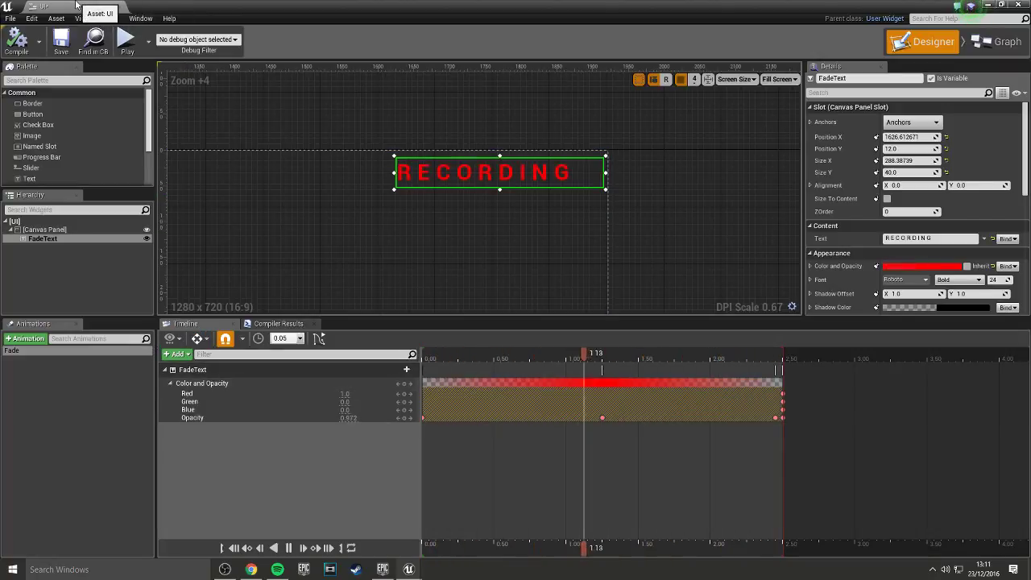
- In the event graph, add a Play Animation node wired to Event Tick
click(999, 42)
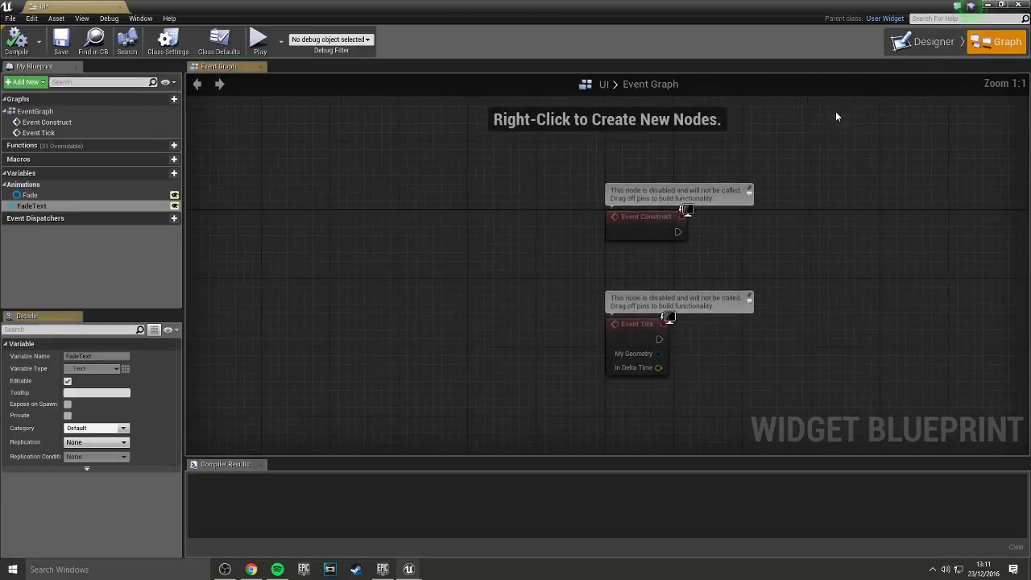
right_drag(835, 115, 367, 255)
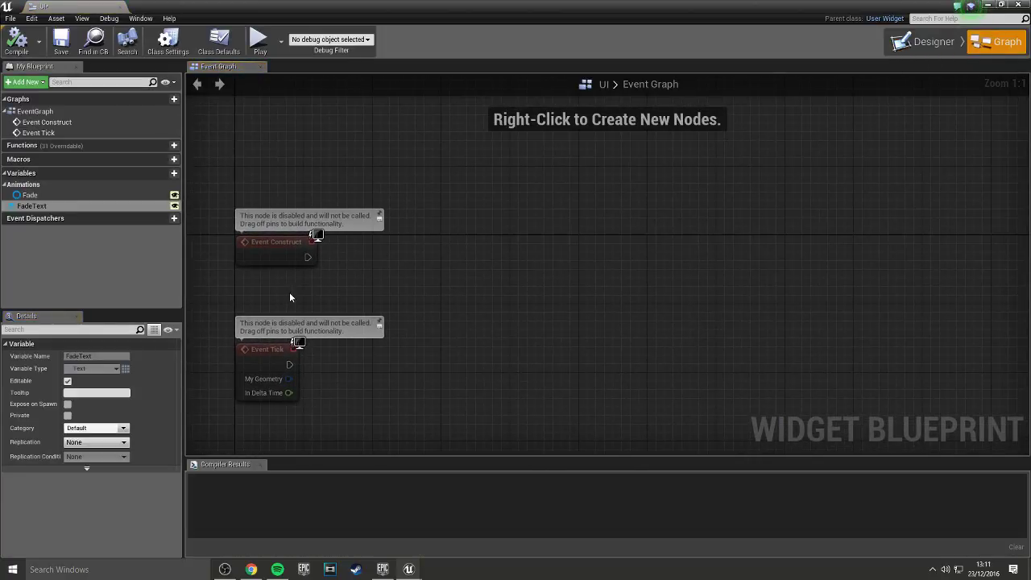
right_drag(290, 298, 299, 260)
drag(298, 328, 409, 329)
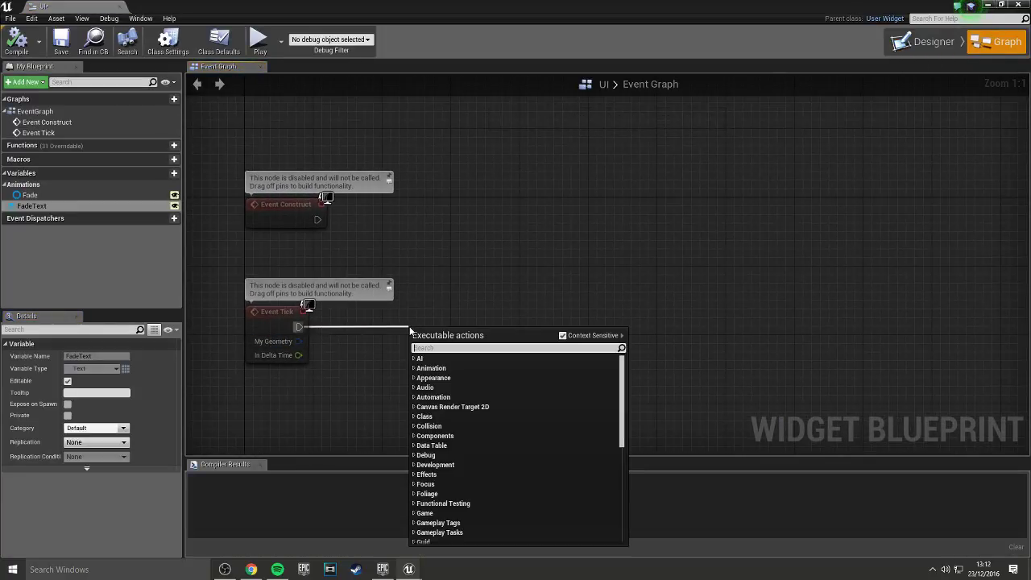
text(anima)
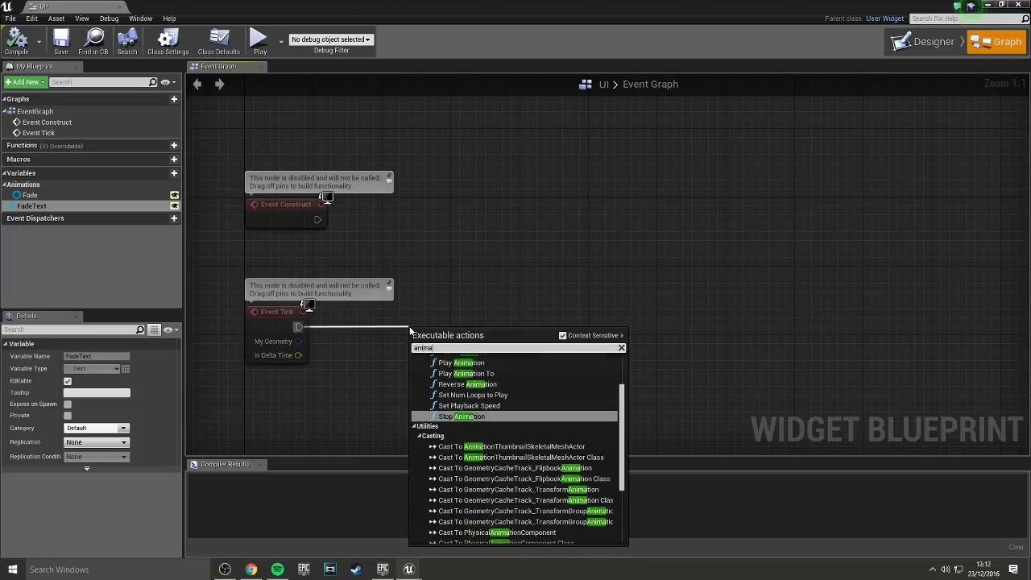
key(Up)
key(Up)
key(Up)
key(Up)
key(Up)
key(Return)
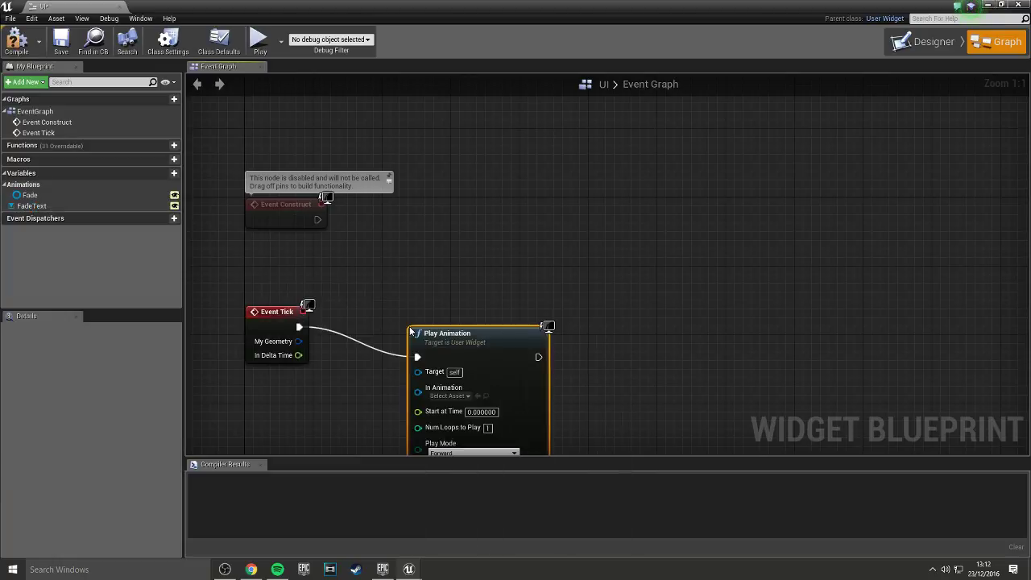
drag(509, 371, 577, 337)
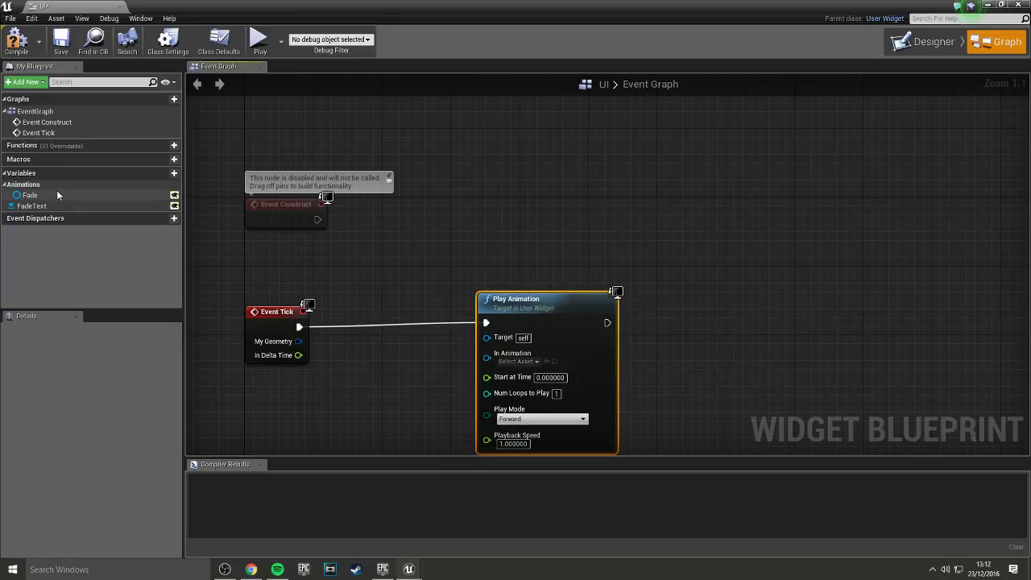
- Add a Fade getter and connect it to Play Animation's In Animation input
drag(60, 197, 241, 393)
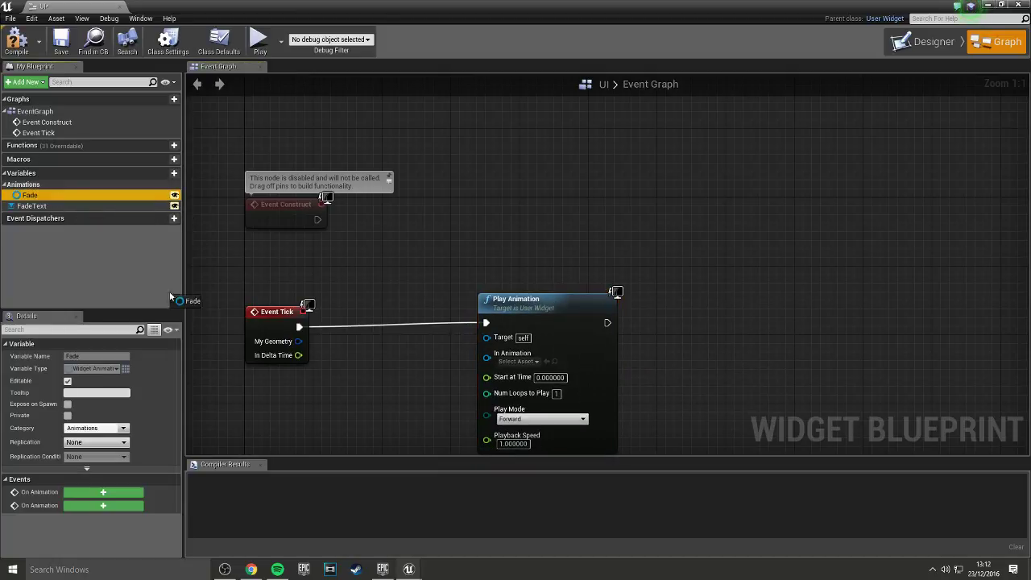
click(256, 407)
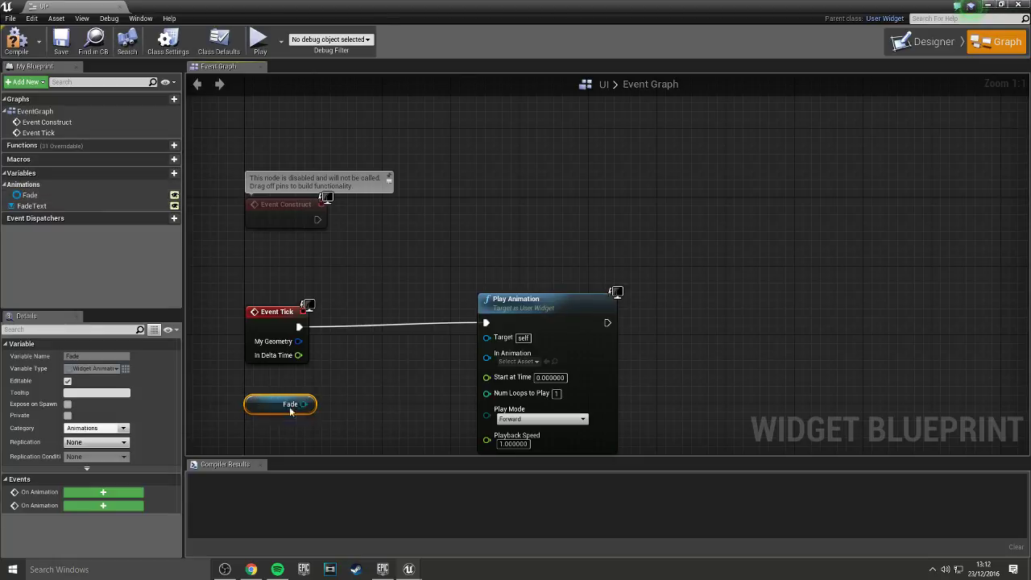
drag(304, 404, 496, 361)
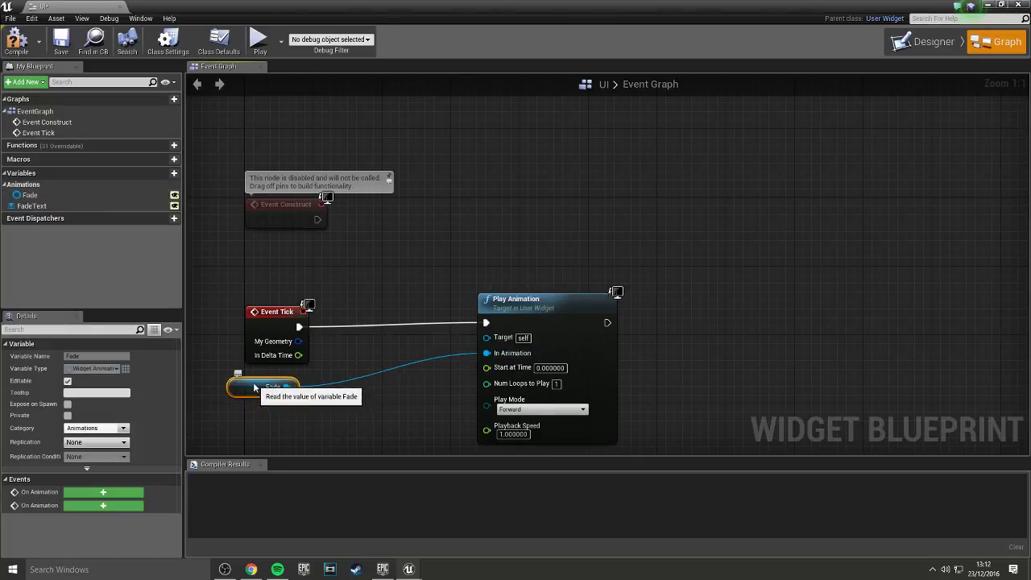
drag(286, 403, 262, 377)
right_drag(504, 355, 469, 281)
mouse_move(469, 281)
mouse_down()
mouse_move(546, 281)
mouse_move(527, 267)
mouse_up()
- Cancel a node search from the Target pin and keep Play Animation's mode as Forward
drag(324, 202, 320, 197)
text(getplayer)
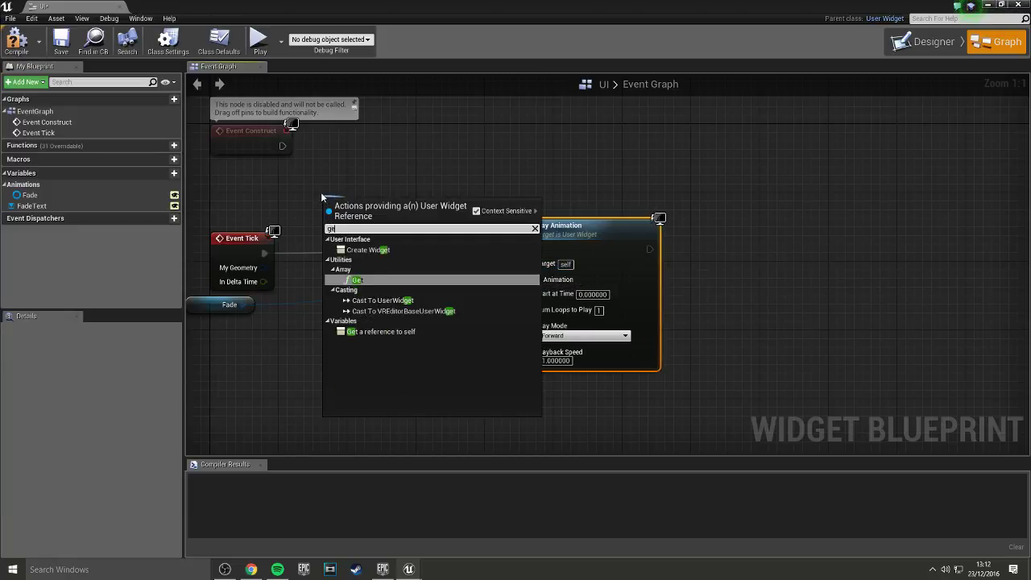
key(BackSpace)
key(BackSpace)
key(BackSpace)
key(BackSpace)
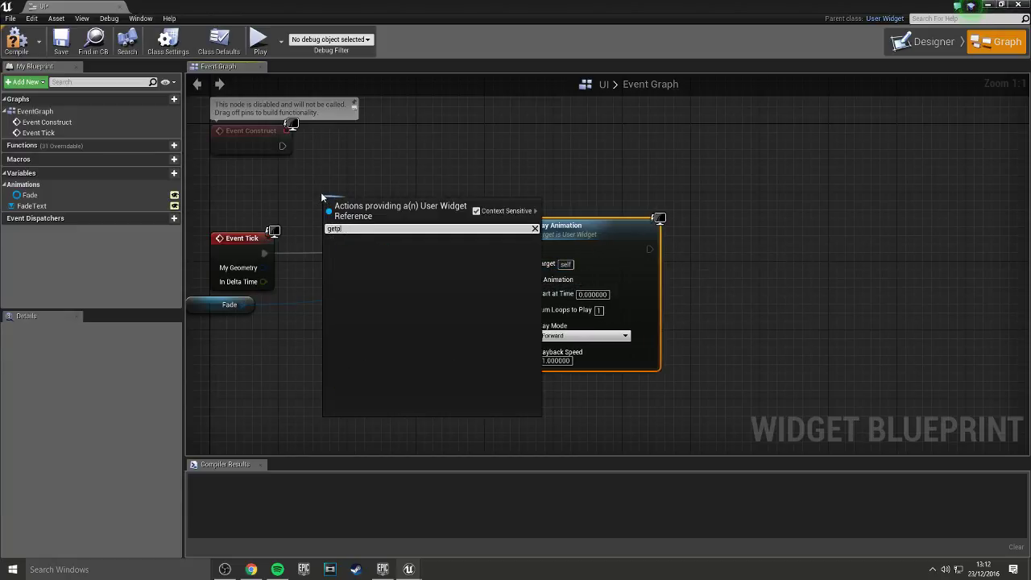
key(BackSpace)
key(BackSpace)
key(BackSpace)
key(BackSpace)
key(BackSpace)
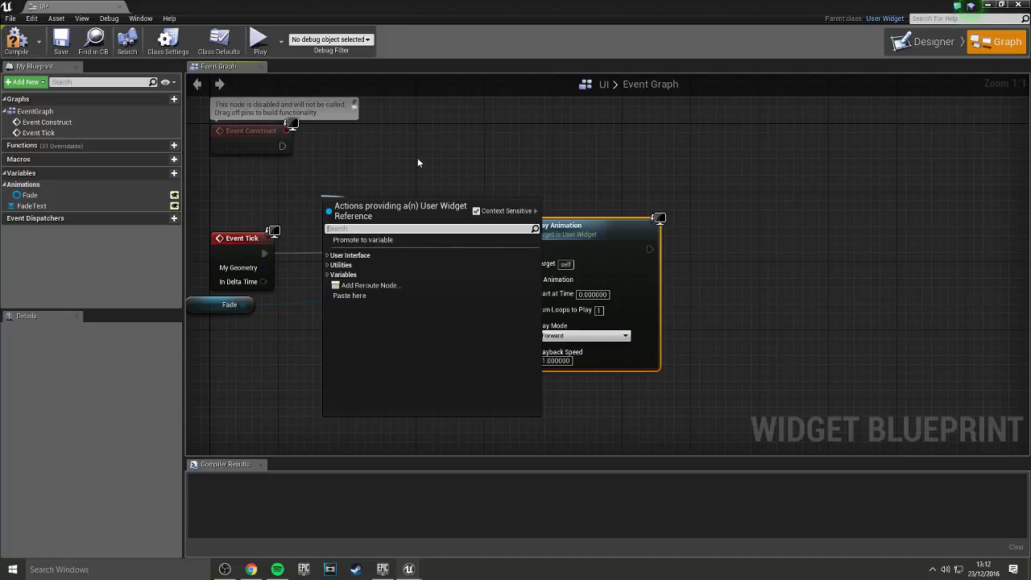
click(417, 157)
right_drag(525, 372, 480, 359)
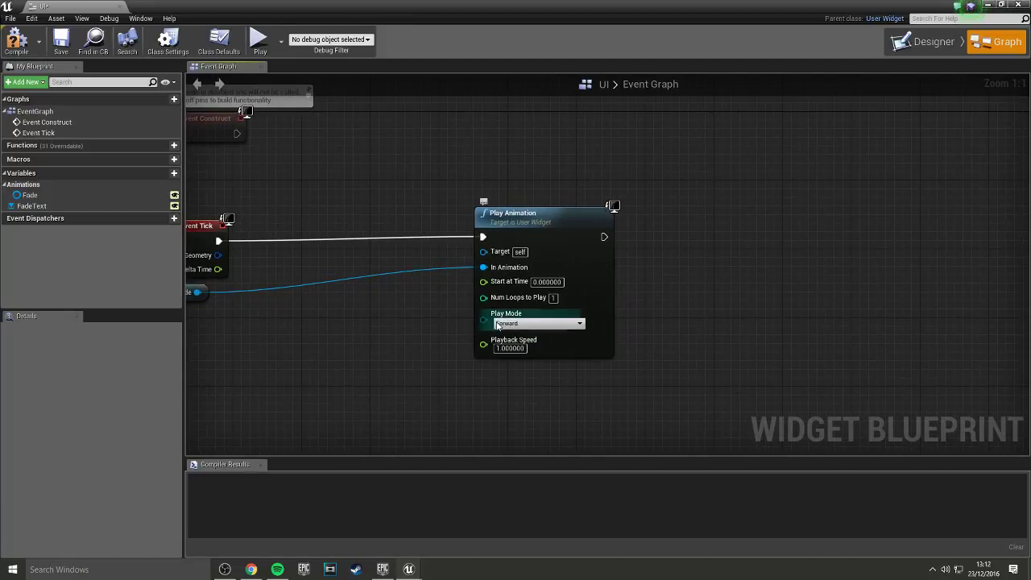
click(569, 326)
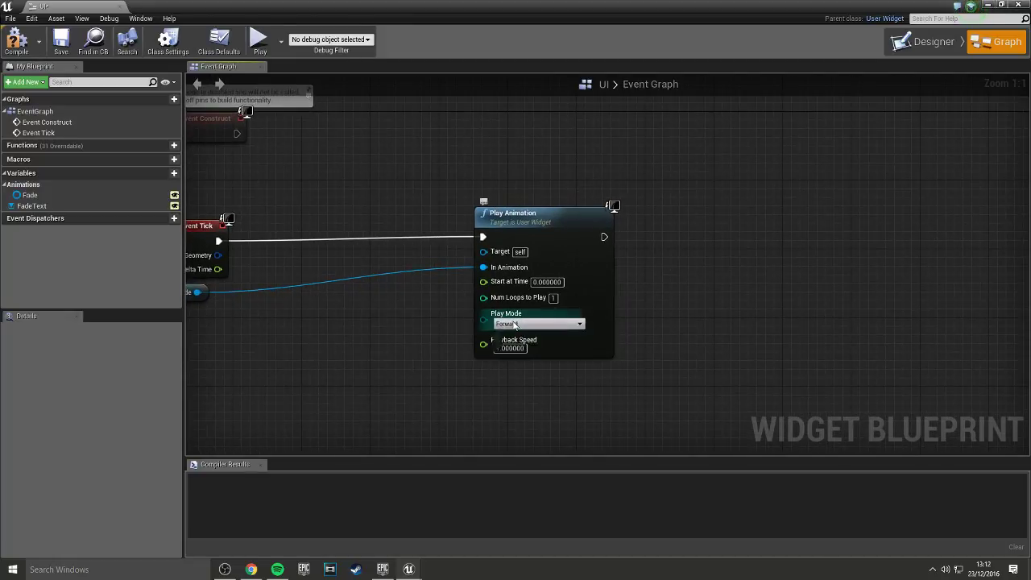
click(569, 302)
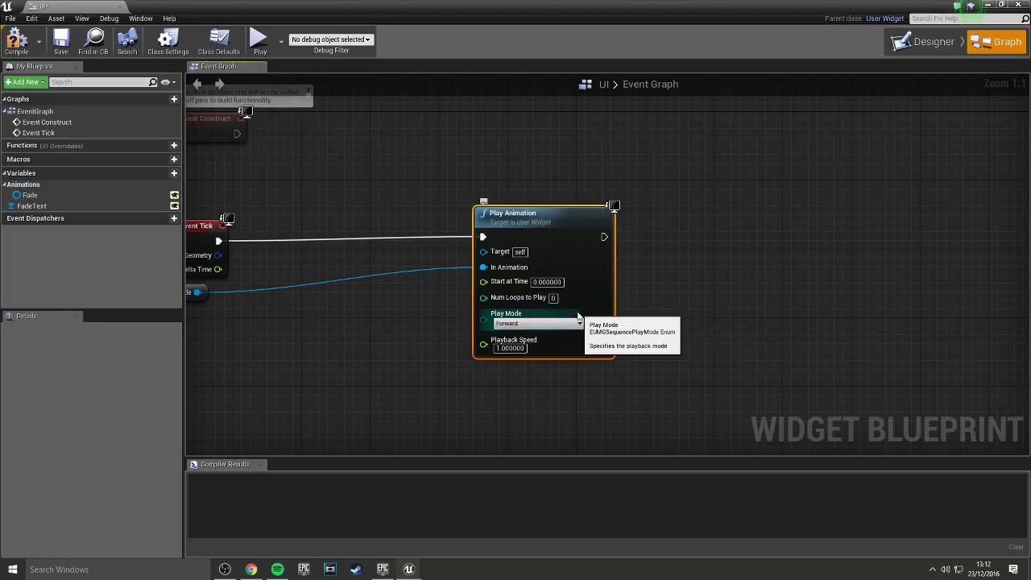
- Try an Add to Viewport node after Play Animation, then delete it and pan back to Event Tick
right_drag(664, 318, 561, 302)
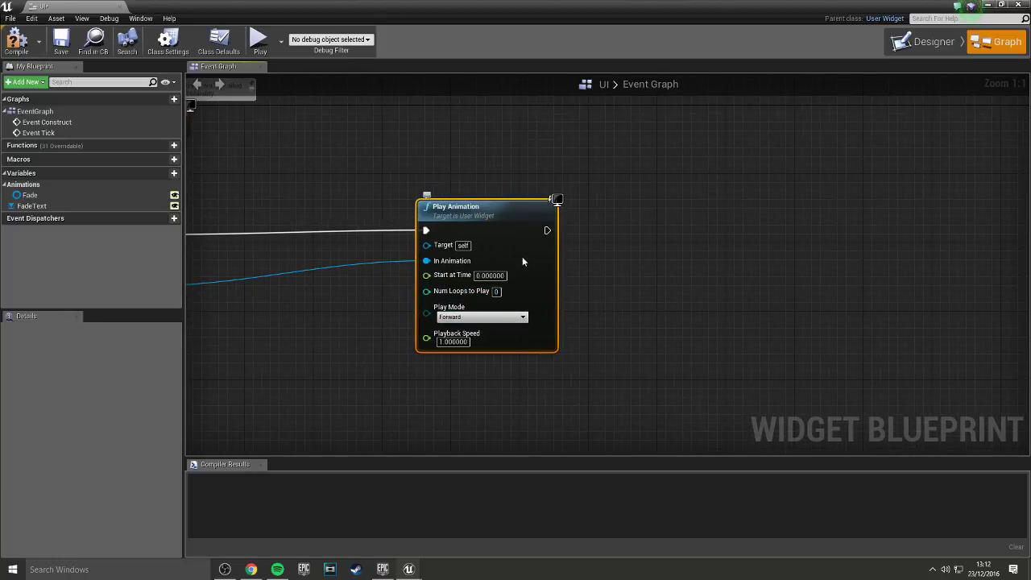
right_drag(521, 261, 459, 261)
drag(474, 247, 531, 252)
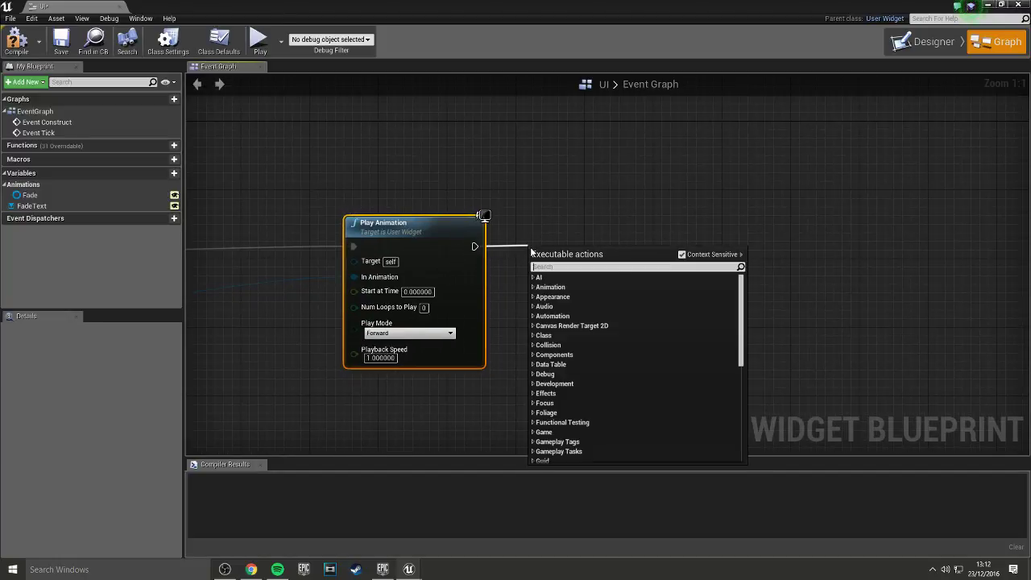
text(addto)
key(Return)
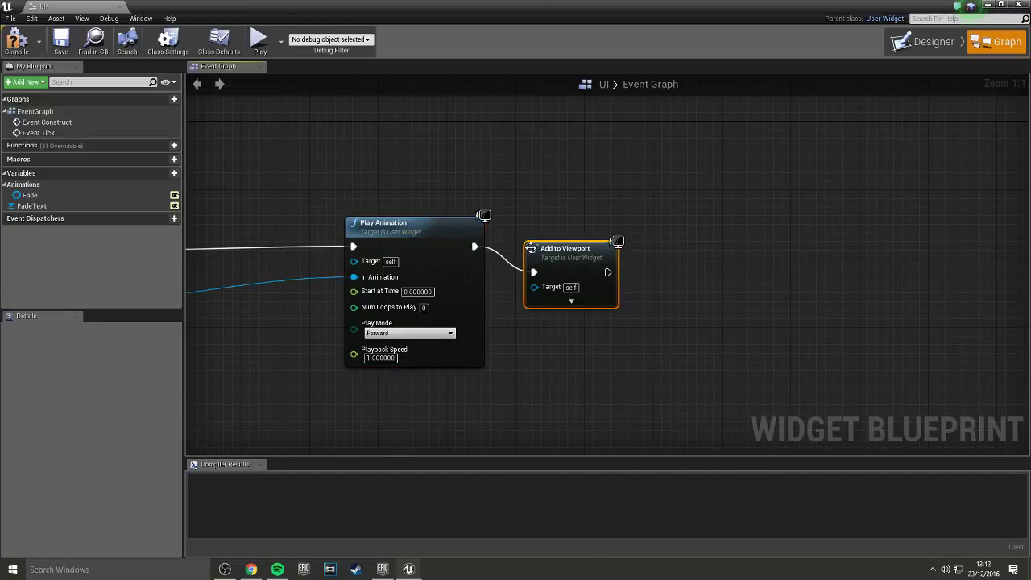
drag(570, 265, 605, 247)
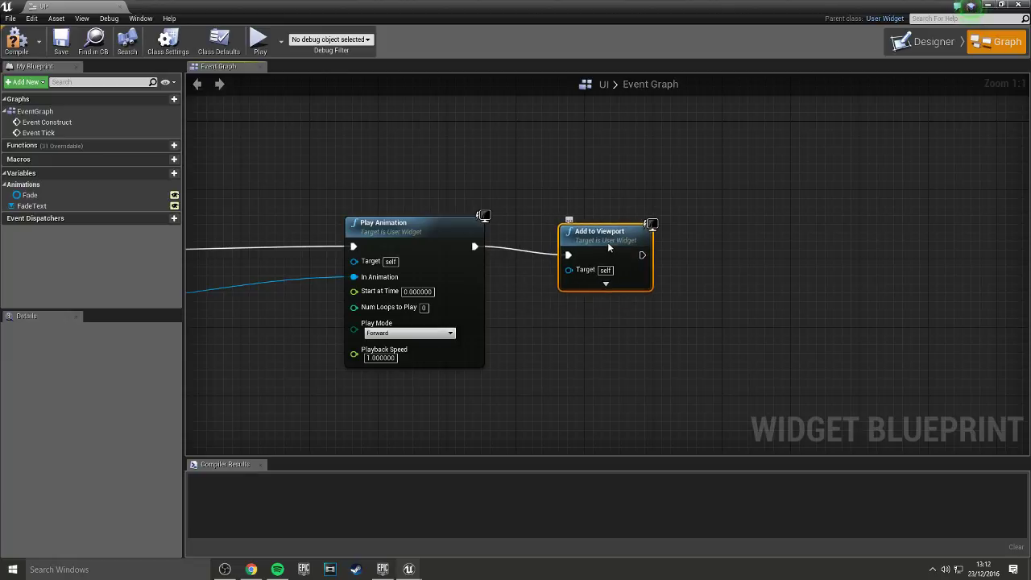
right_click(607, 242)
key(Escape)
key(Delete)
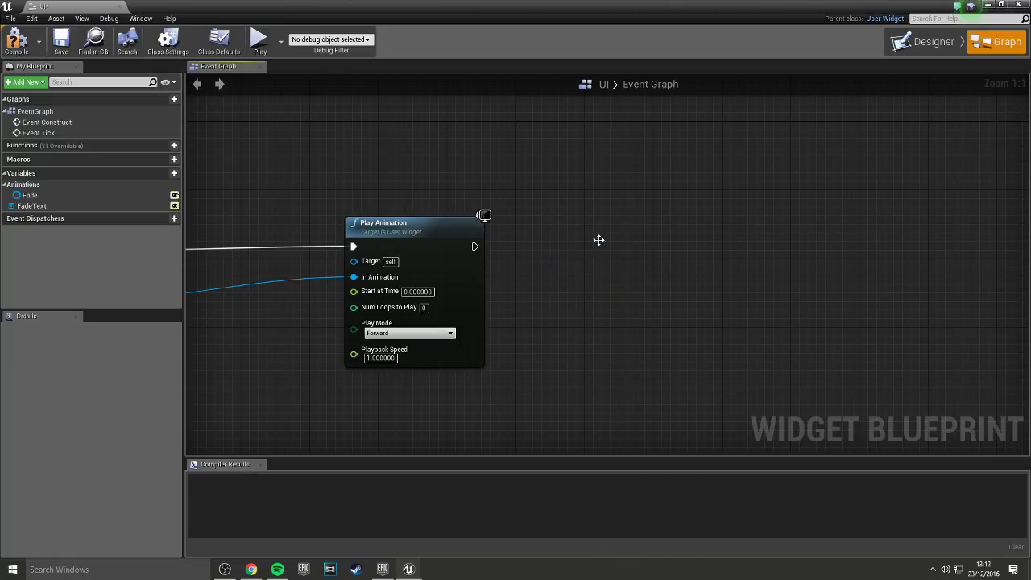
right_drag(598, 239, 691, 228)
right_drag(613, 294, 740, 281)
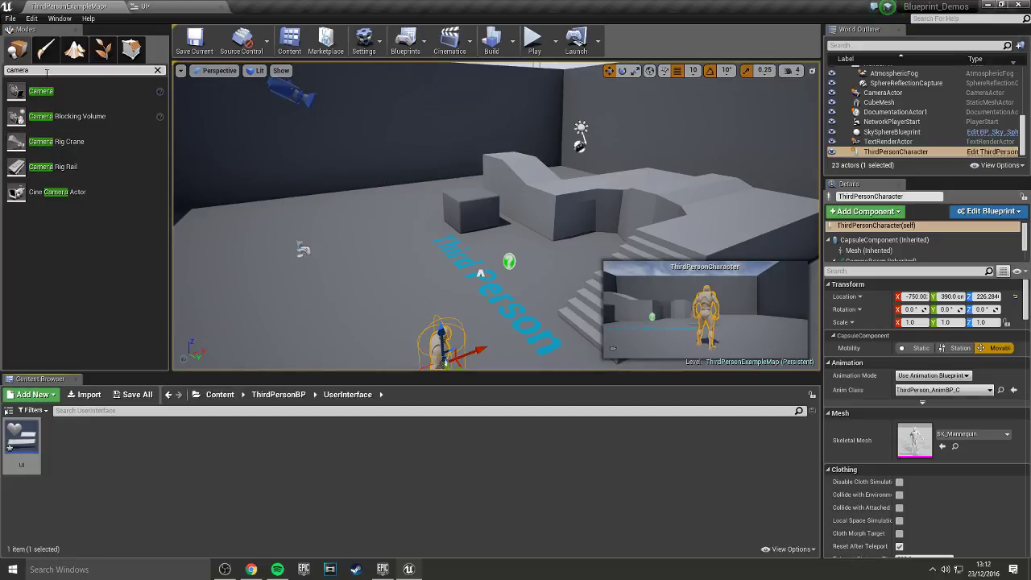
- Search Modes for 'box' and place a Box Trigger in the level
text(box)
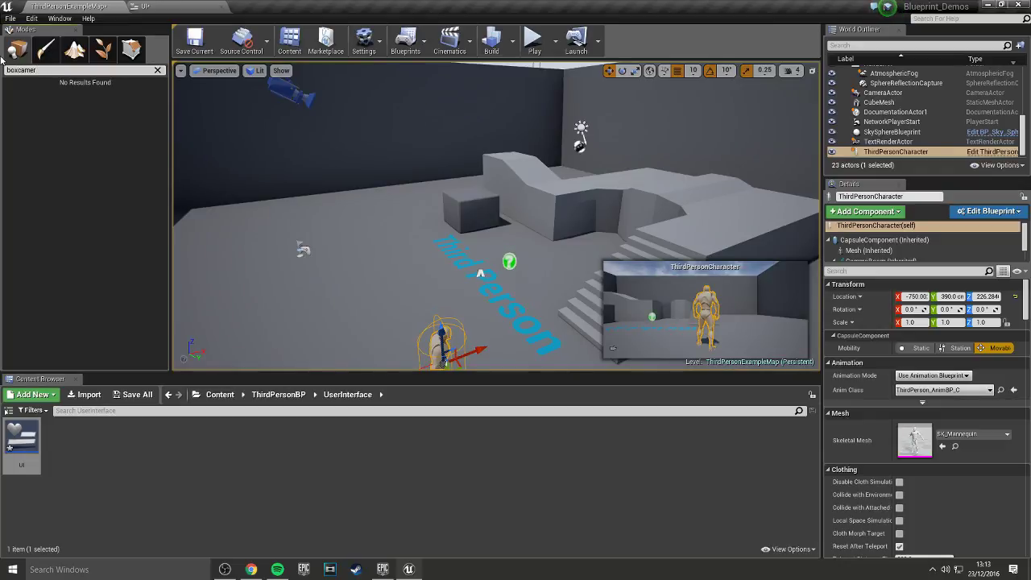
key(Escape)
text(bo)
text(x)
mouse_move(49, 116)
mouse_down()
mouse_move(683, 216)
mouse_move(629, 187)
mouse_up()
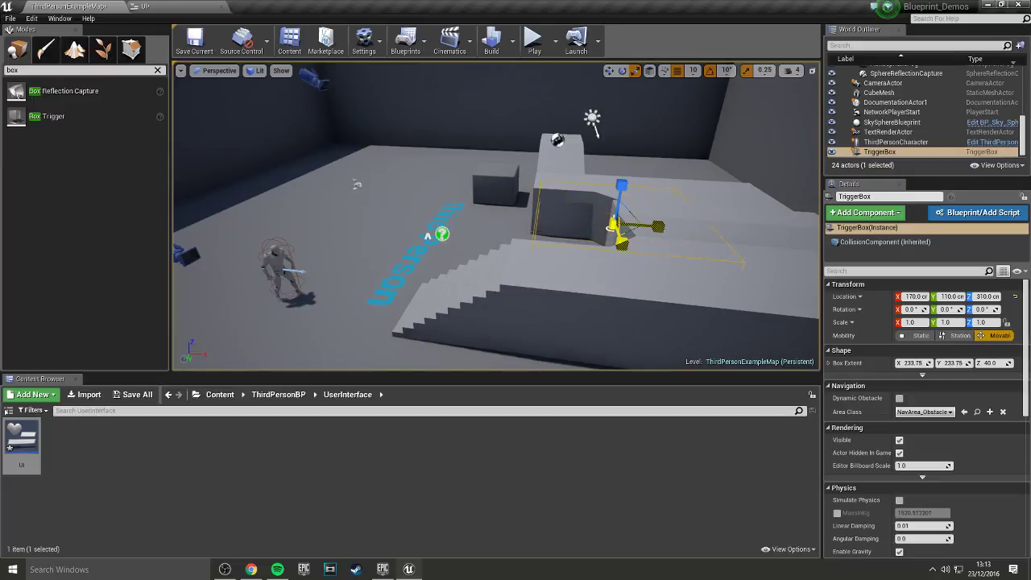
- Scale the trigger box to 620 × 620 × 282.5 and position it over the raised platform
drag(912, 363, 950, 362)
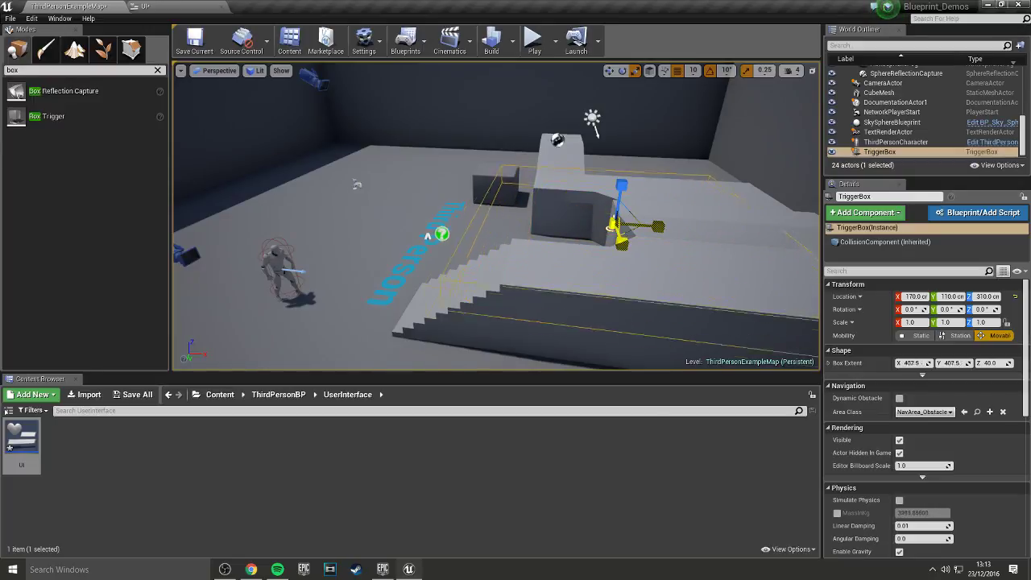
drag(622, 233, 688, 256)
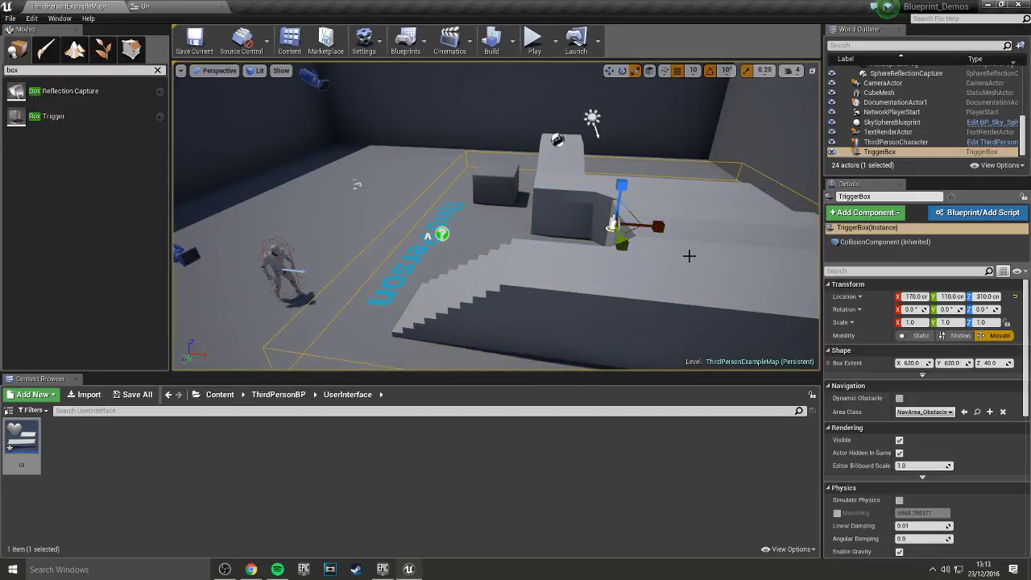
mouse_move(620, 239)
mouse_down()
mouse_move(617, 199)
mouse_move(638, 197)
mouse_up()
key(e)
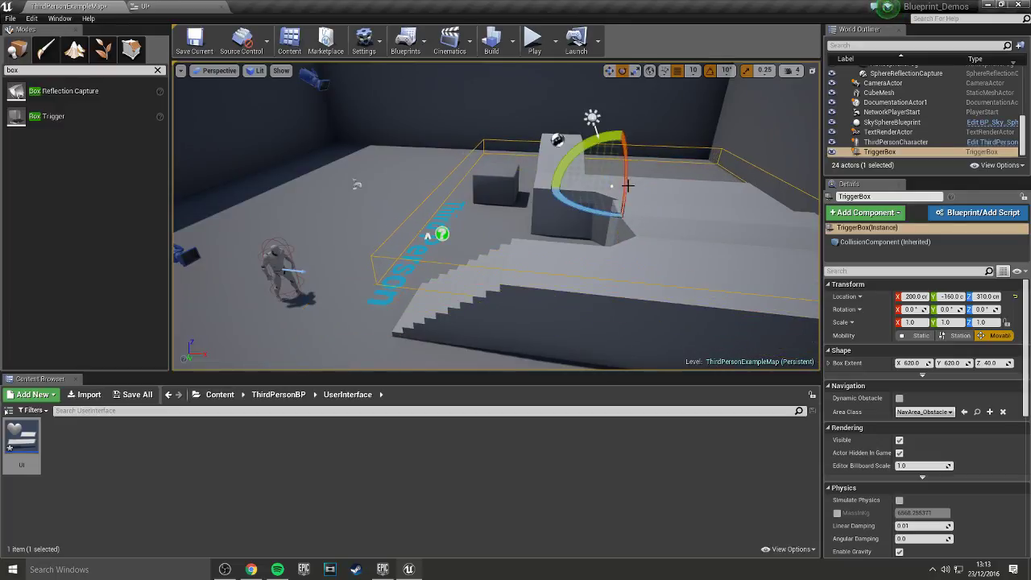
key(r)
drag(617, 153, 617, 161)
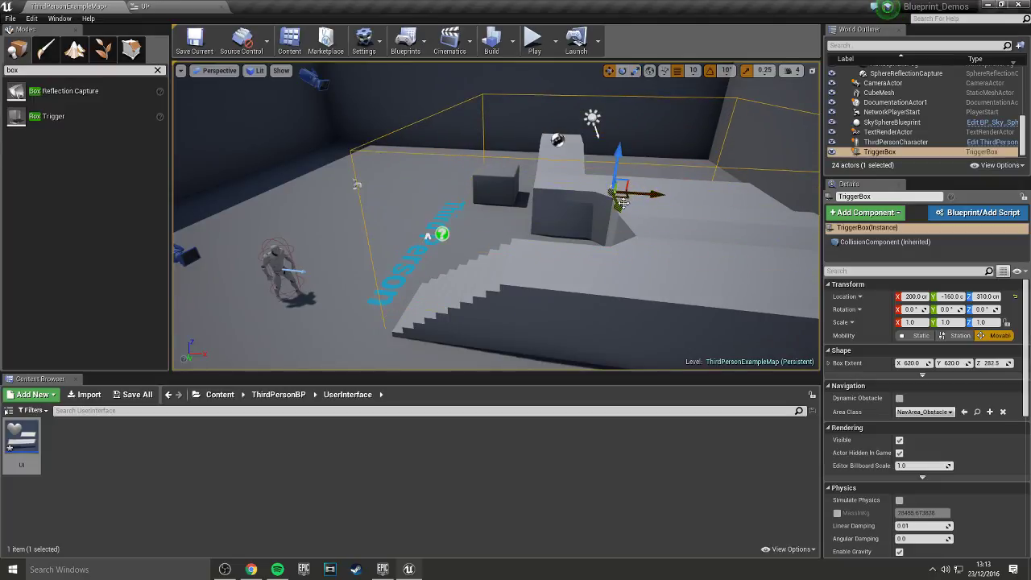
drag(622, 202, 623, 206)
right_drag(623, 206, 360, 364)
- Open the Level Blueprint and add an OnActorBeginOverlap event for Trigger Box 1
click(406, 41)
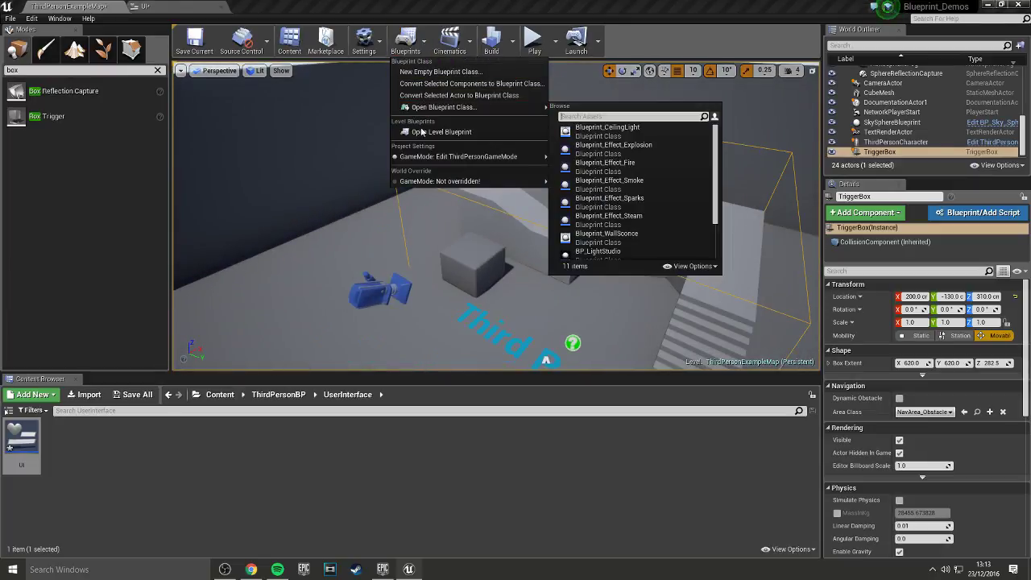
click(421, 132)
right_click(317, 253)
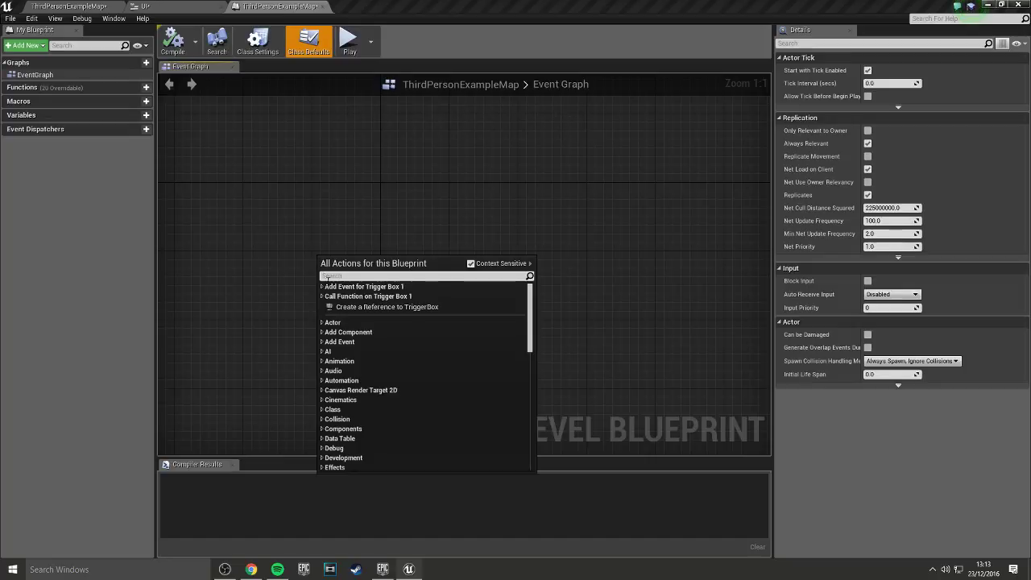
click(326, 287)
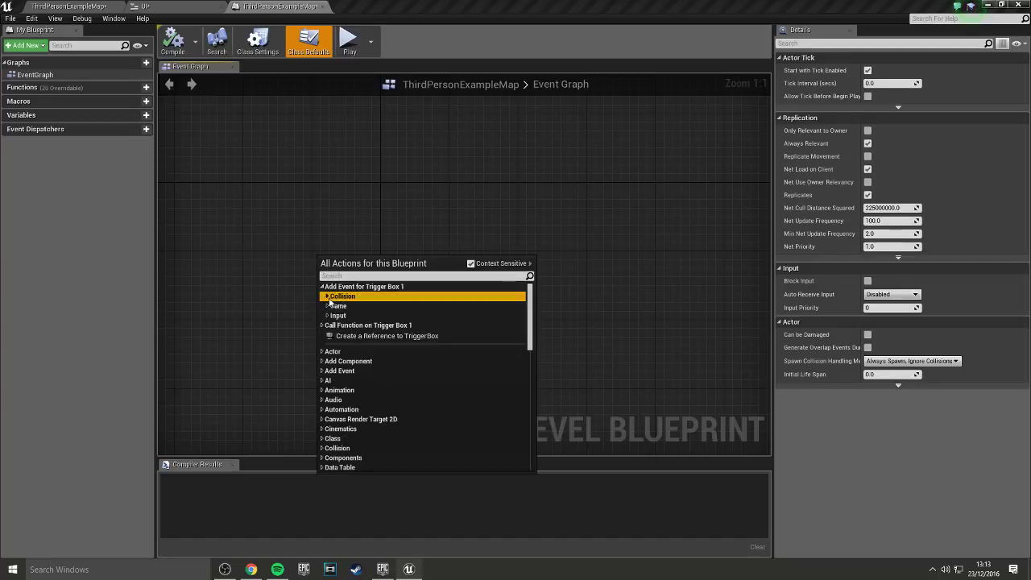
click(326, 298)
click(404, 306)
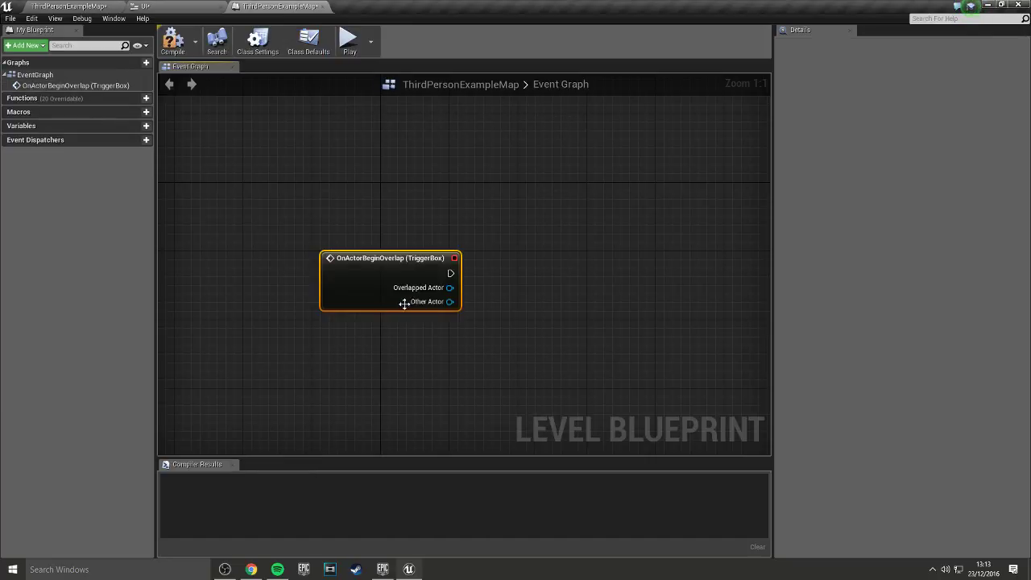
- Add an OnActorEndOverlap event for Trigger Box 1 and place it below the begin-overlap event
right_click(379, 351)
click(384, 163)
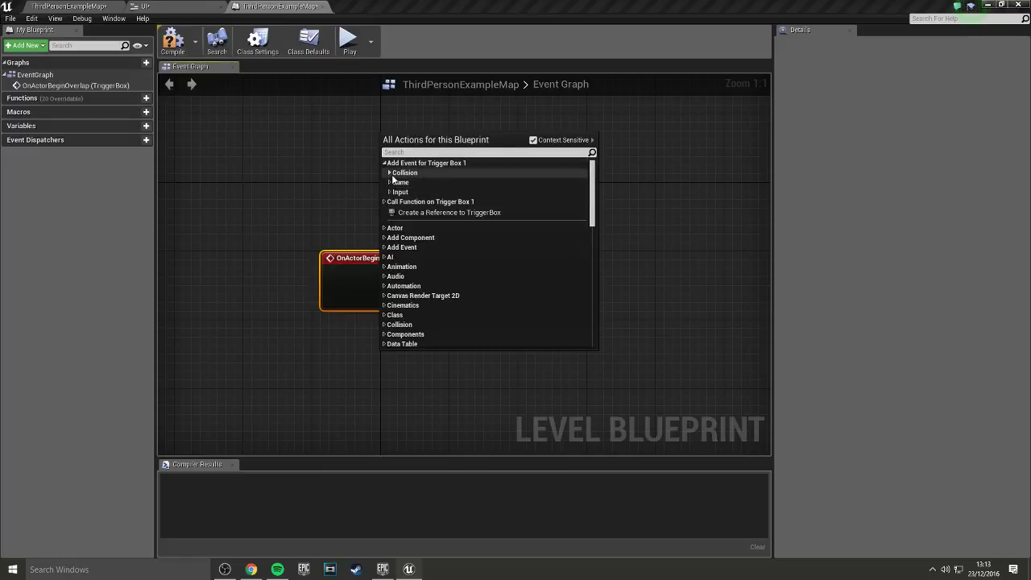
click(390, 174)
click(398, 193)
drag(441, 404, 372, 379)
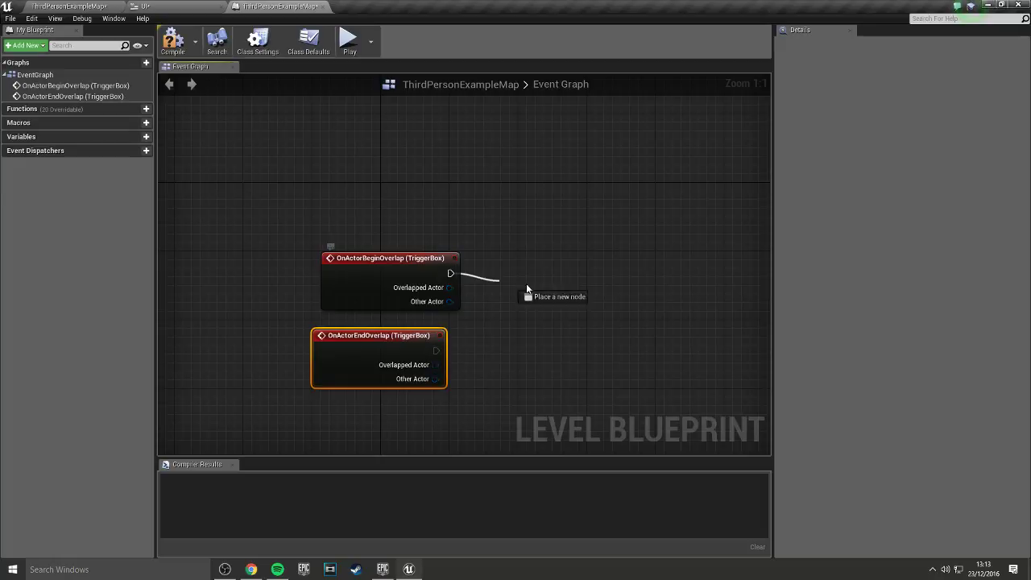
drag(527, 288, 541, 291)
- Wire OnActorBeginOverlap into a Set View Target with Blend node, found by searching 'blend'
text(verw)
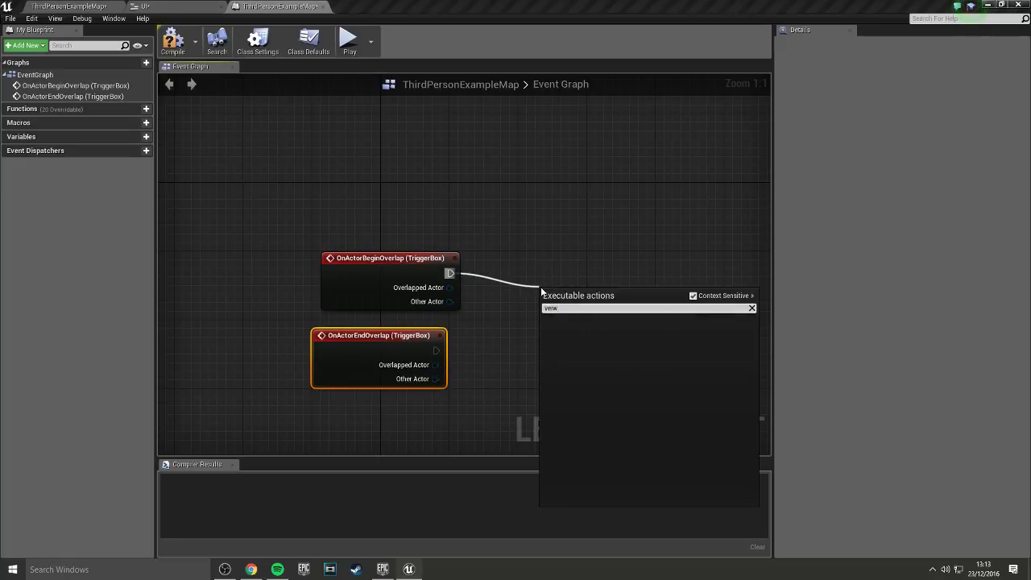
key(BackSpace)
key(BackSpace)
key(BackSpace)
key(BackSpace)
text(blend)
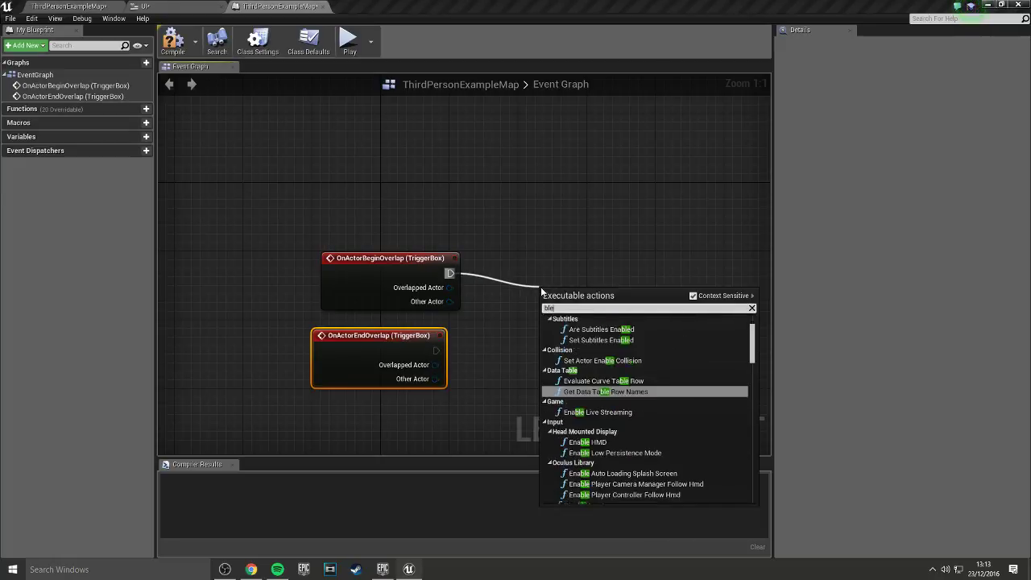
click(714, 298)
scroll(644, 433, up, 3)
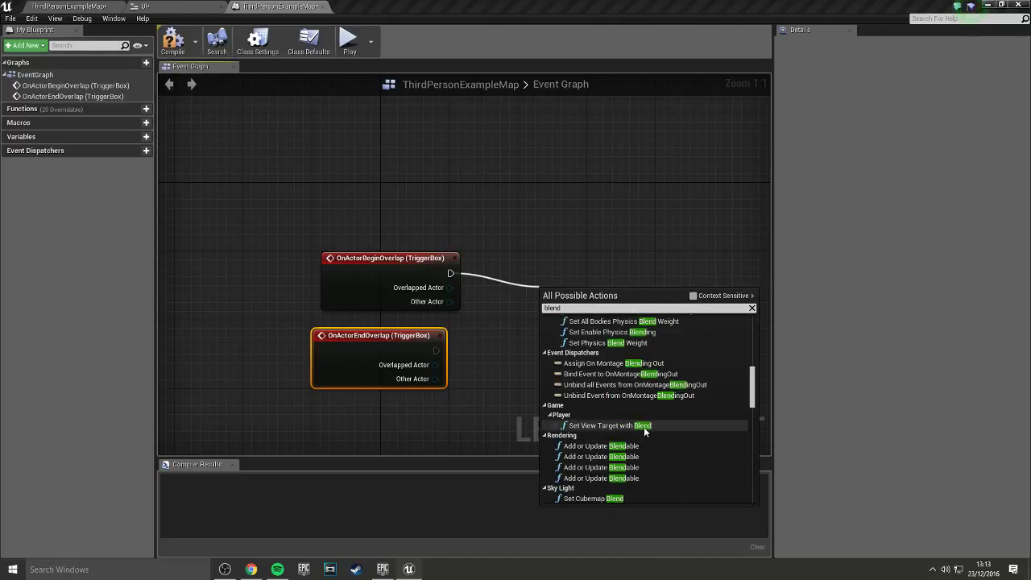
click(643, 427)
drag(625, 333, 706, 247)
drag(395, 275, 386, 198)
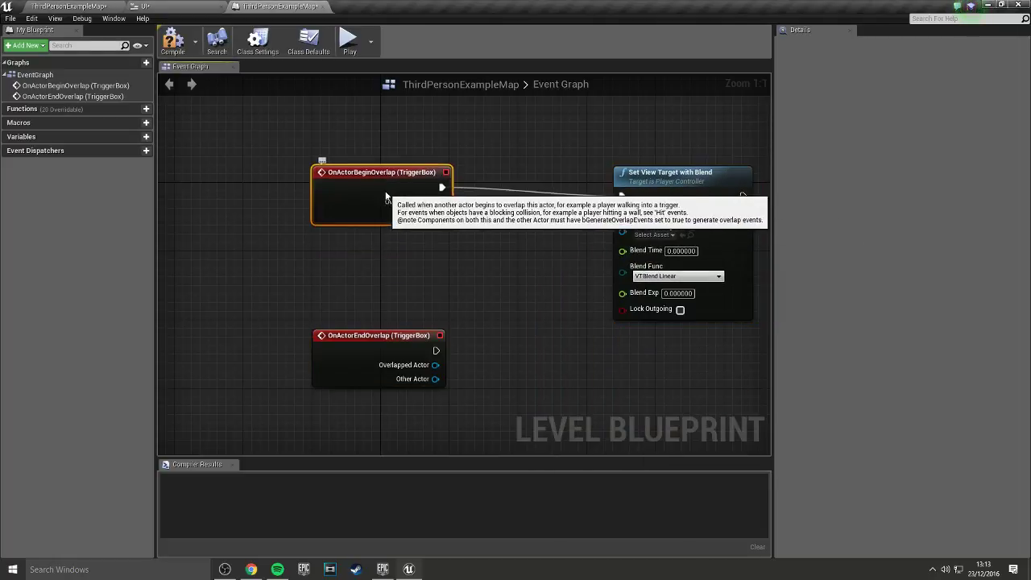
right_drag(435, 276, 567, 257)
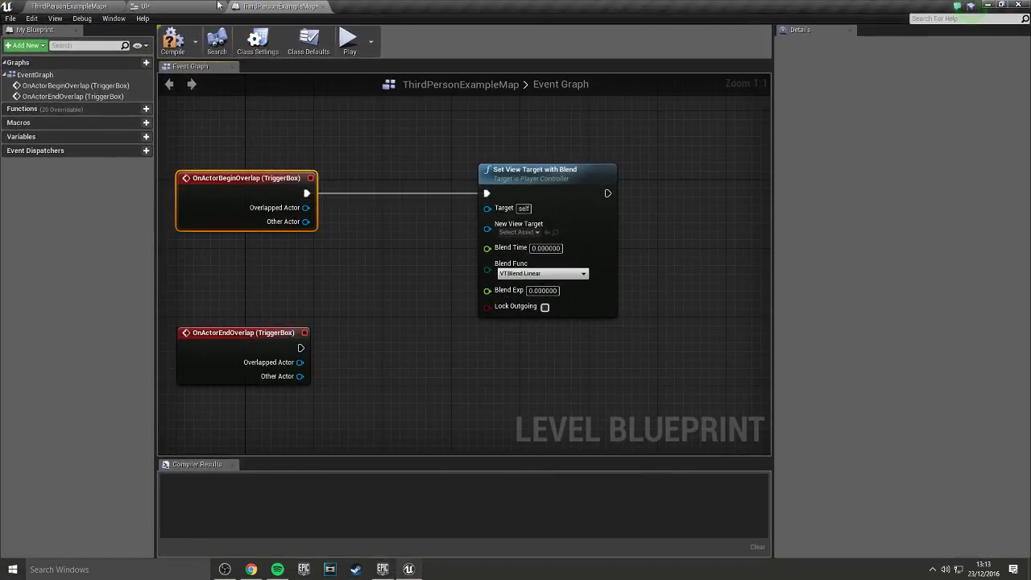
- Detach the Level Blueprint into its own floating window over the level editor
click(154, 5)
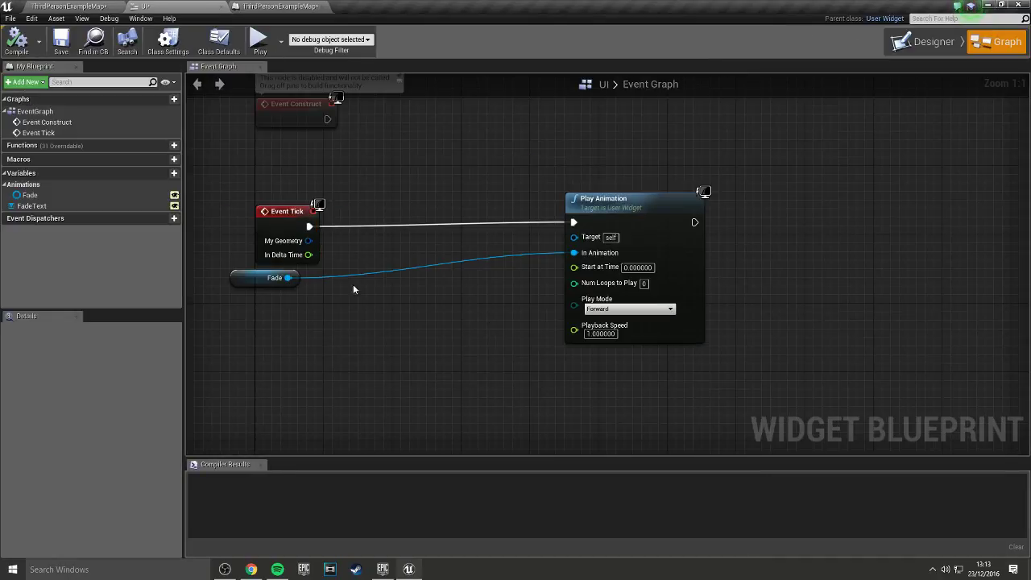
click(92, 6)
mouse_move(274, 5)
mouse_down()
mouse_move(358, 280)
mouse_move(750, 346)
mouse_up()
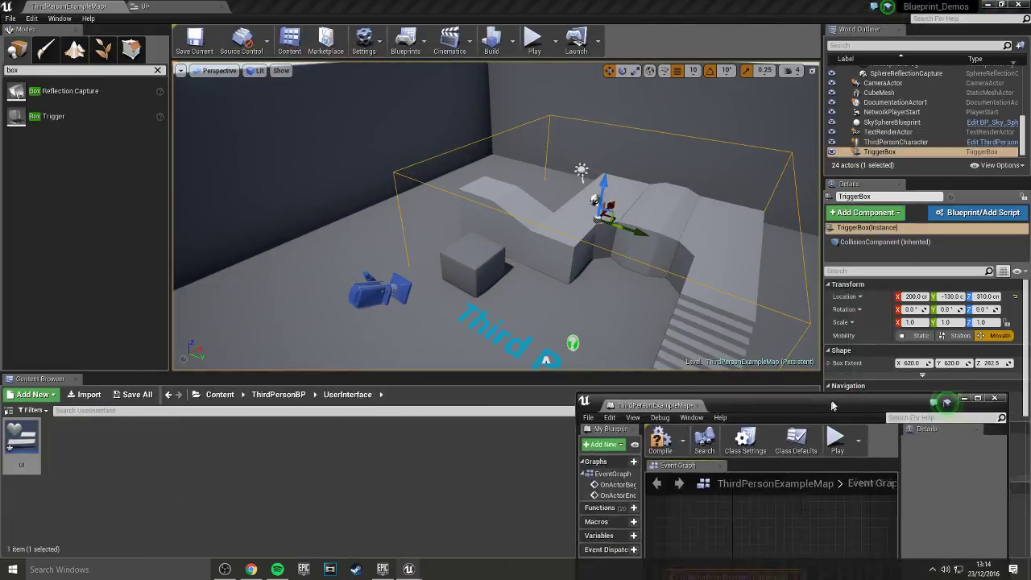
- Add a CameraActor reference from the level and connect it to New View Target
click(356, 292)
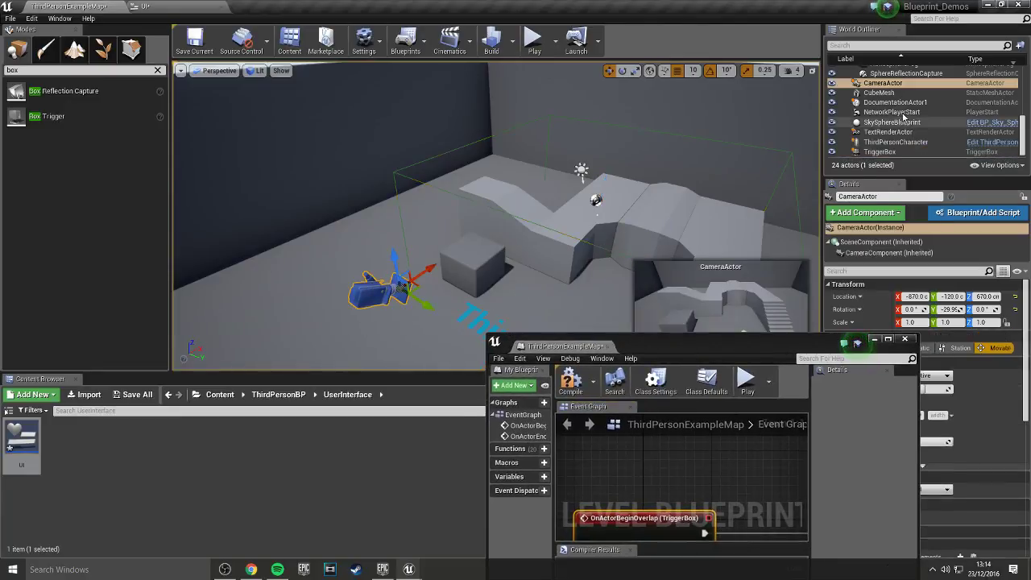
drag(881, 83, 687, 495)
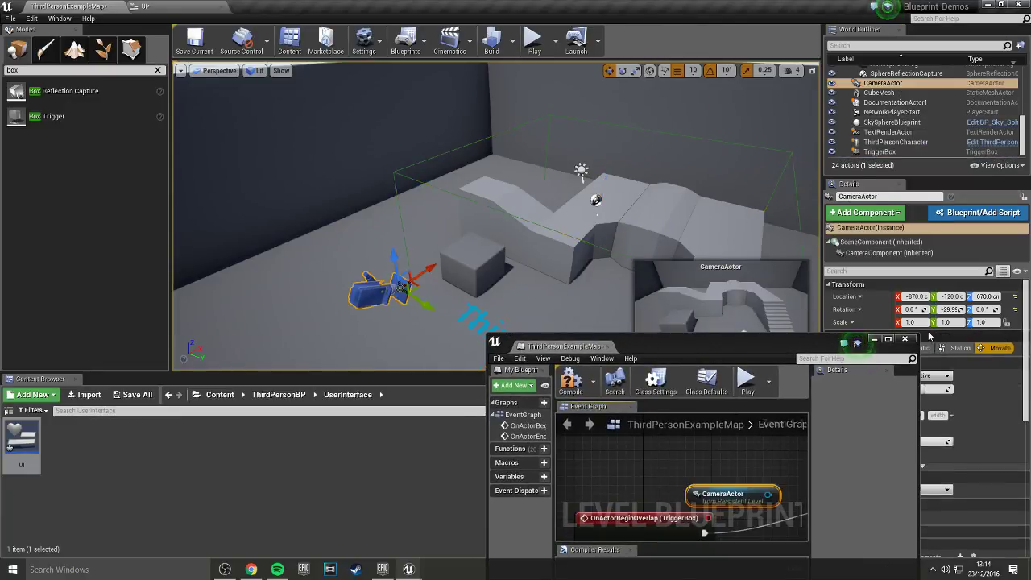
drag(682, 345, 294, 4)
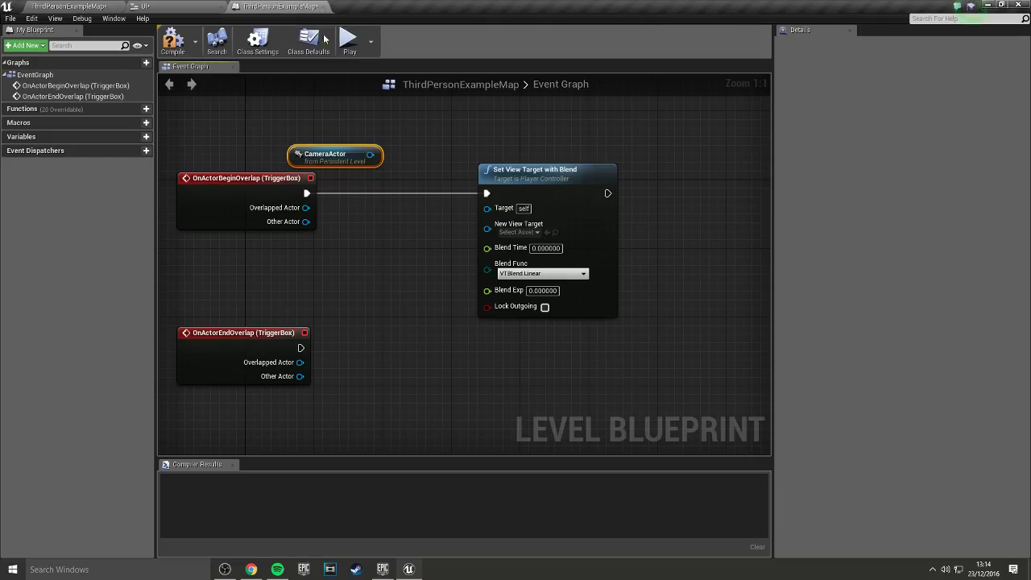
right_drag(335, 252, 421, 241)
drag(456, 143, 601, 225)
drag(439, 137, 361, 128)
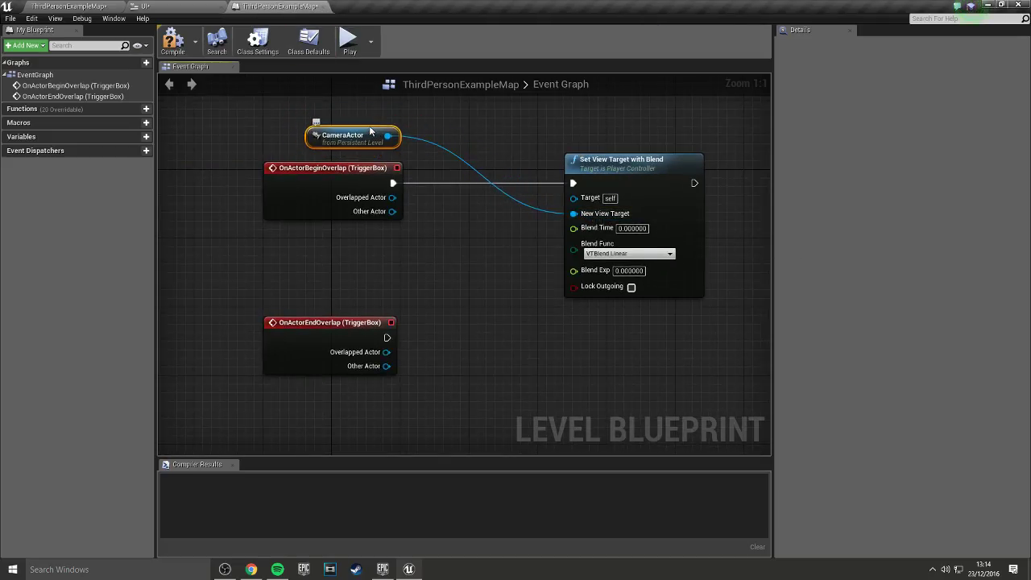
right_drag(490, 258, 418, 263)
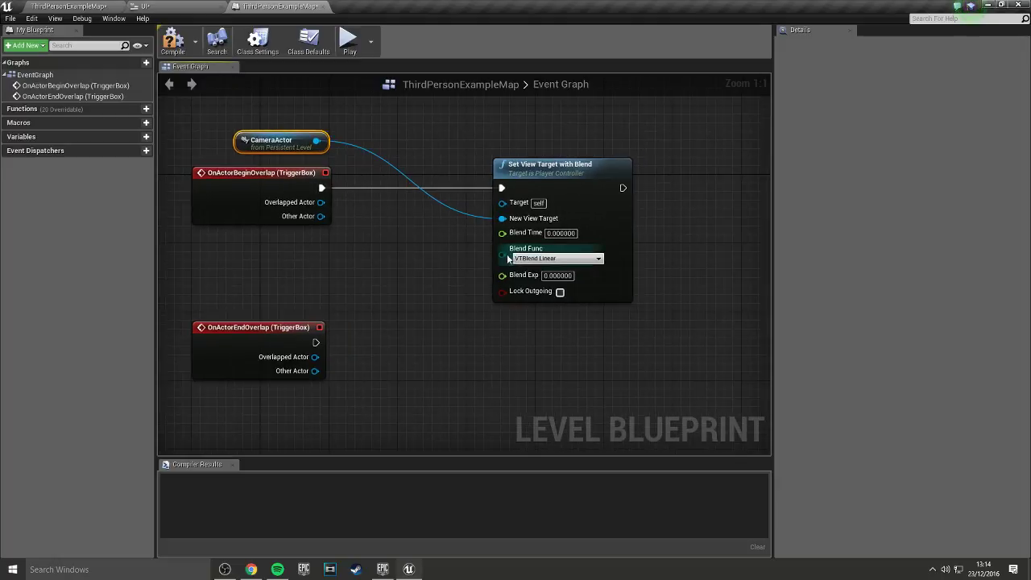
- Set Blend Time to 2 and Blend Func to VTBlend Ease In
click(561, 232)
text(2)
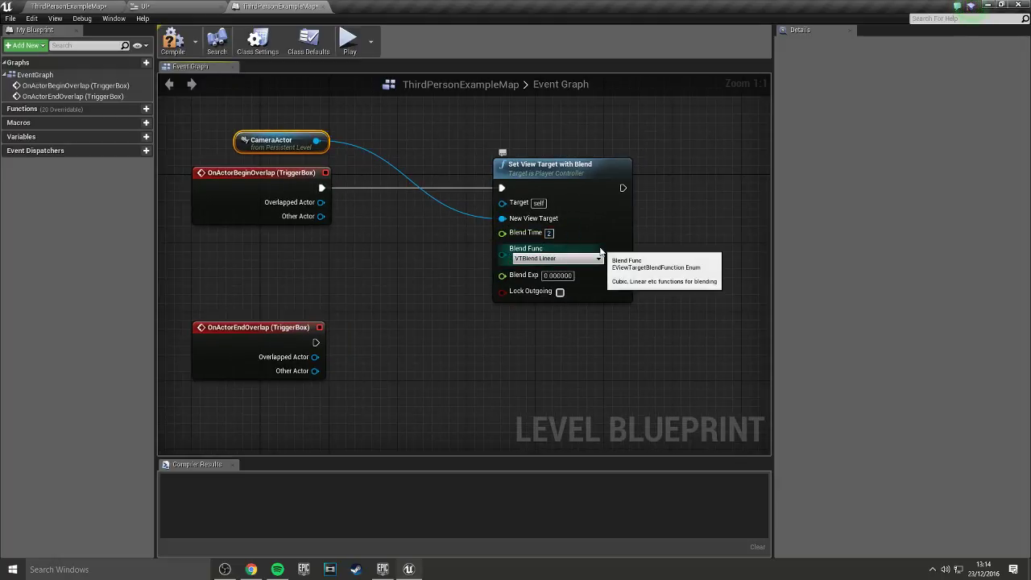
click(598, 257)
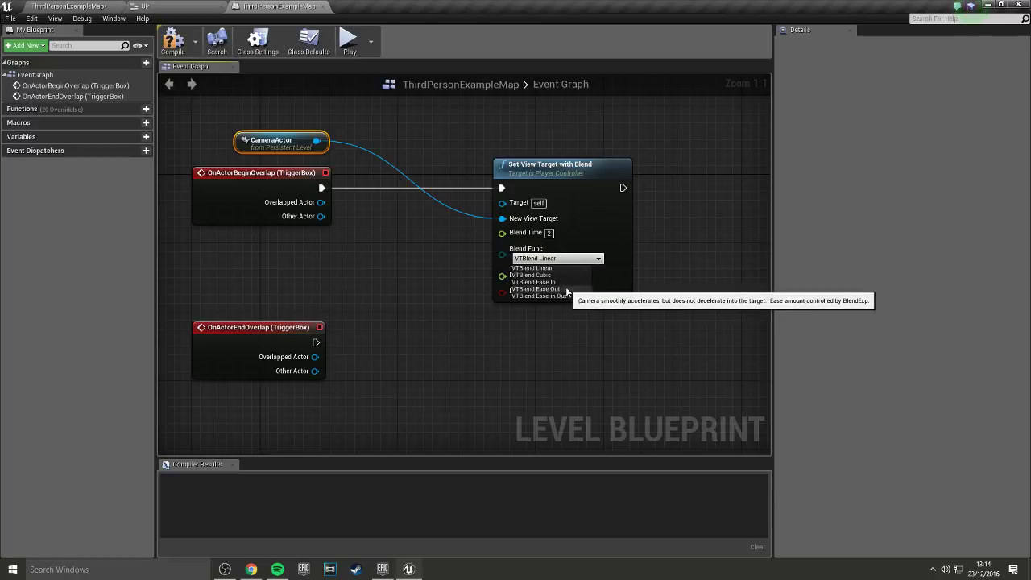
click(565, 282)
- Duplicate the Set View Target with Blend node and drive the copy from OnActorEndOverlap
click(580, 213)
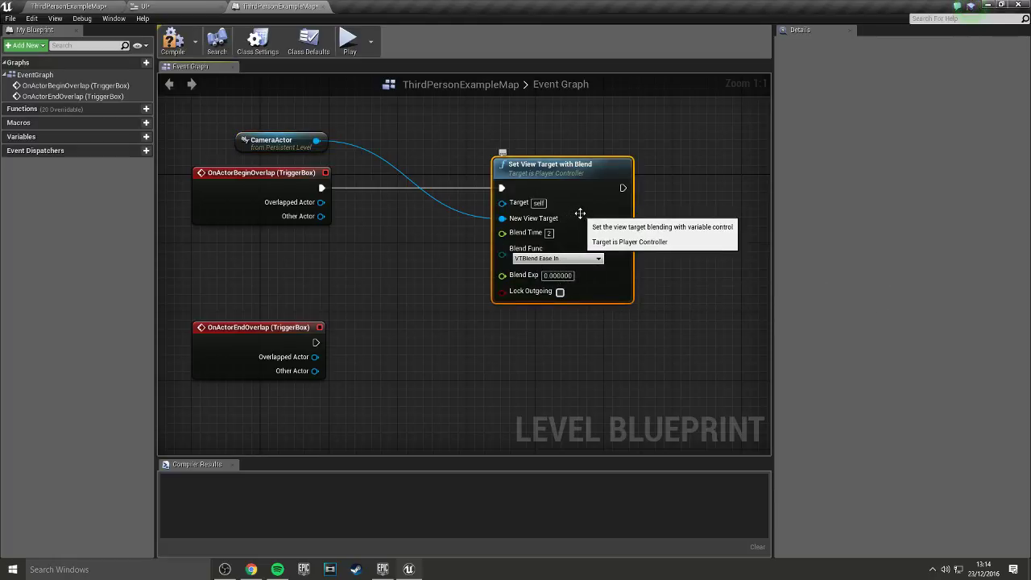
key(ctrl+c)
click(554, 357)
key(ctrl+v)
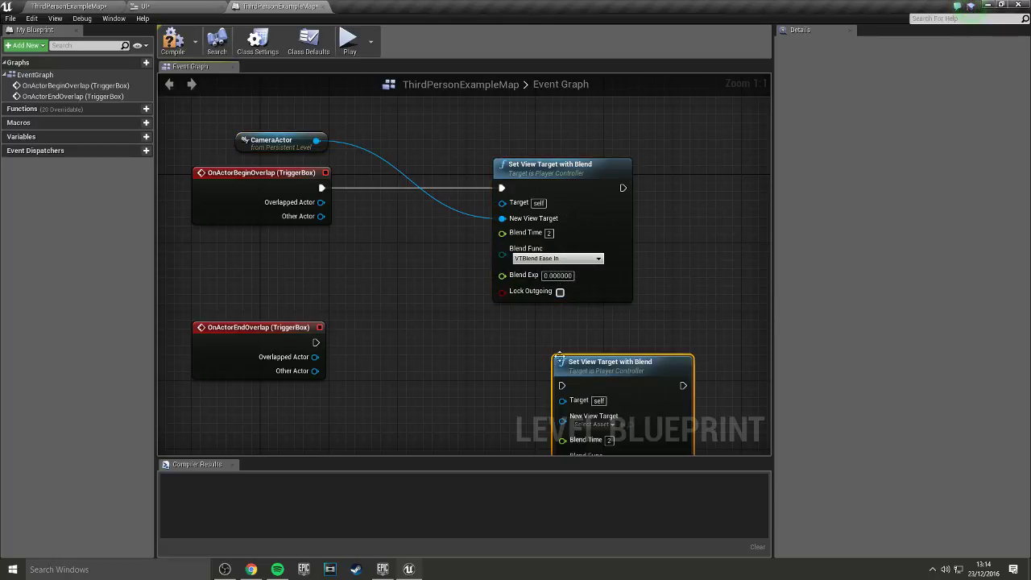
drag(559, 355, 499, 331)
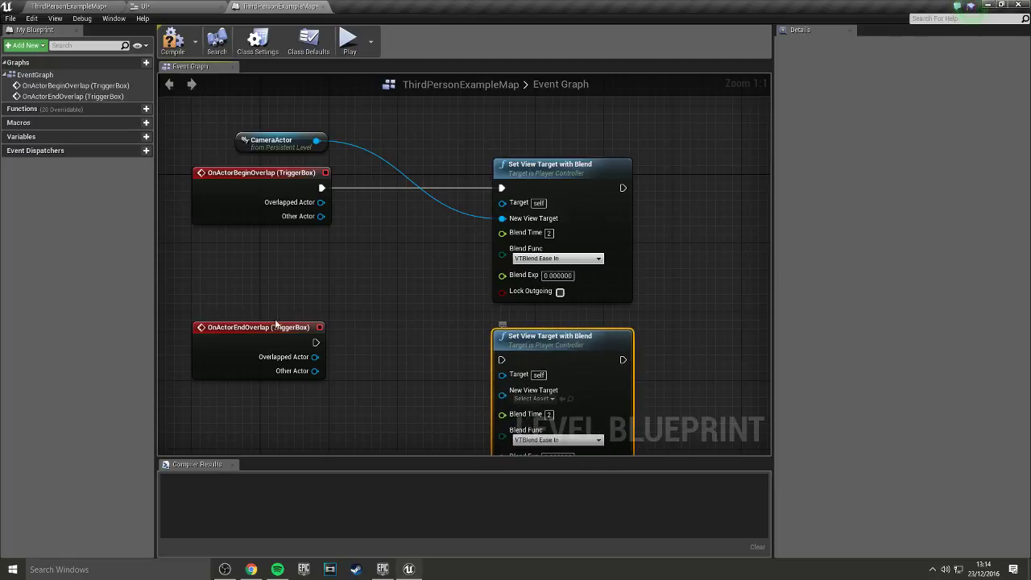
drag(315, 343, 500, 360)
- Shrink the blueprint window and drag a ThirdPersonCharacter reference from the level into the graph
double_click(184, 4)
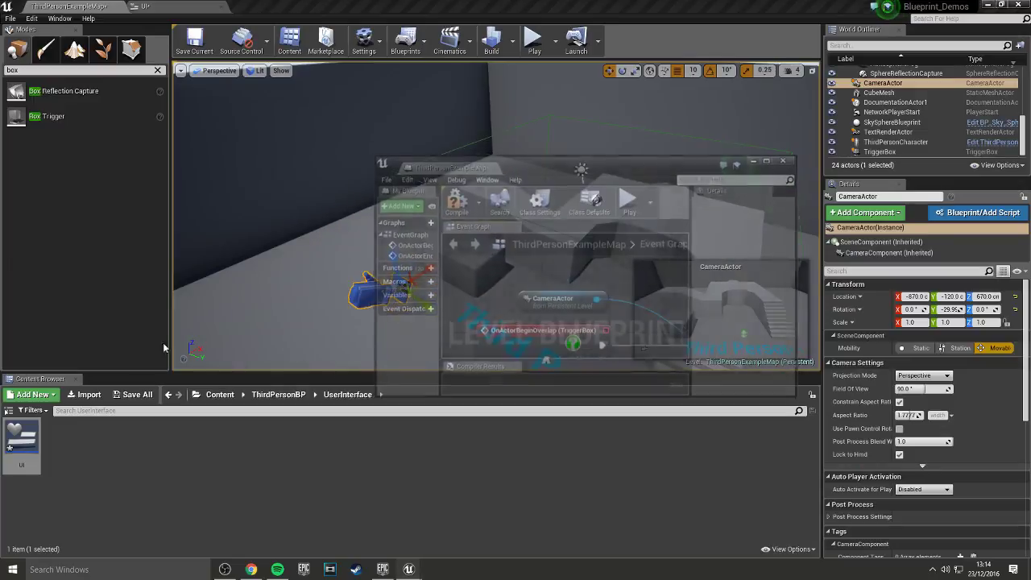
drag(588, 166, 247, 113)
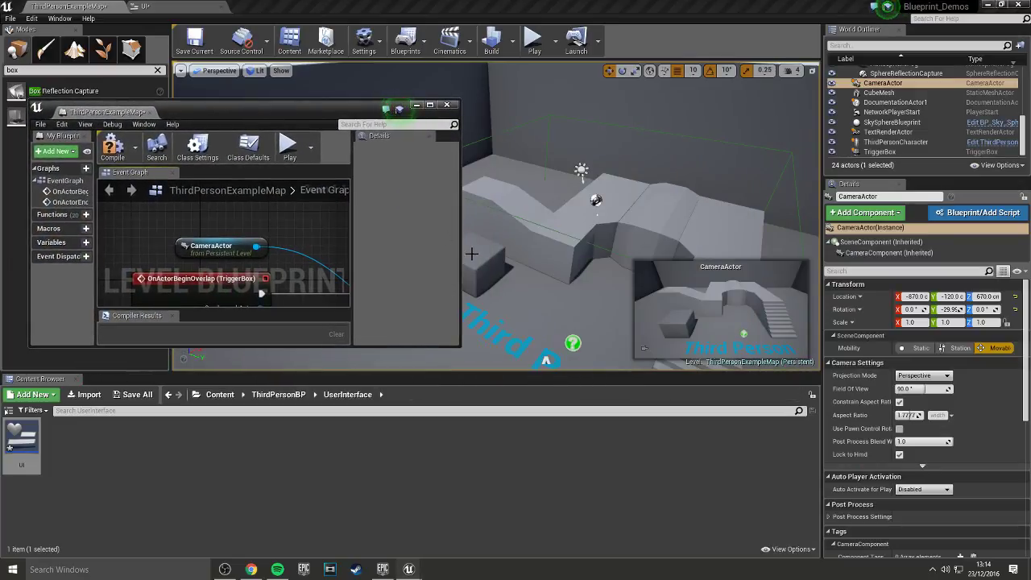
key(f)
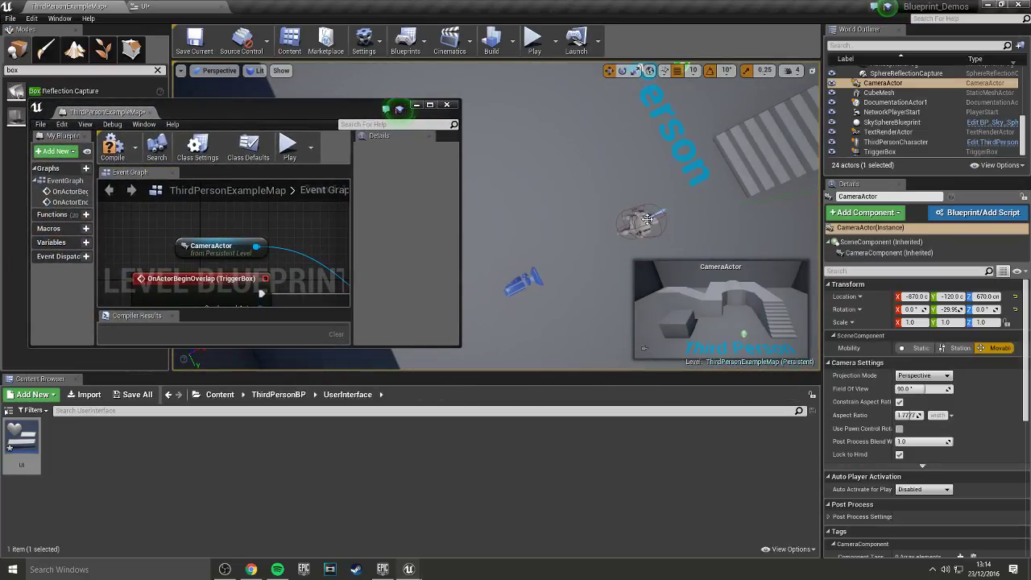
click(647, 218)
drag(894, 142, 233, 252)
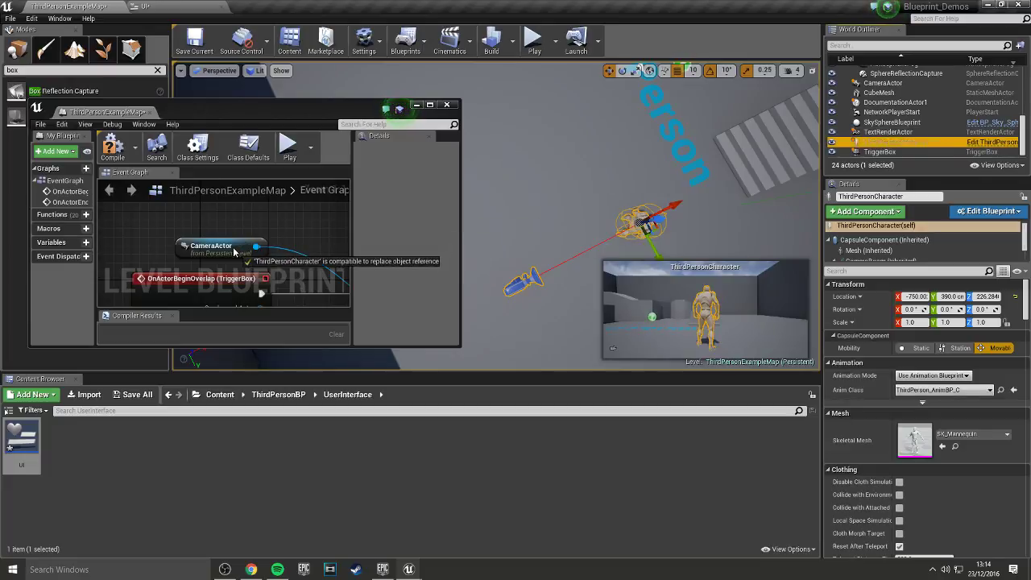
- Dock the Level Blueprint back among the tabs and place ThirdPersonCharacter below the end-overlap event
drag(108, 112, 288, 6)
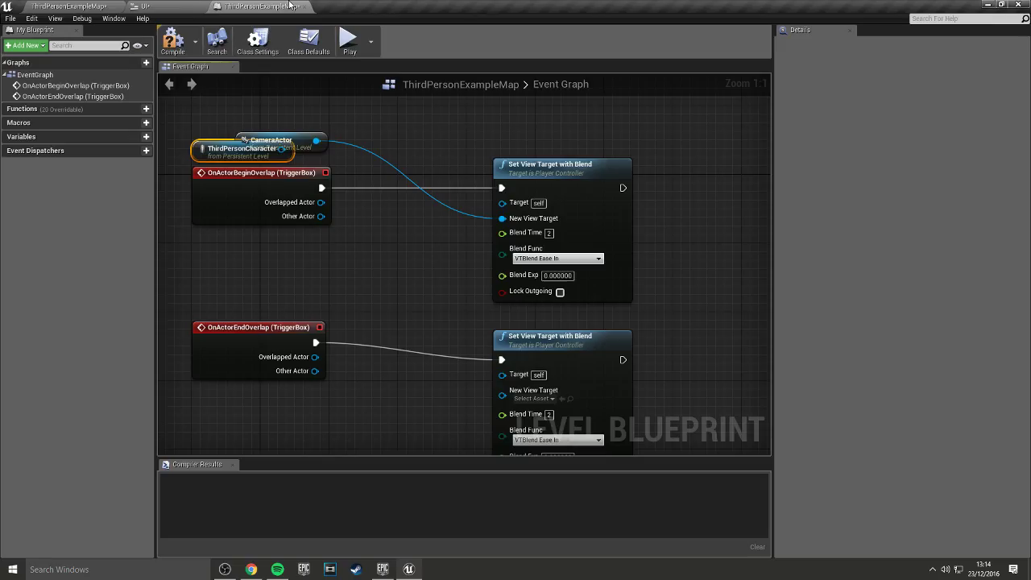
mouse_move(247, 97)
mouse_down()
mouse_move(325, 364)
mouse_move(555, 352)
mouse_up()
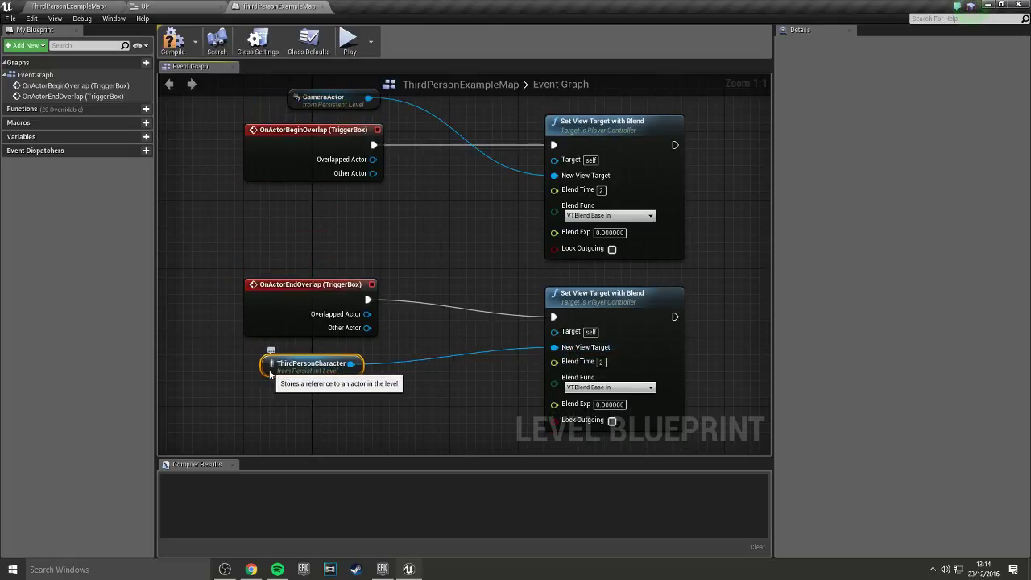
right_drag(428, 400, 260, 345)
scroll(493, 244, down, 1)
- Add a Play Animation node off the first view-target node, then delete it
right_drag(493, 244, 381, 209)
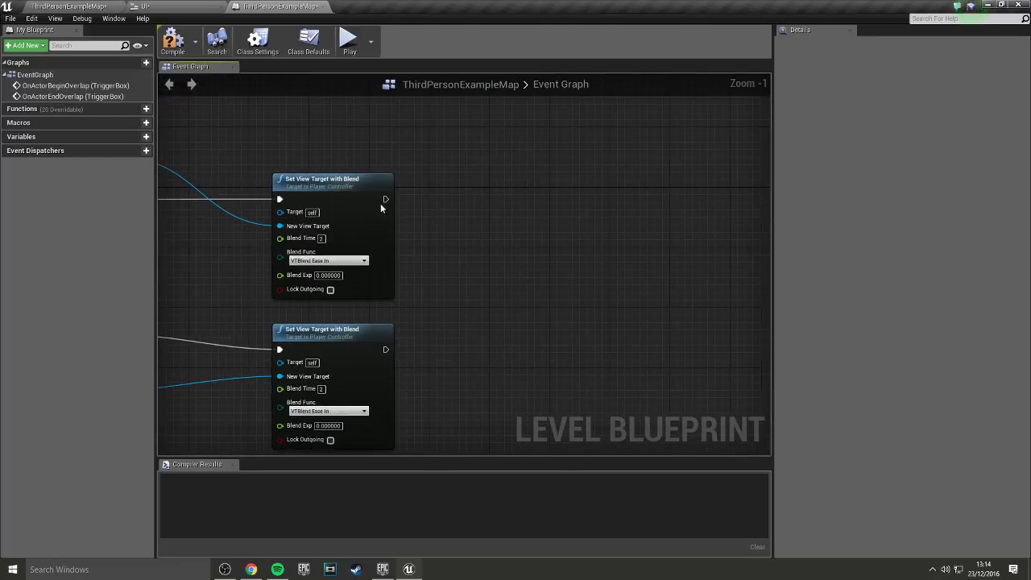
drag(385, 200, 473, 206)
text(an)
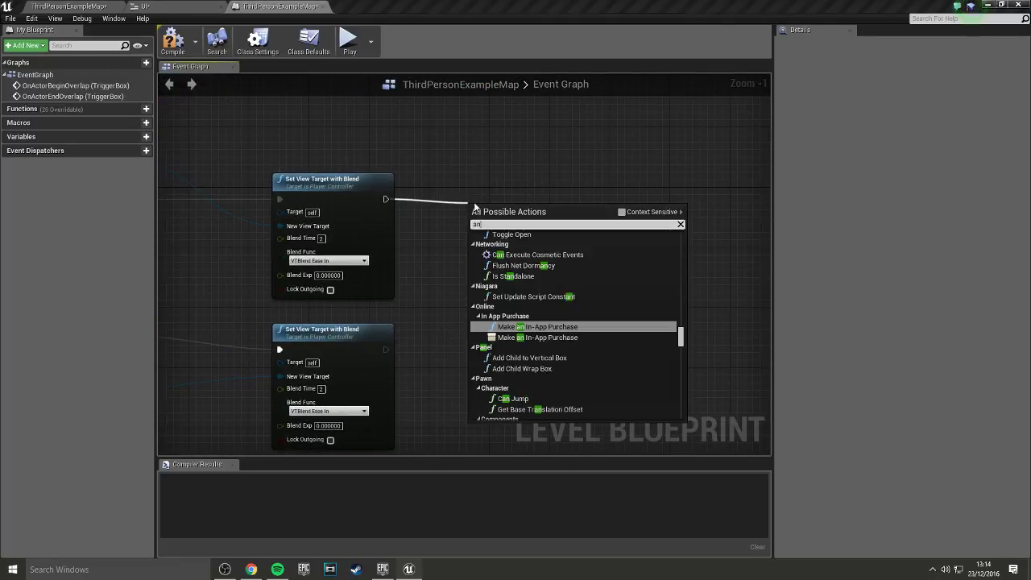
text(ima)
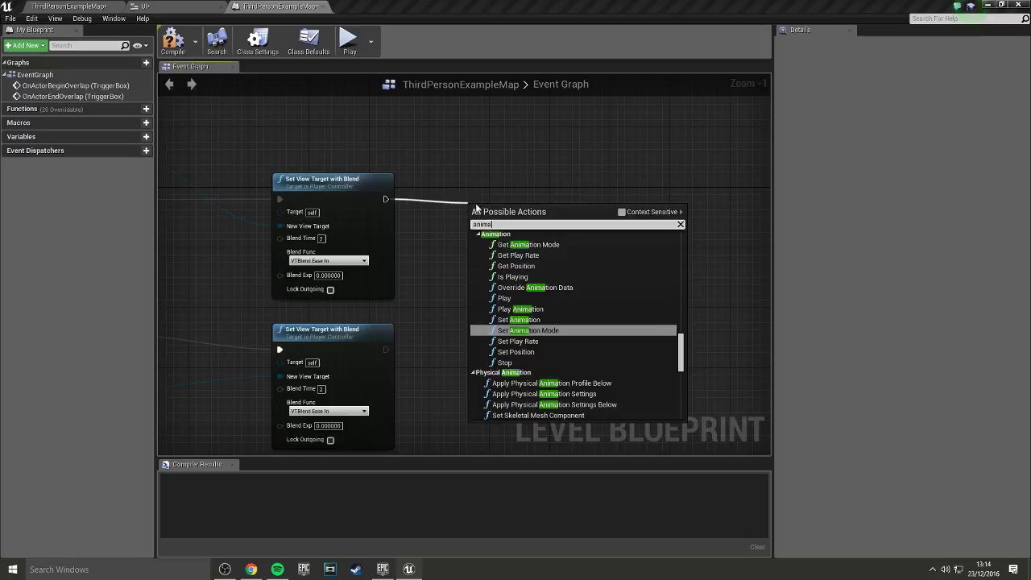
click(520, 308)
drag(564, 253, 624, 223)
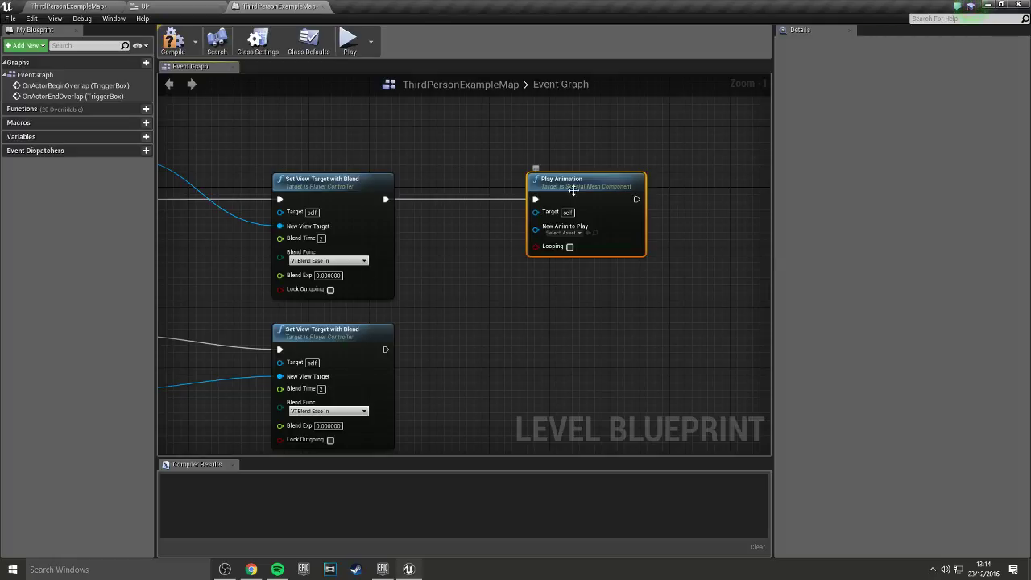
key(Delete)
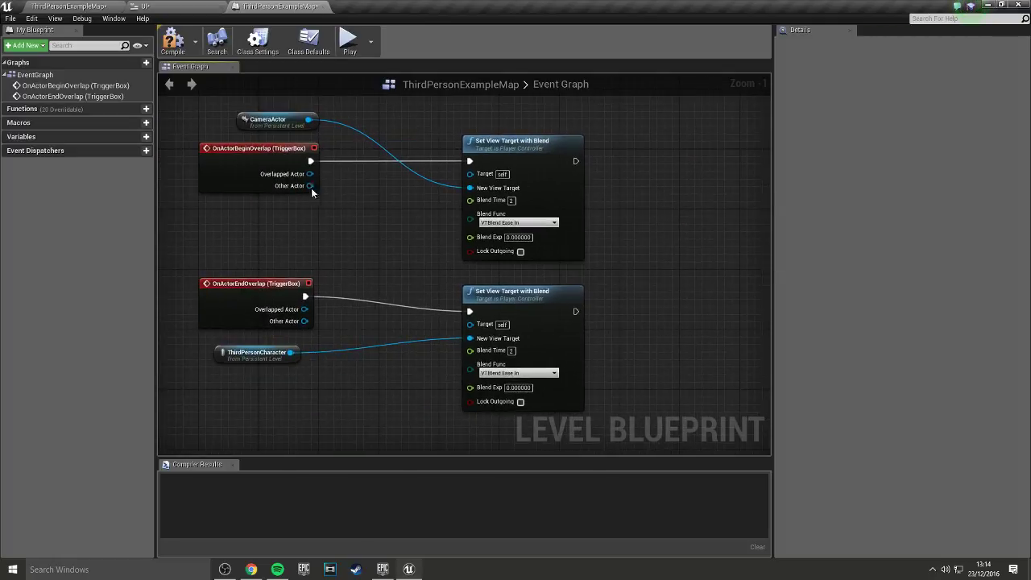
- Add Get Player Controller and wire it to the Target of both Set View Target nodes
right_click(261, 228)
text(getpl)
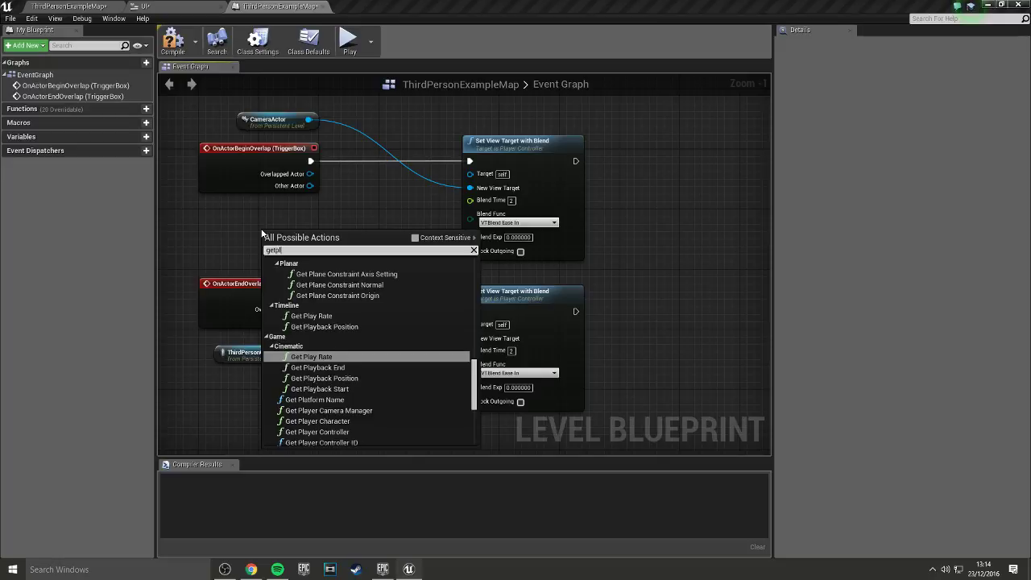
text(ayercon)
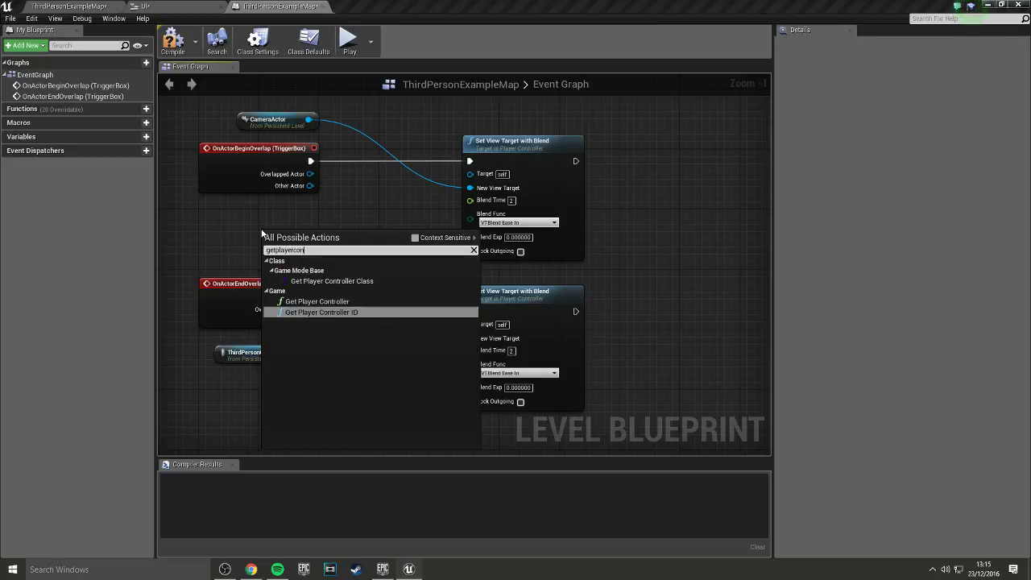
click(322, 301)
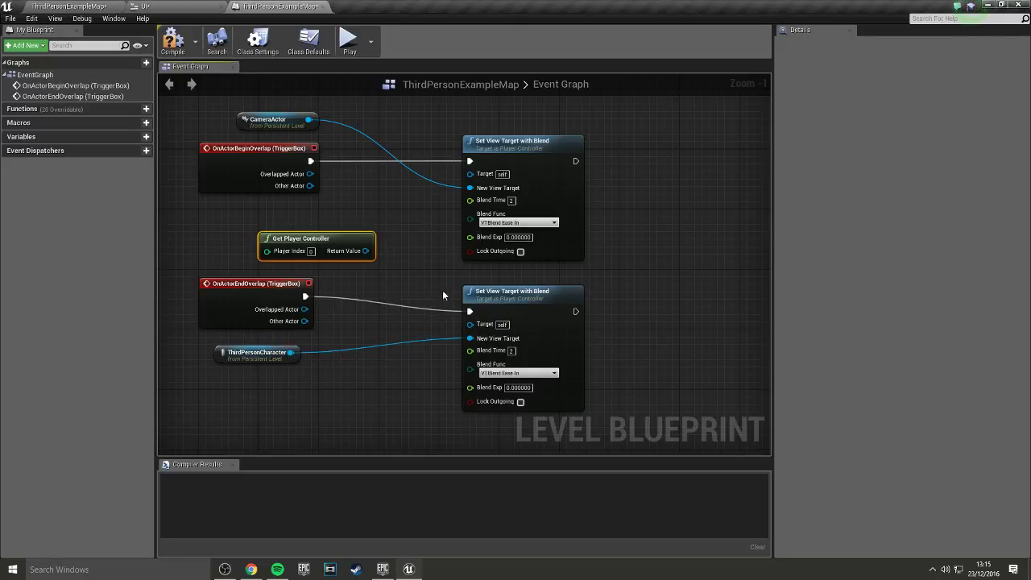
mouse_move(366, 251)
mouse_down()
mouse_move(465, 202)
mouse_move(471, 174)
mouse_up()
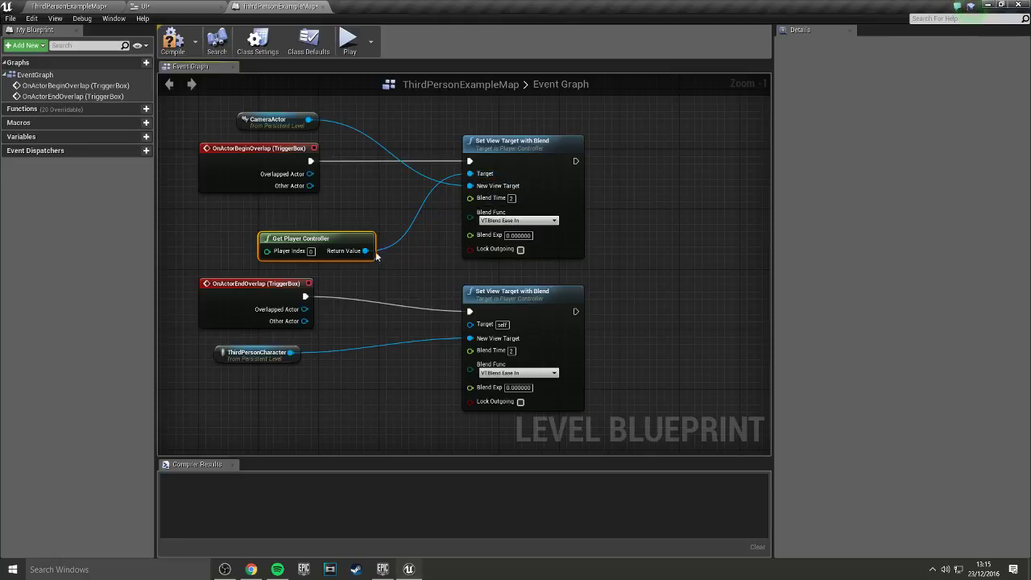
drag(365, 251, 469, 324)
right_drag(589, 163, 468, 214)
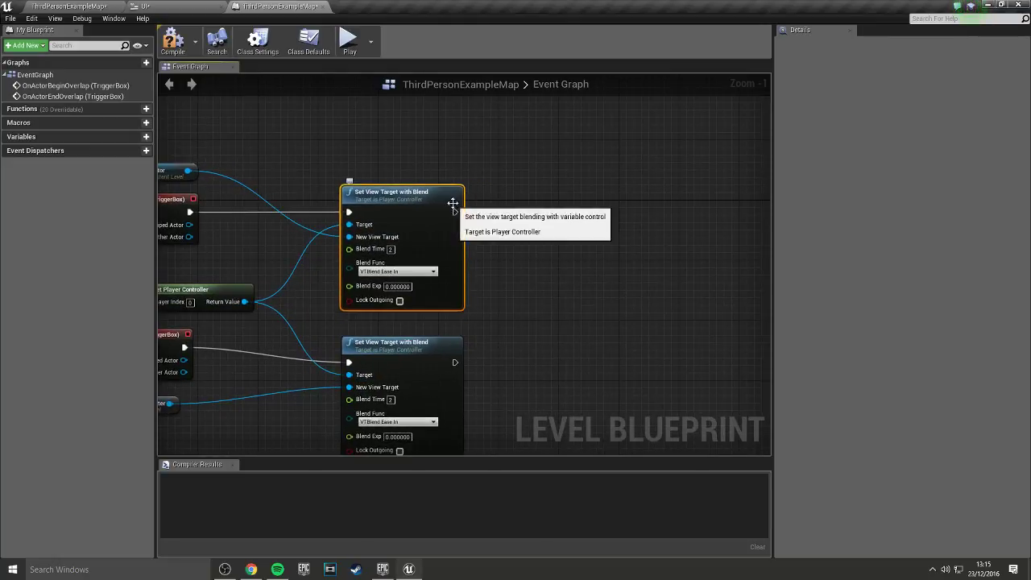
drag(454, 213, 536, 216)
- Add a Create Widget node after the upper camera switch, owned by the player controller
text(cr)
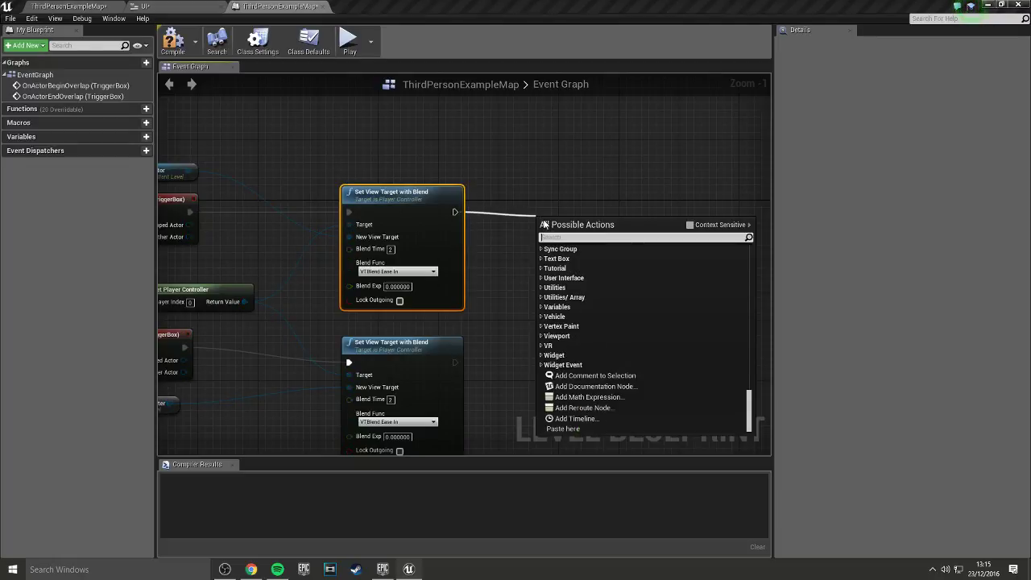
text(eatewi)
key(Return)
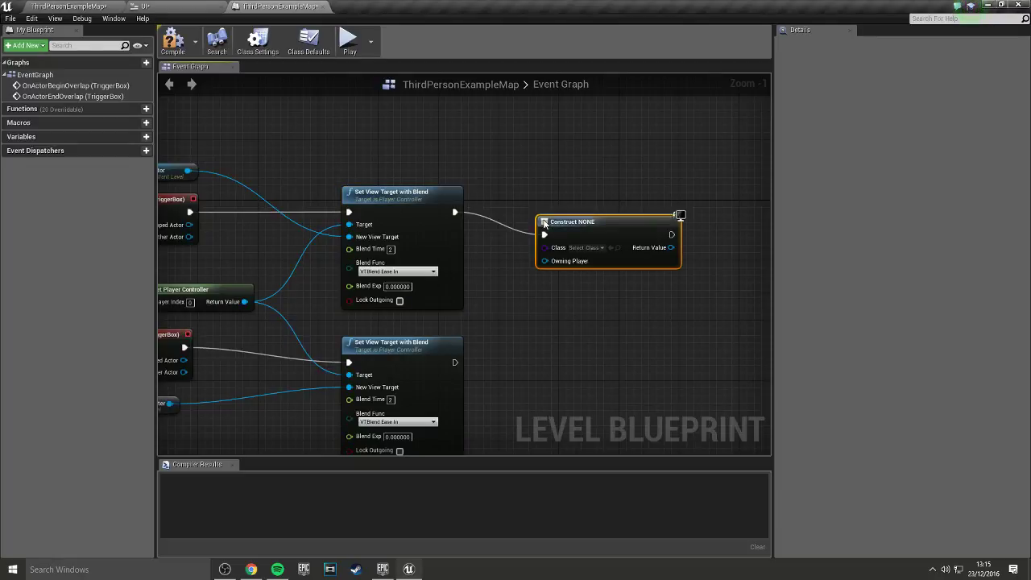
drag(550, 232, 573, 202)
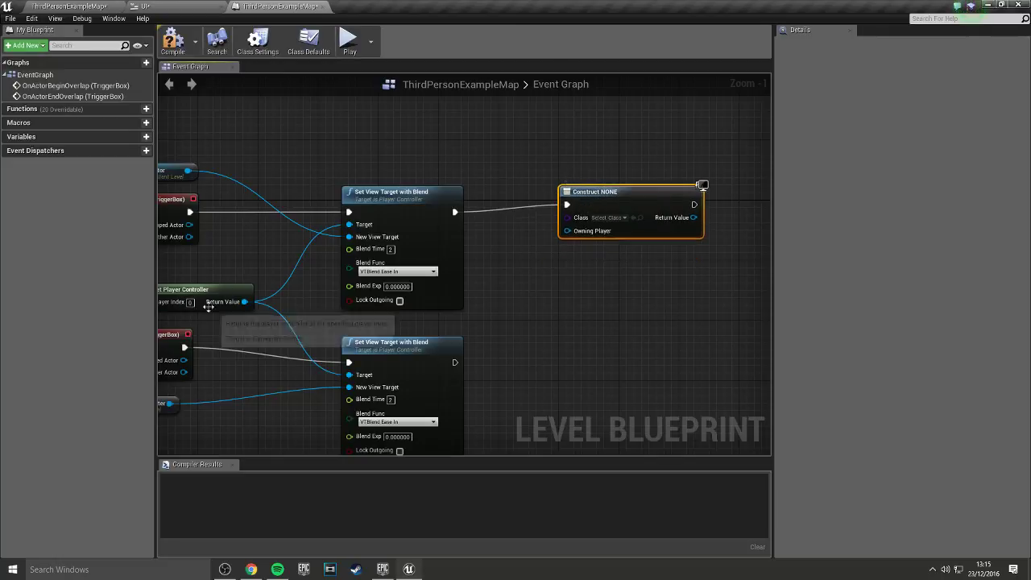
drag(244, 301, 567, 230)
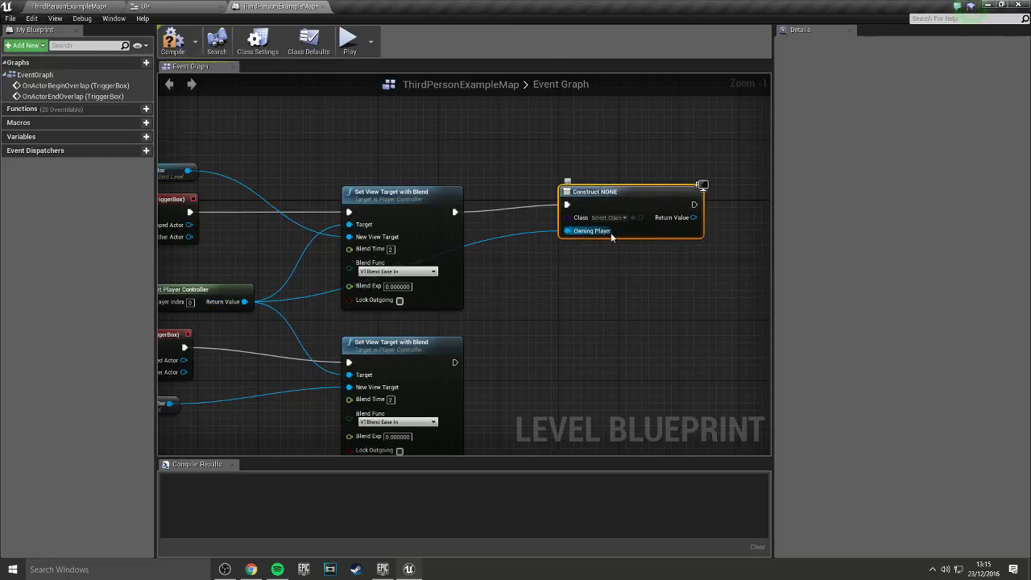
drag(662, 196, 633, 204)
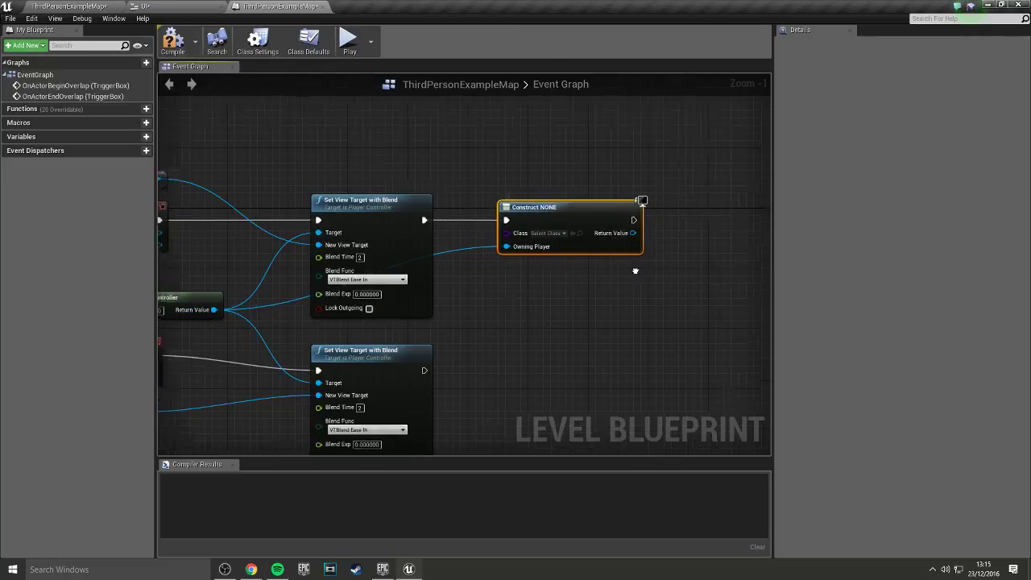
right_drag(632, 208, 432, 235)
- Add an Add to Viewport node fed by the created widget
drag(465, 253, 641, 262)
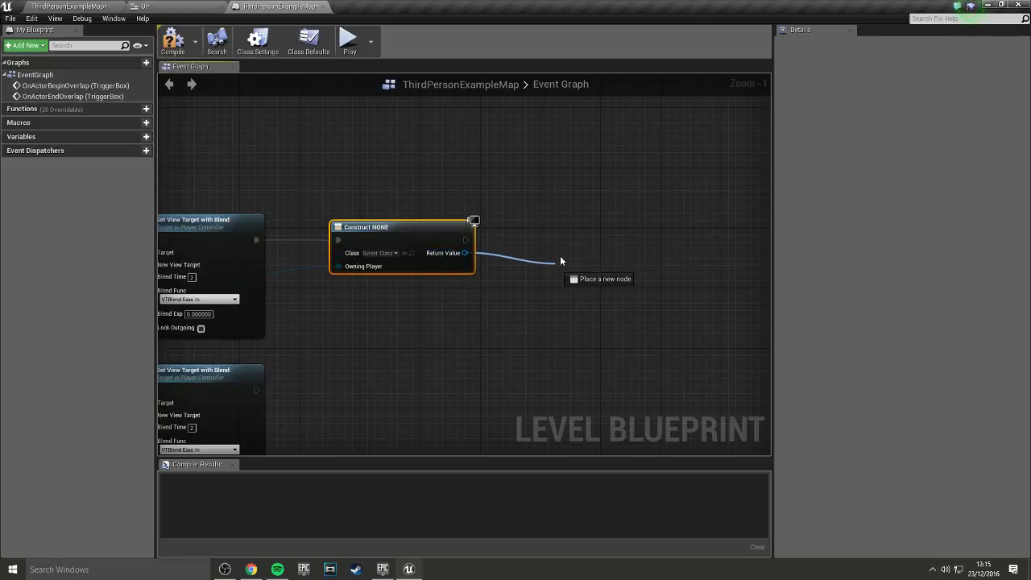
drag(561, 261, 560, 261)
text(addto)
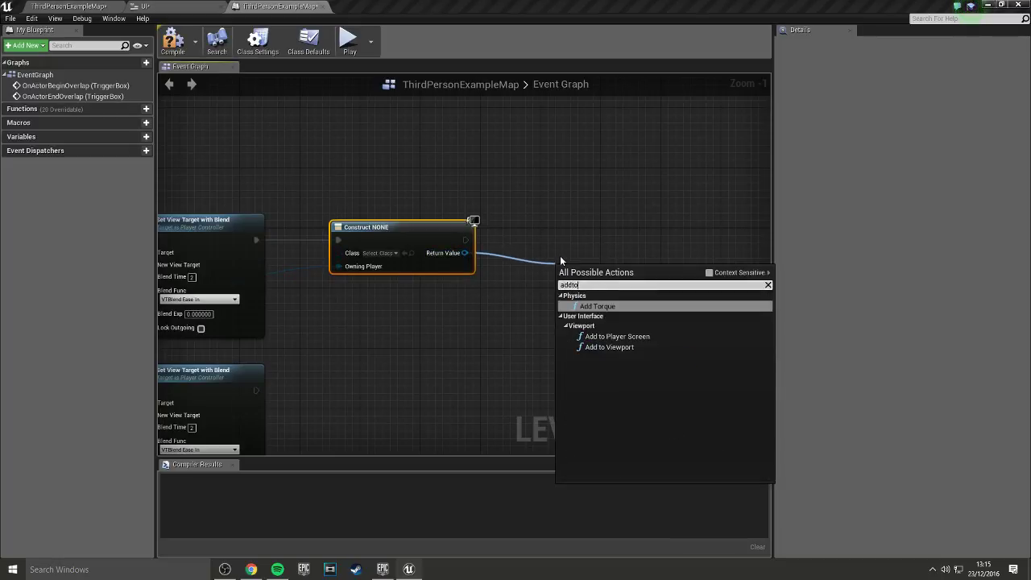
key(Down)
key(Down)
key(Return)
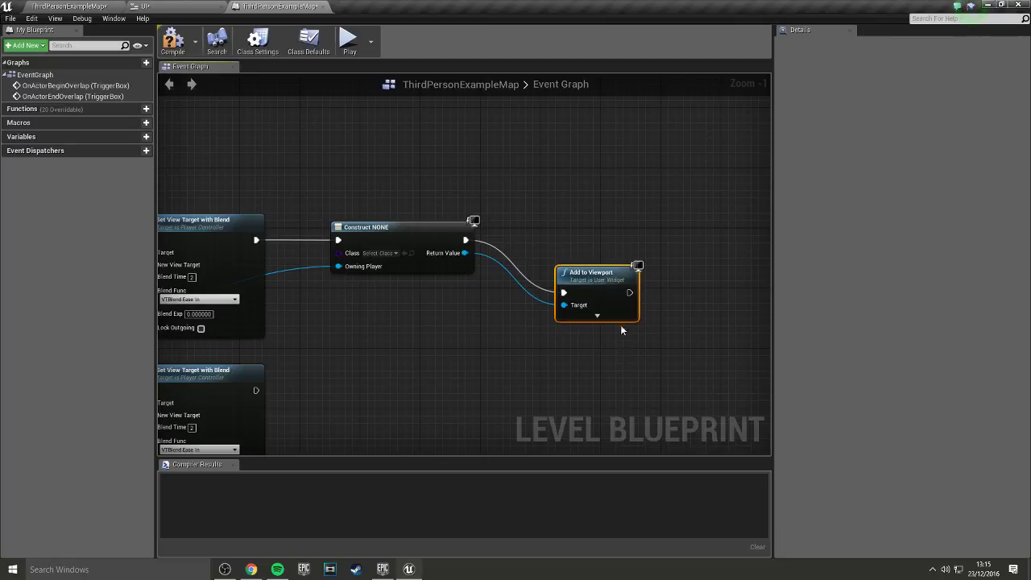
drag(596, 274, 587, 211)
right_drag(578, 348, 562, 258)
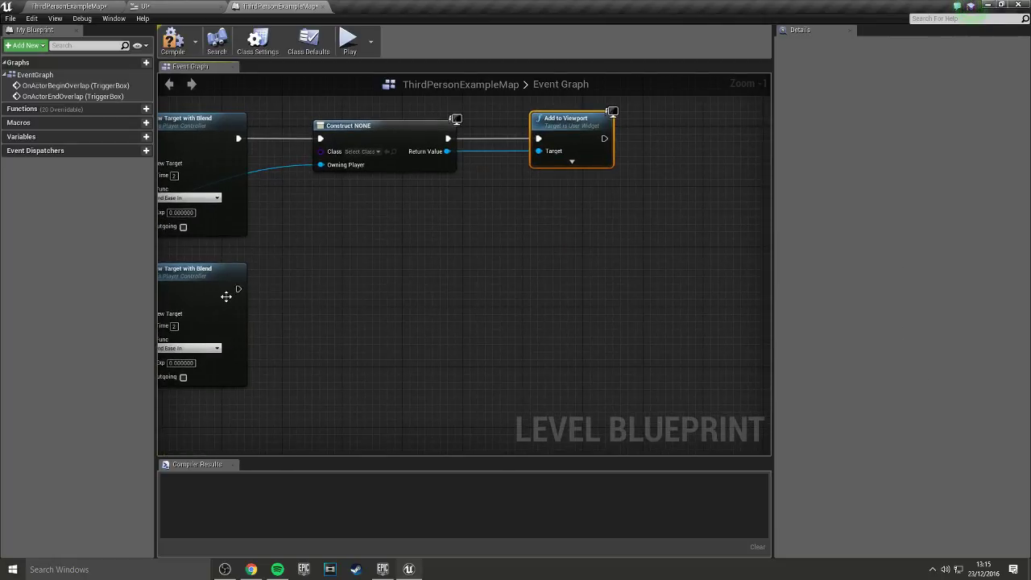
- Add Remove from Parent after the end-overlap camera switch, targeting the created widget
drag(238, 288, 483, 300)
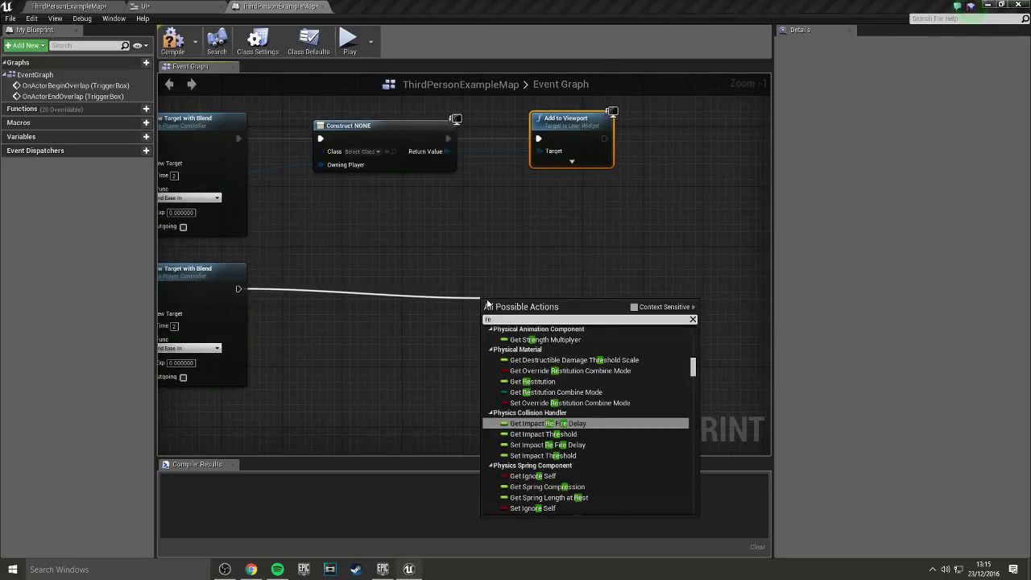
text(remove from)
key(Return)
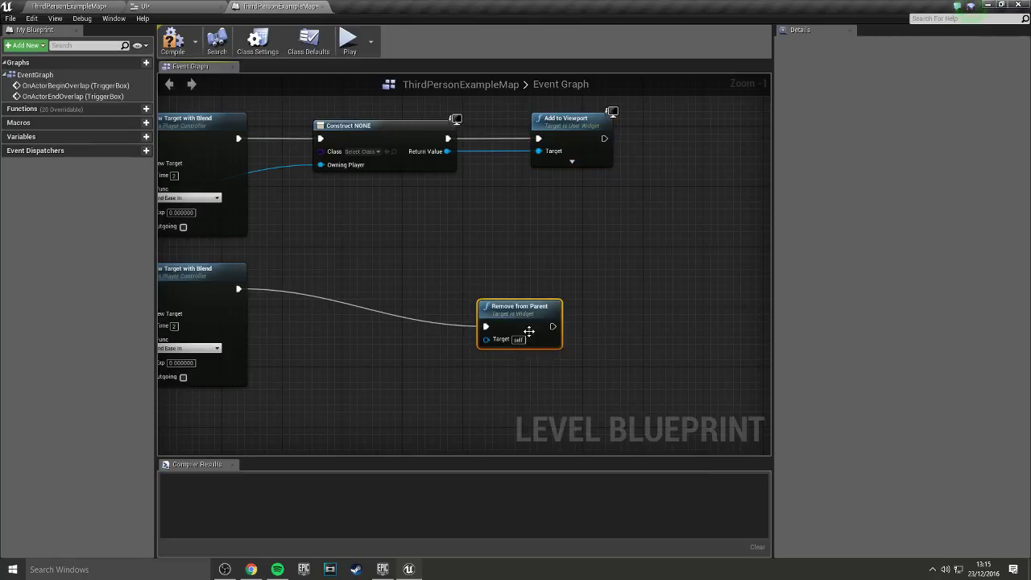
drag(528, 323, 565, 284)
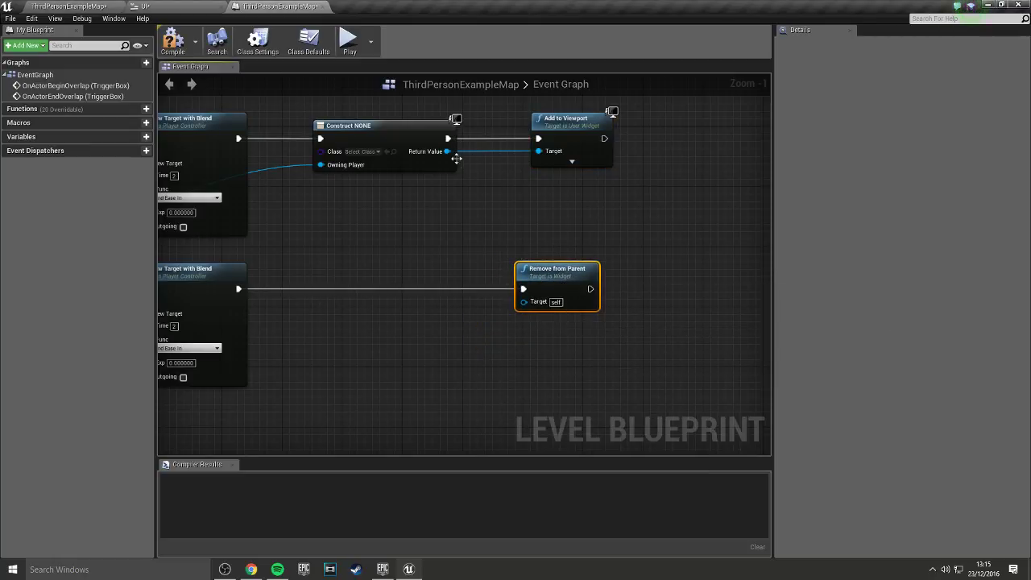
drag(447, 152, 523, 305)
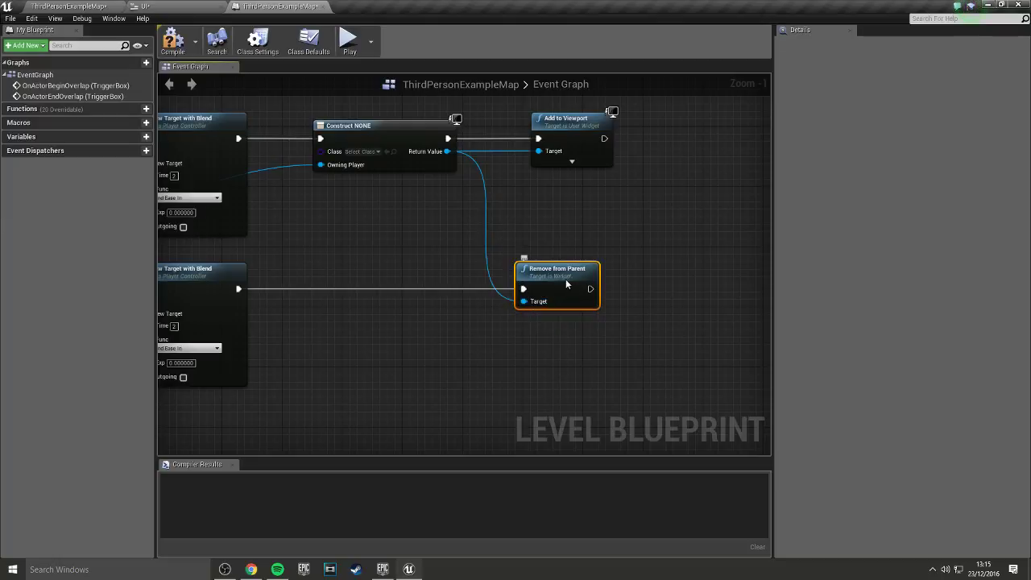
- Box-select all overlap nodes and comment them 'On Overlap, Add to viewport/camera change : End Overlap, Change Back, remove UI'
drag(566, 279, 592, 278)
scroll(431, 279, down, 5)
right_drag(431, 280, 496, 287)
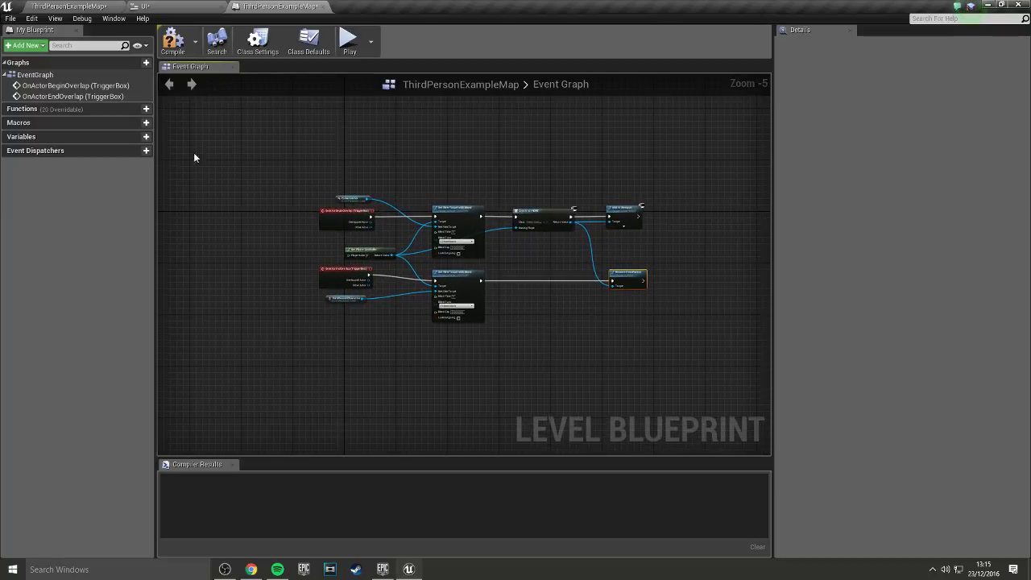
drag(274, 163, 692, 387)
key(c)
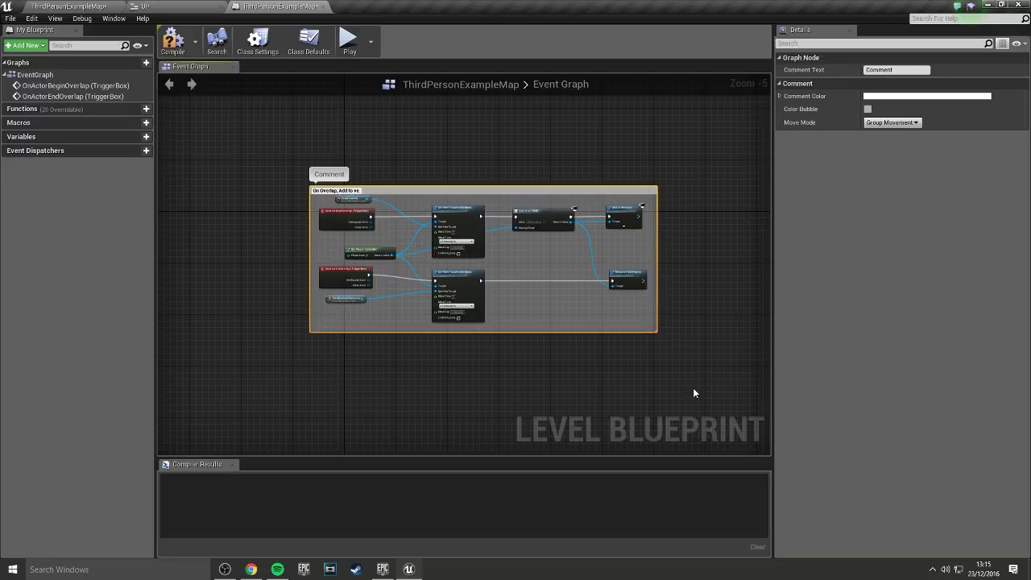
scroll(693, 393, up, 6)
scroll(637, 433, down, 2)
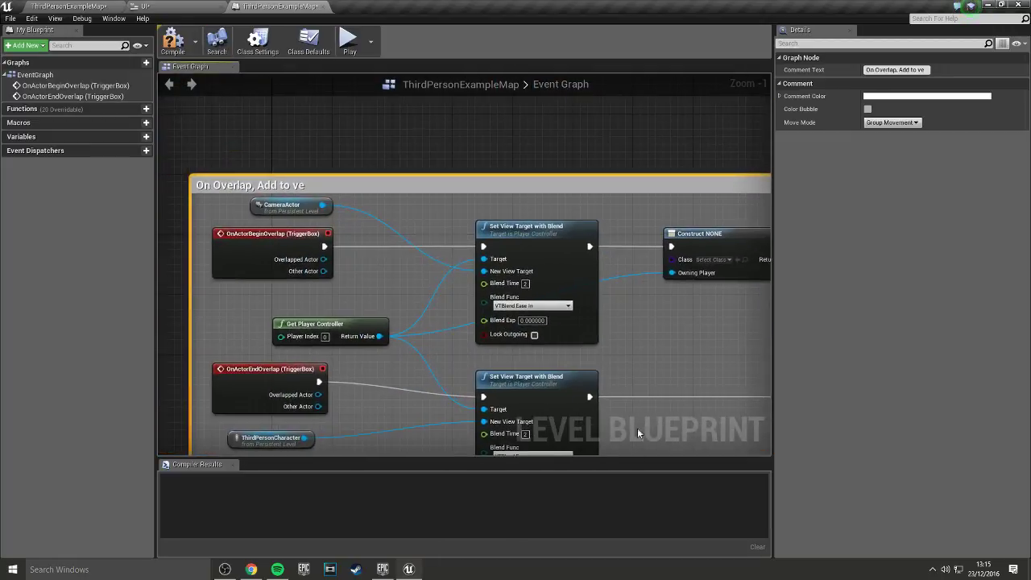
double_click(298, 188)
text(iewport/camera change : End Overlap, Change Back, remove UI)
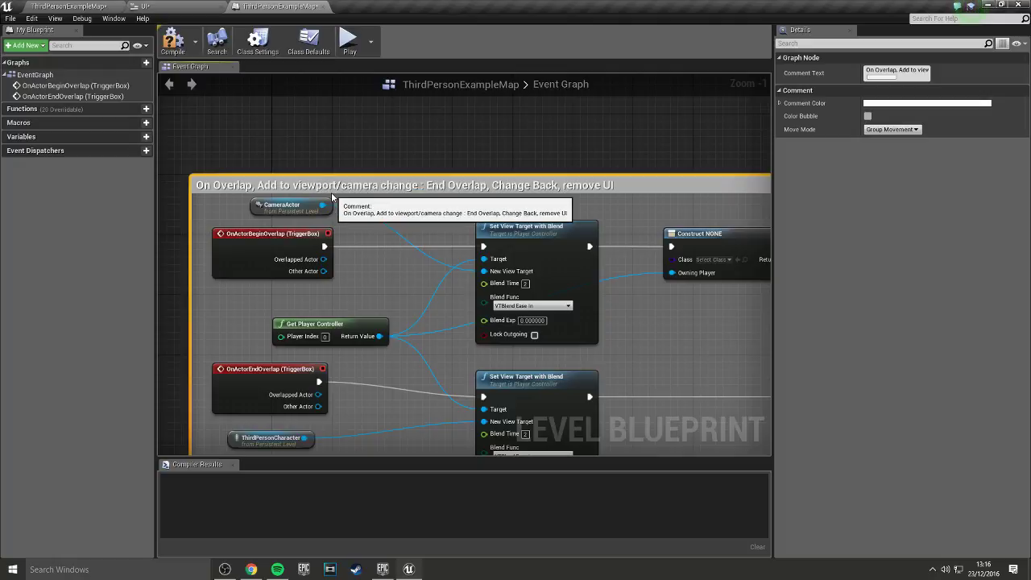
right_drag(515, 217, 444, 177)
scroll(444, 176, down, 1)
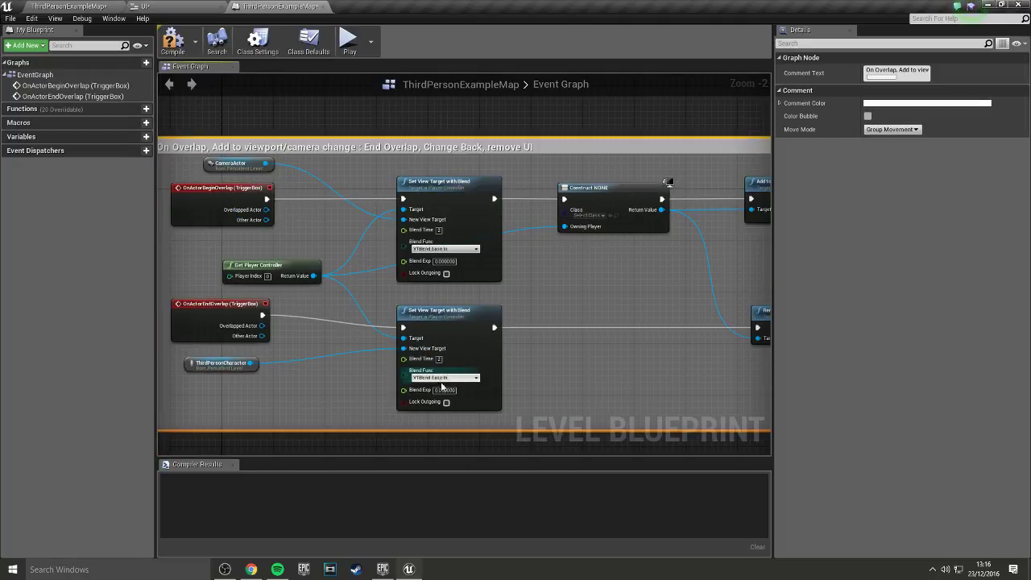
- Set the Create Widget class to UI and recompile the Level Blueprint to clear errors
right_drag(417, 404, 266, 396)
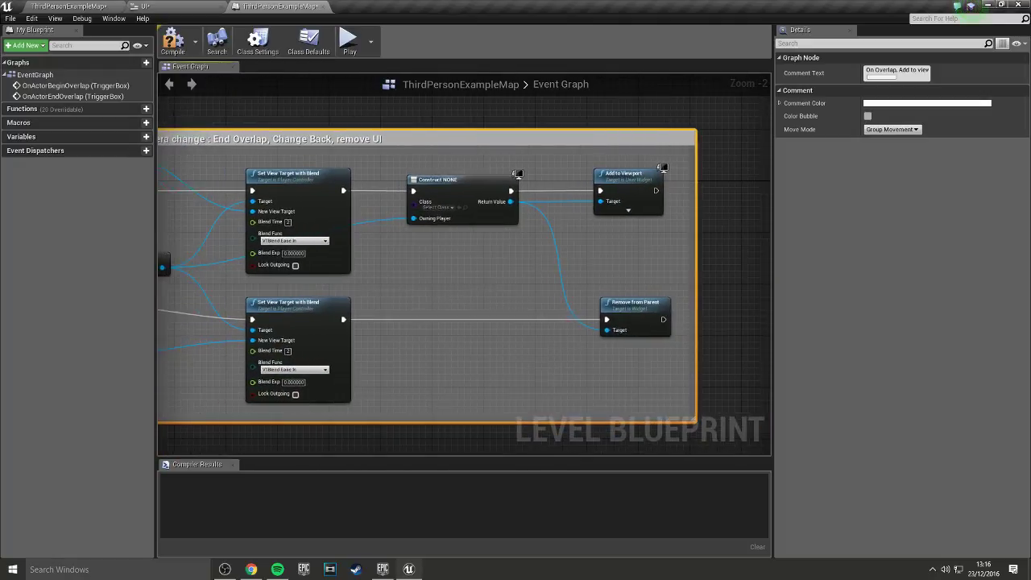
click(170, 41)
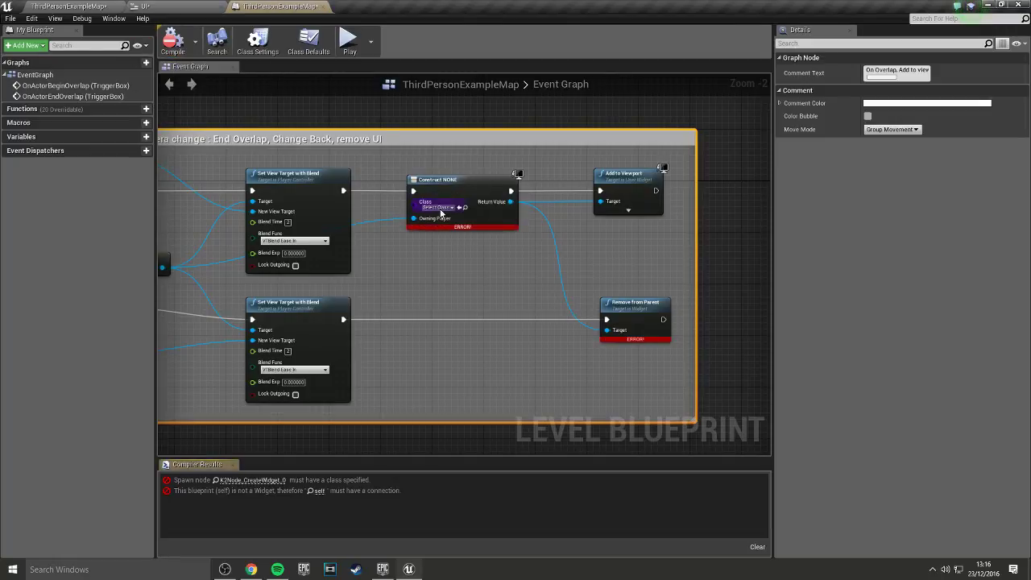
click(439, 207)
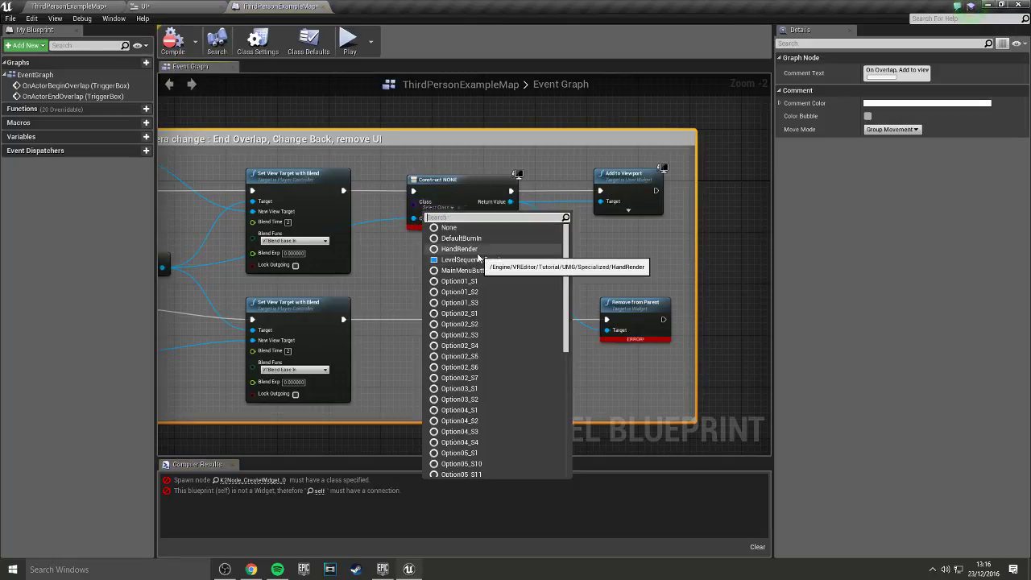
text(ui)
click(445, 240)
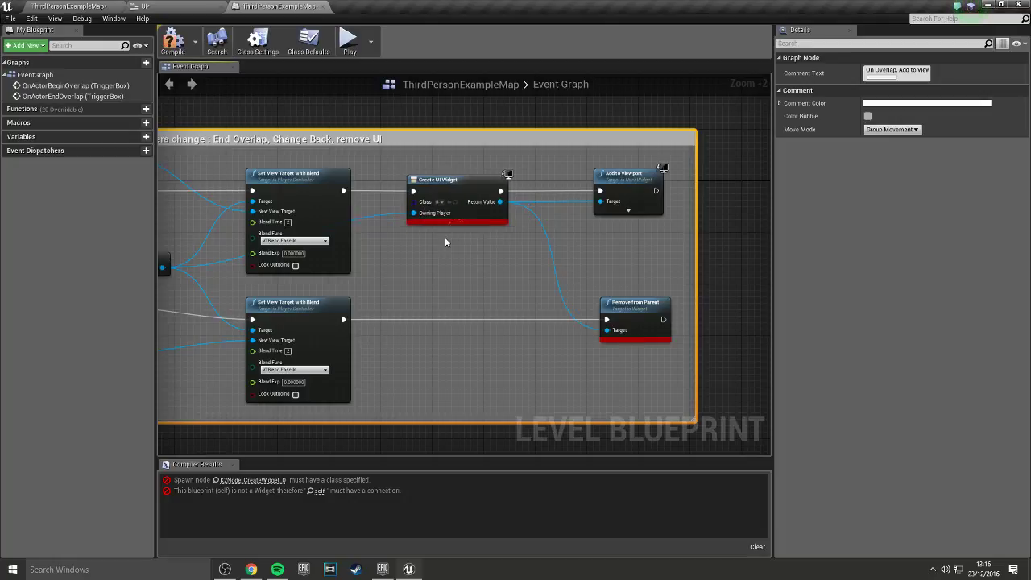
click(173, 36)
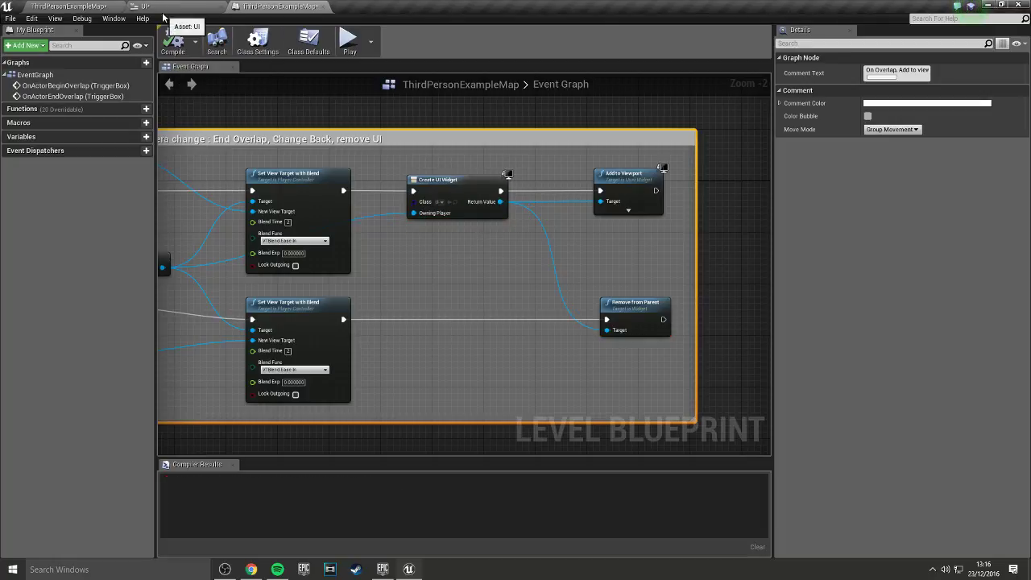
- Play-test the level, moving the character with W, A and S, then stop and return to the UI widget
click(97, 5)
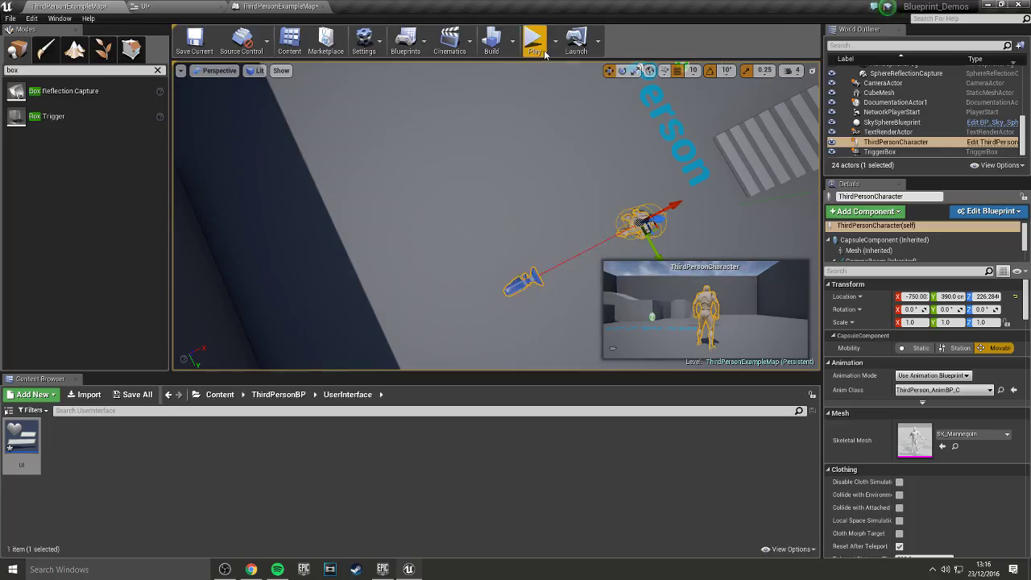
click(525, 48)
key(w)
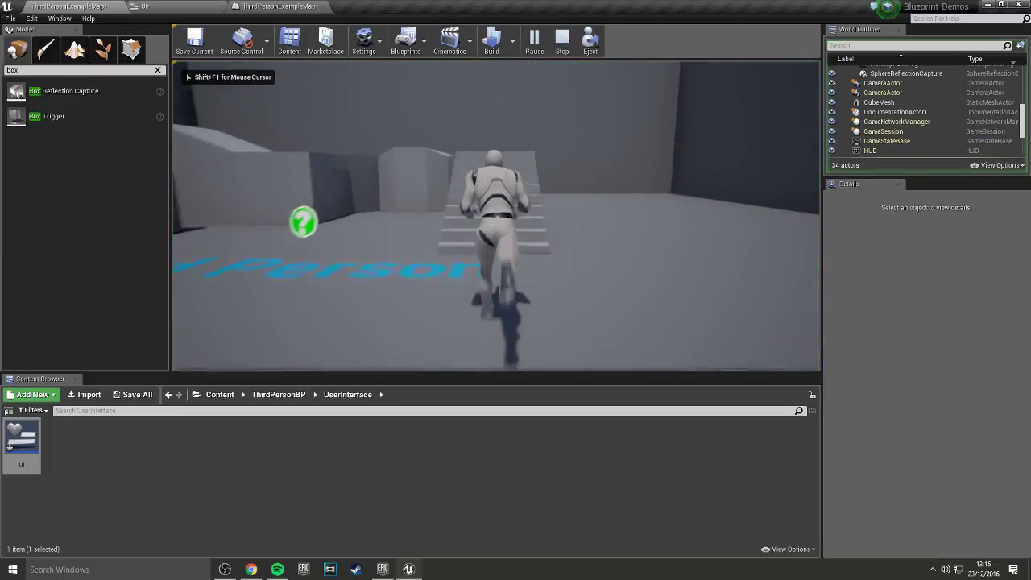
key(a)
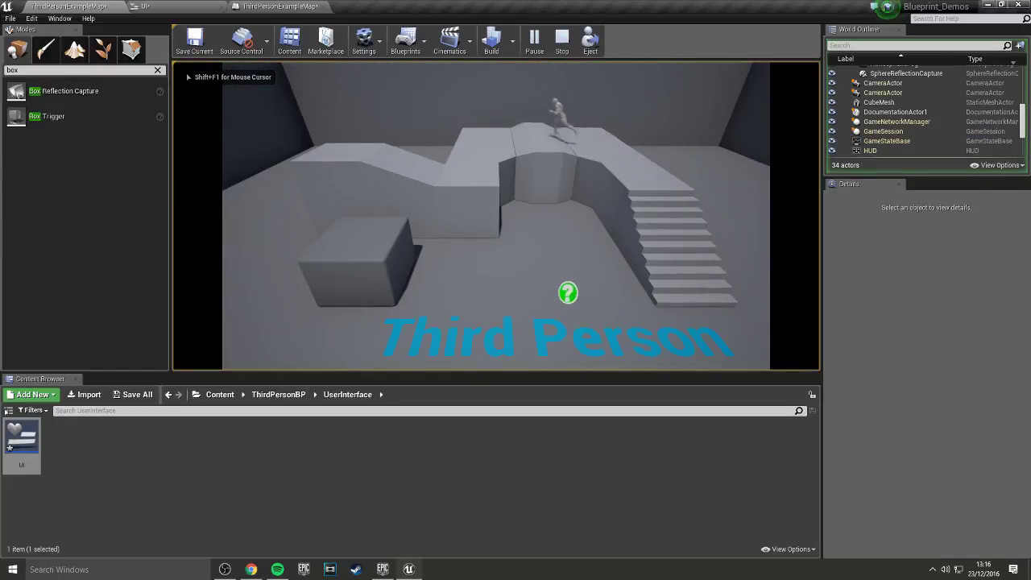
key(s)
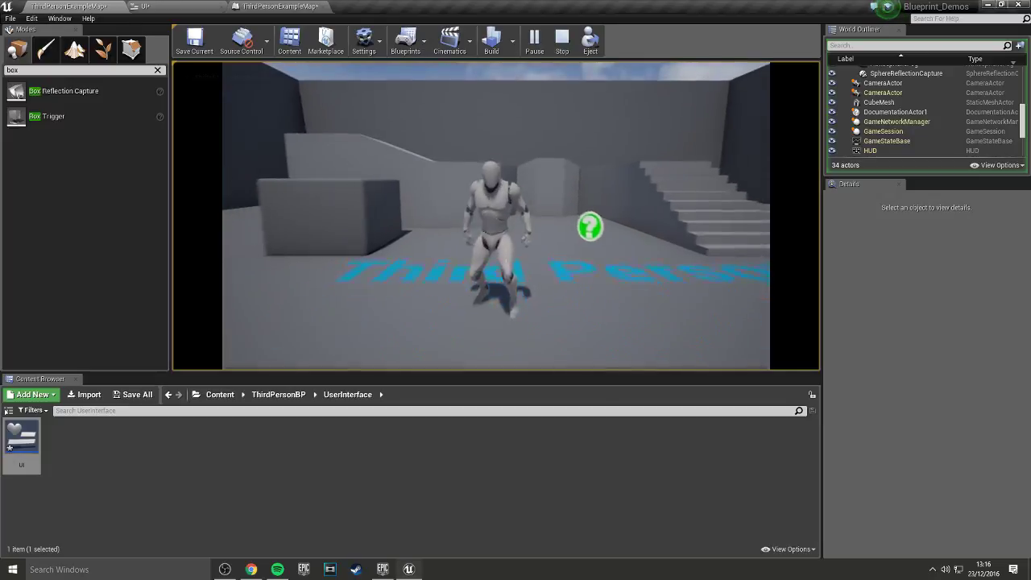
key(Escape)
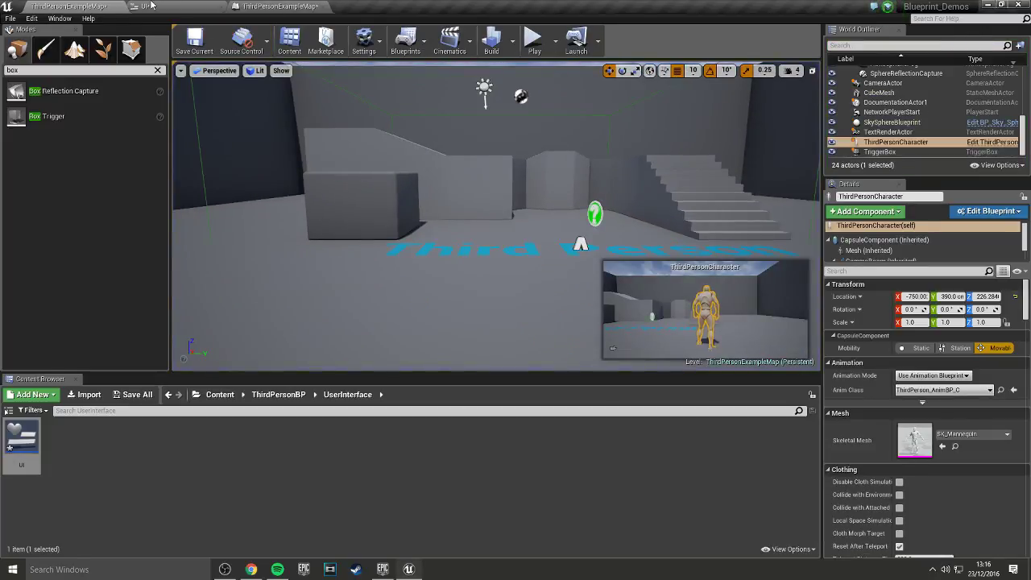
click(150, 5)
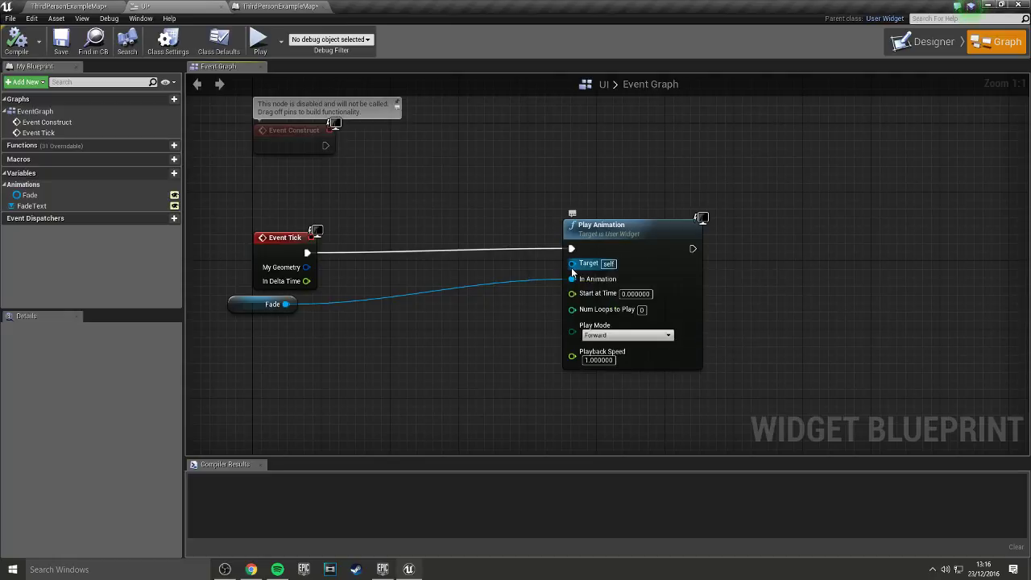
- Add a Create Widget node after Event Tick and wire its output into Play Animation's Target
mouse_move(571, 263)
mouse_down()
mouse_move(527, 262)
mouse_move(392, 207)
mouse_up()
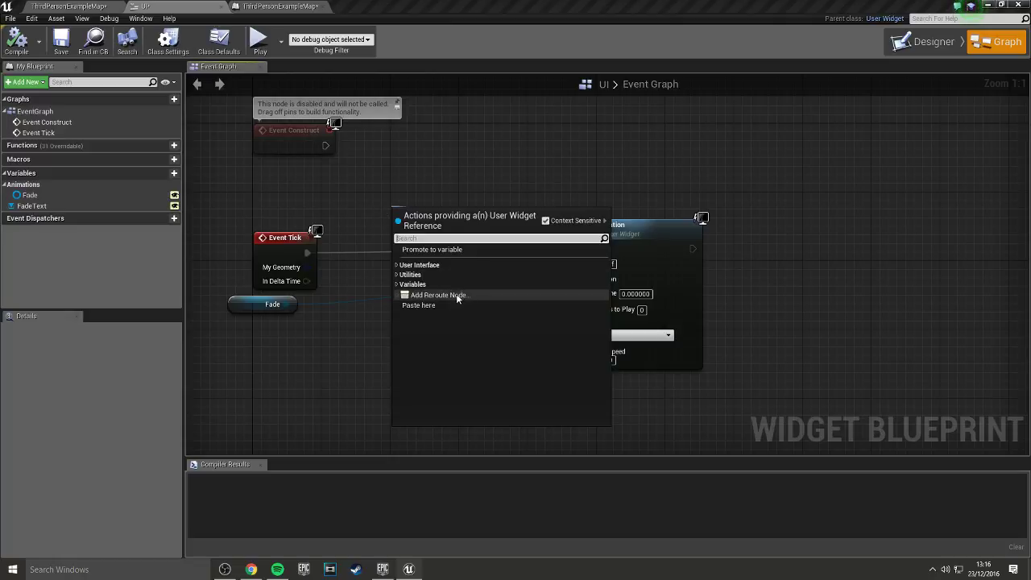
click(396, 265)
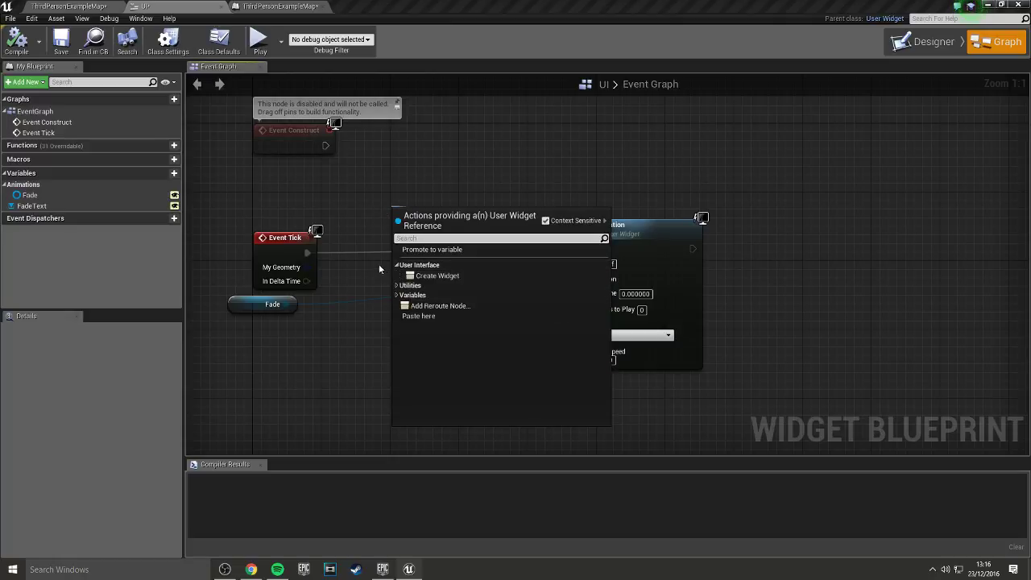
click(298, 213)
right_drag(276, 254, 368, 260)
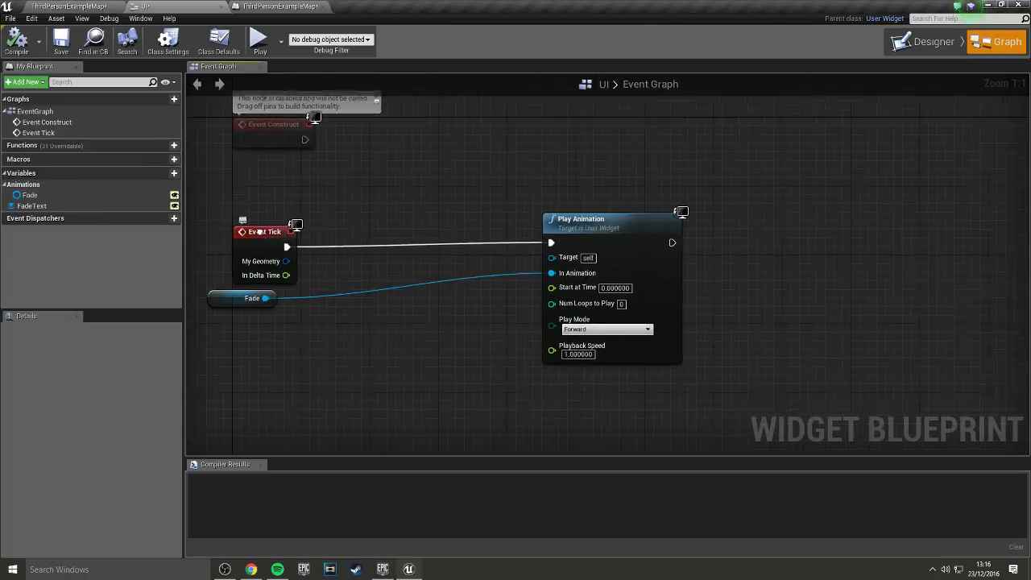
mouse_move(368, 260)
mouse_down()
mouse_move(280, 228)
mouse_move(391, 244)
mouse_up()
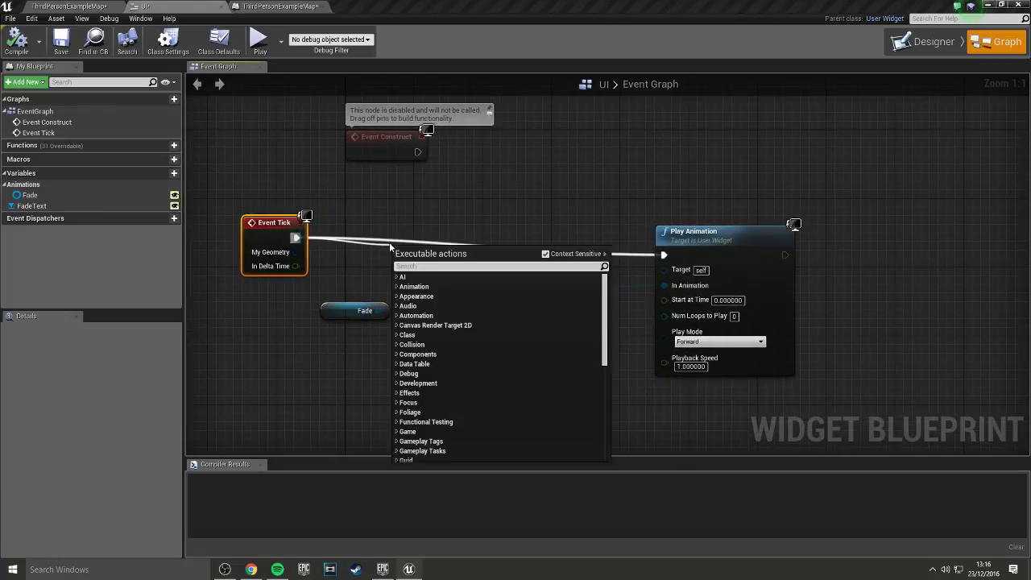
text(create widget)
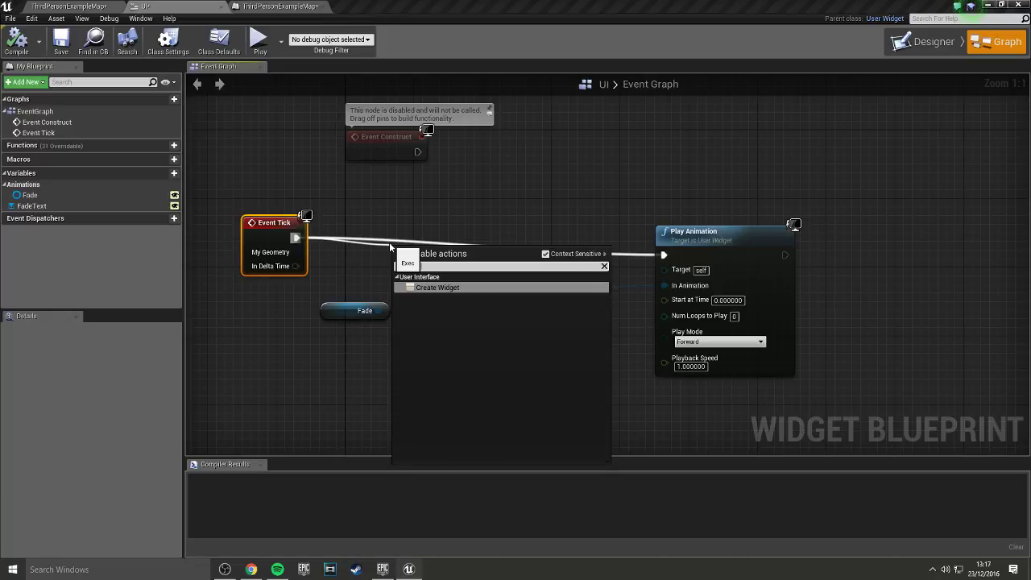
key(Return)
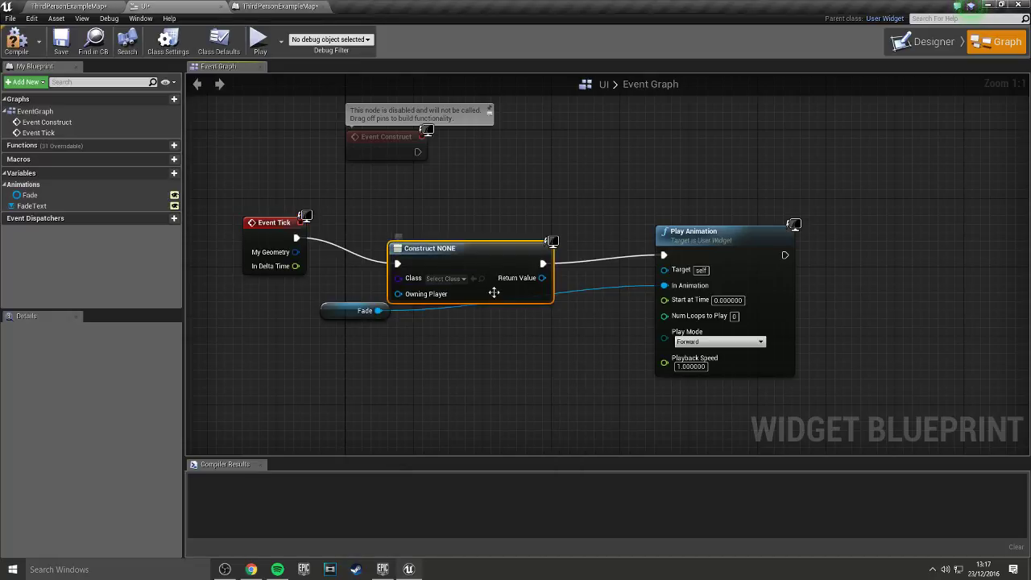
drag(542, 278, 663, 270)
drag(514, 259, 505, 247)
- Set the new Create Widget node's class to UI
click(455, 269)
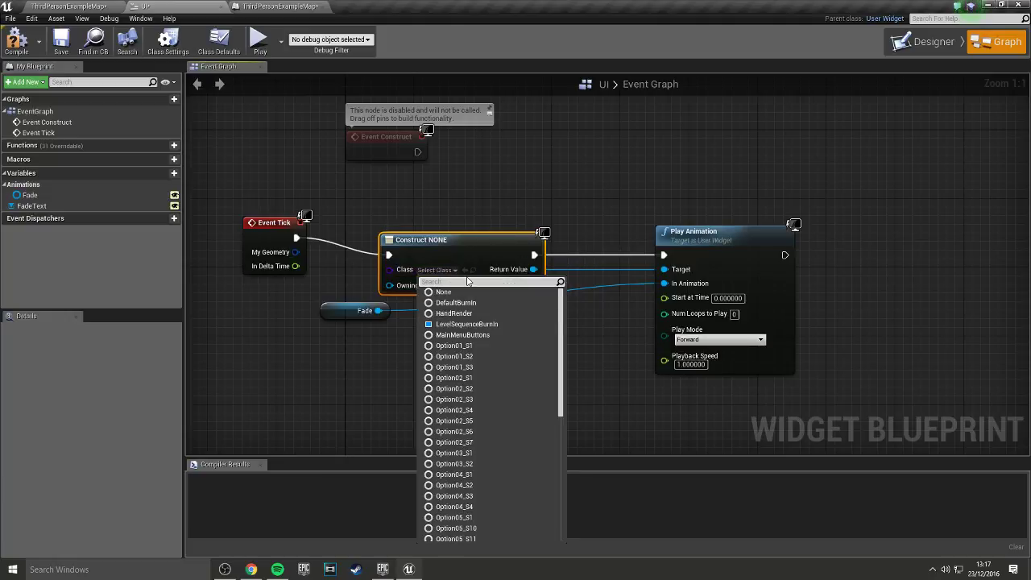
text(ui)
key(BackSpace)
key(BackSpace)
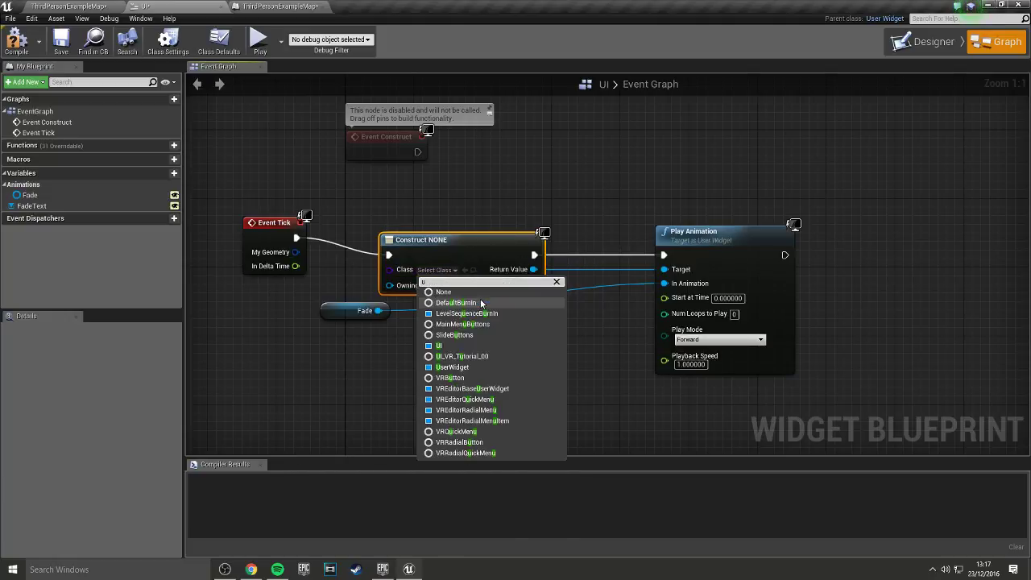
text(i)
click(463, 291)
- Feed Get Player Controller into Owning Player, tidy the nodes, and compile the widget blueprint
drag(362, 310, 449, 362)
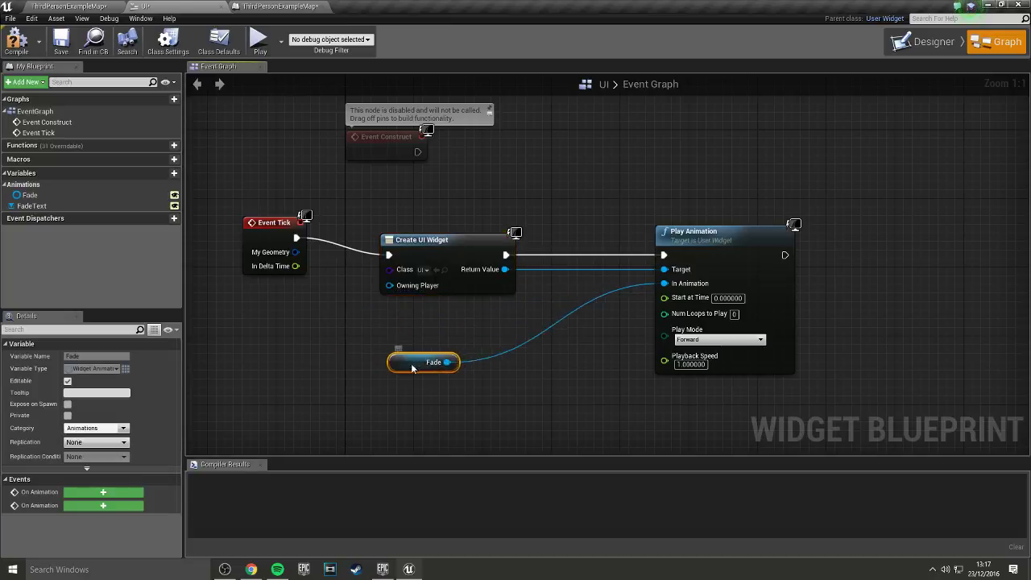
drag(389, 285, 327, 346)
text(get player controller)
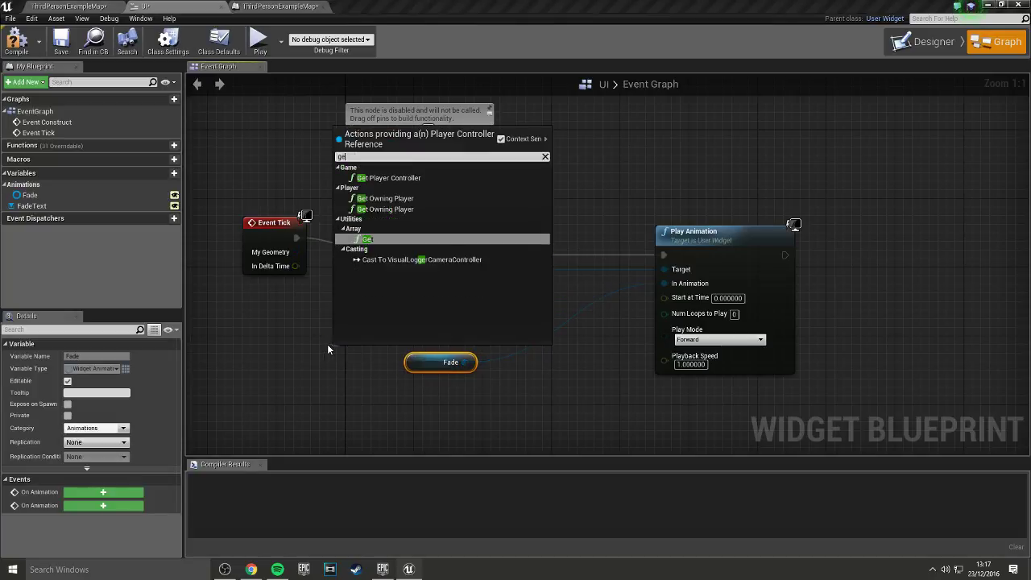
key(Return)
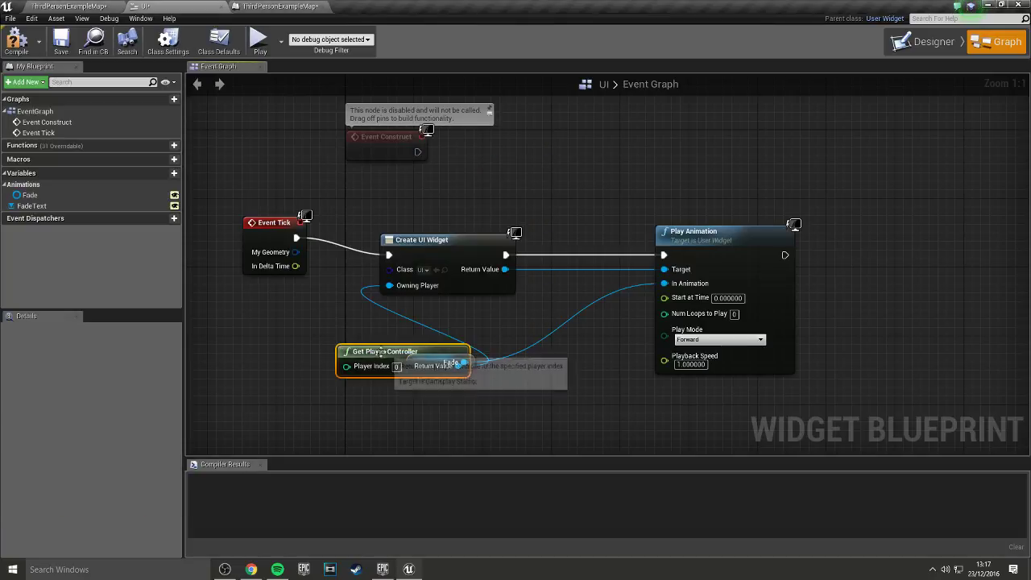
drag(388, 350, 238, 326)
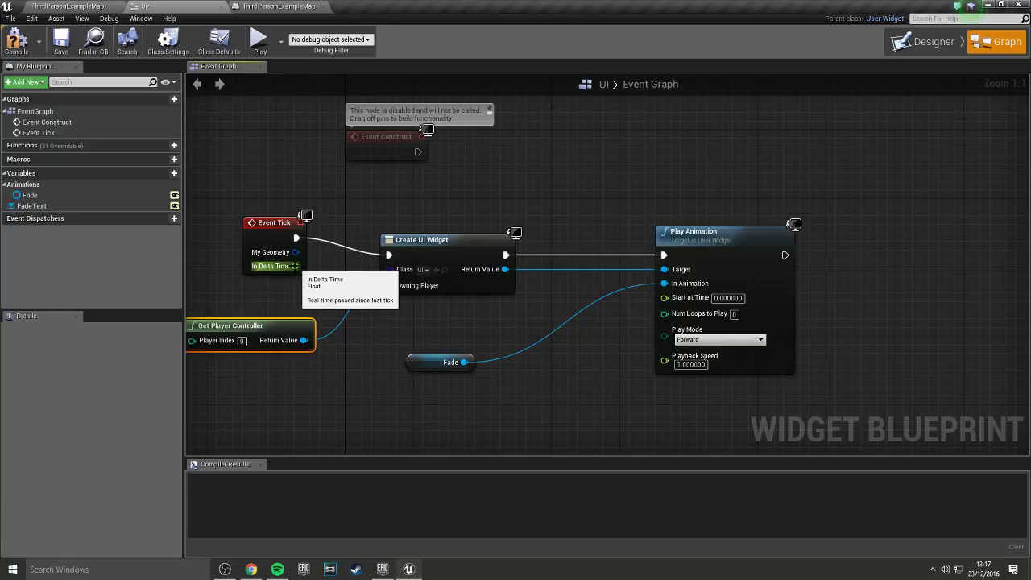
drag(281, 231, 280, 249)
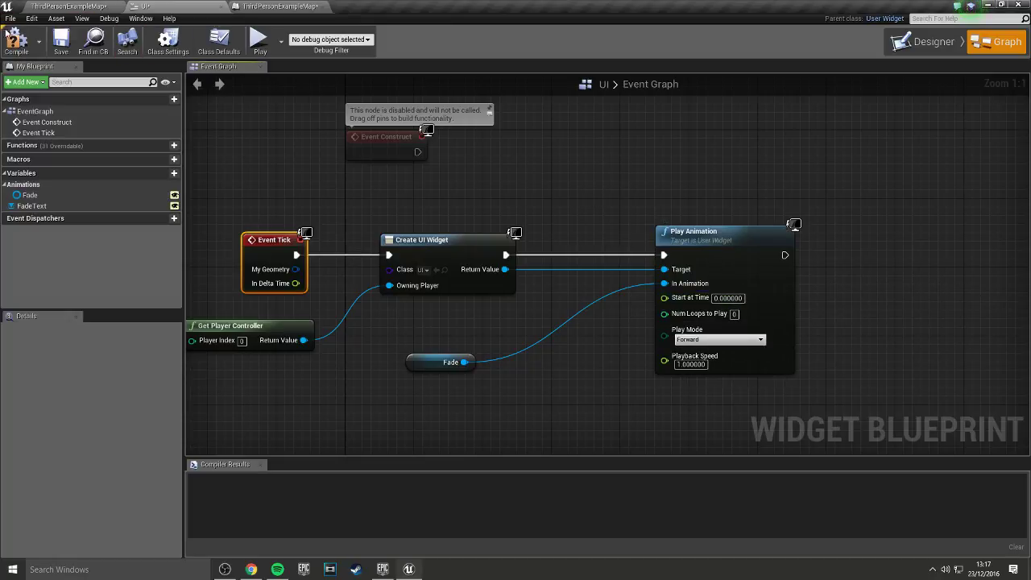
click(10, 35)
- Check the Fade animation in the designer and try a FadeText getter as In Animation
click(922, 42)
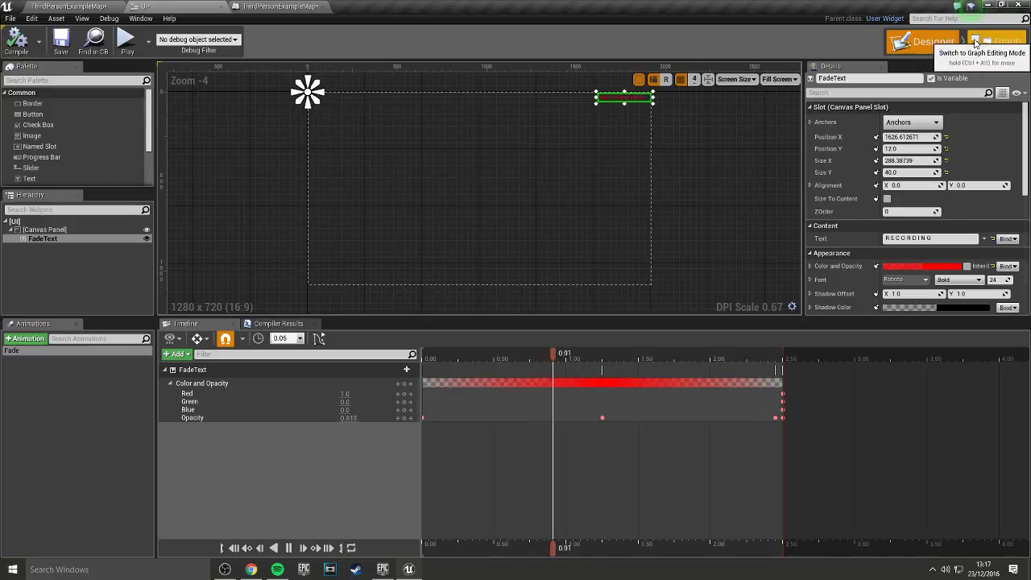
click(976, 44)
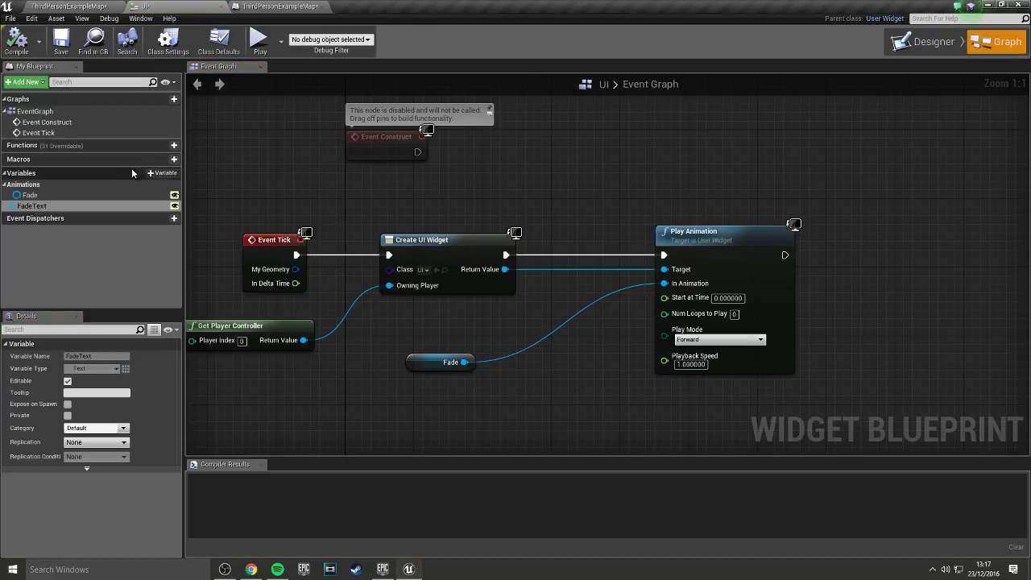
drag(32, 205, 357, 398)
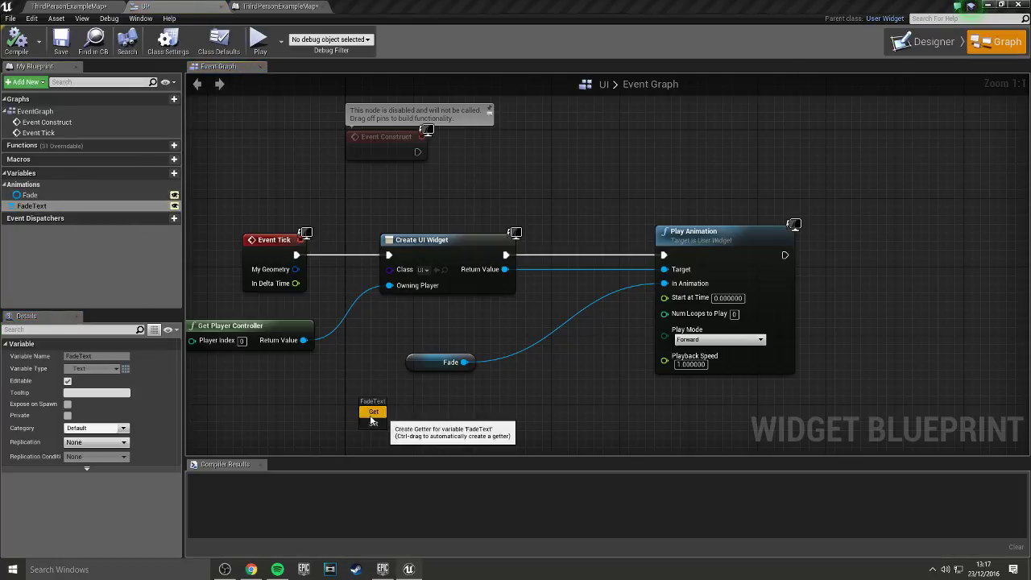
click(373, 411)
mouse_move(420, 405)
mouse_down()
mouse_move(675, 285)
mouse_move(499, 385)
mouse_up()
click(277, 6)
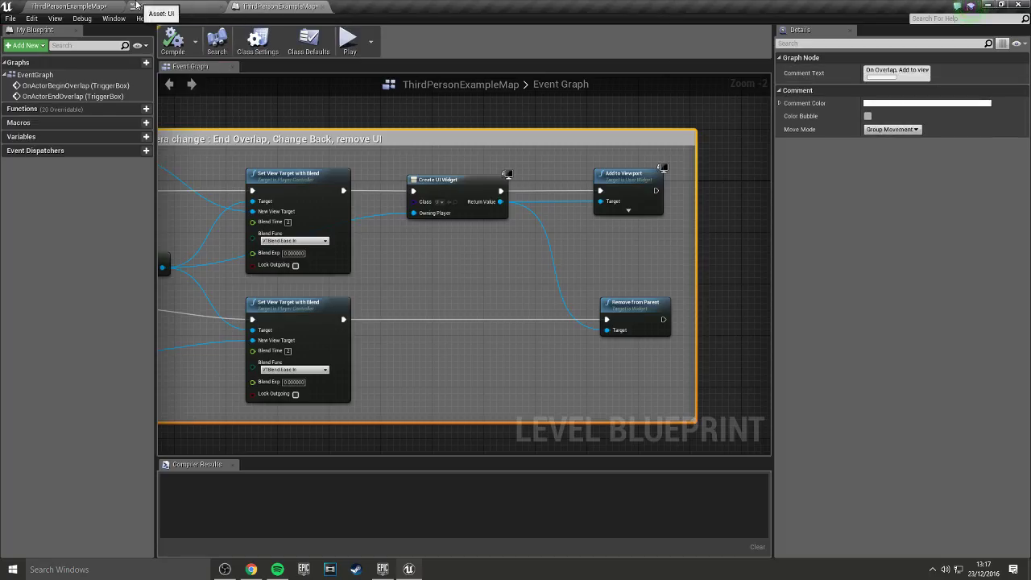
click(194, 8)
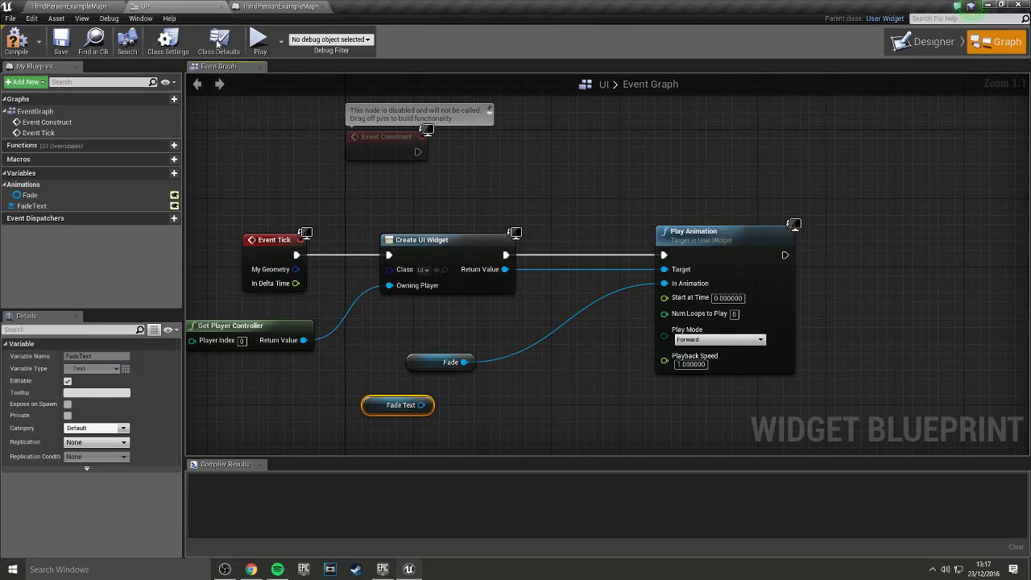
- Replace the old Fade node with a new Fade getter wired into In Animation; delete the unused FadeText node
click(431, 361)
key(Delete)
mouse_move(420, 405)
mouse_down()
mouse_move(733, 330)
mouse_move(669, 290)
mouse_up()
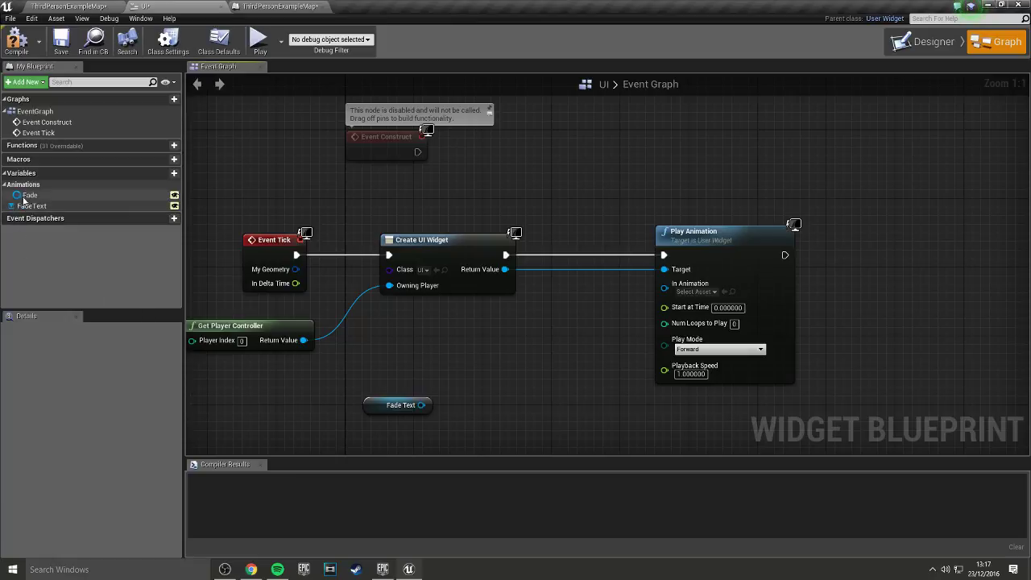
mouse_move(30, 195)
mouse_down()
mouse_move(459, 322)
mouse_move(664, 283)
mouse_up()
click(465, 329)
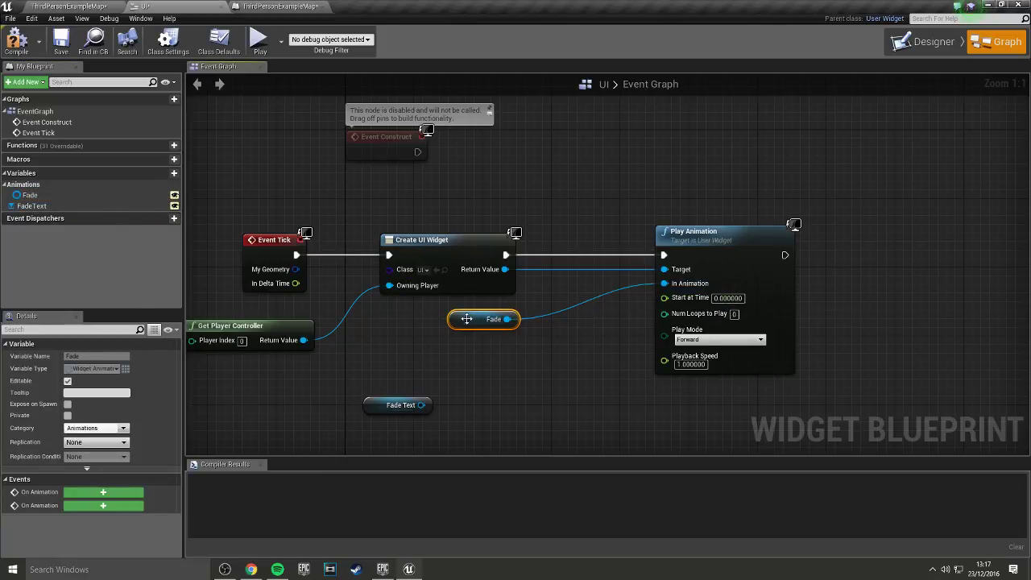
right_drag(536, 392, 496, 372)
click(489, 375)
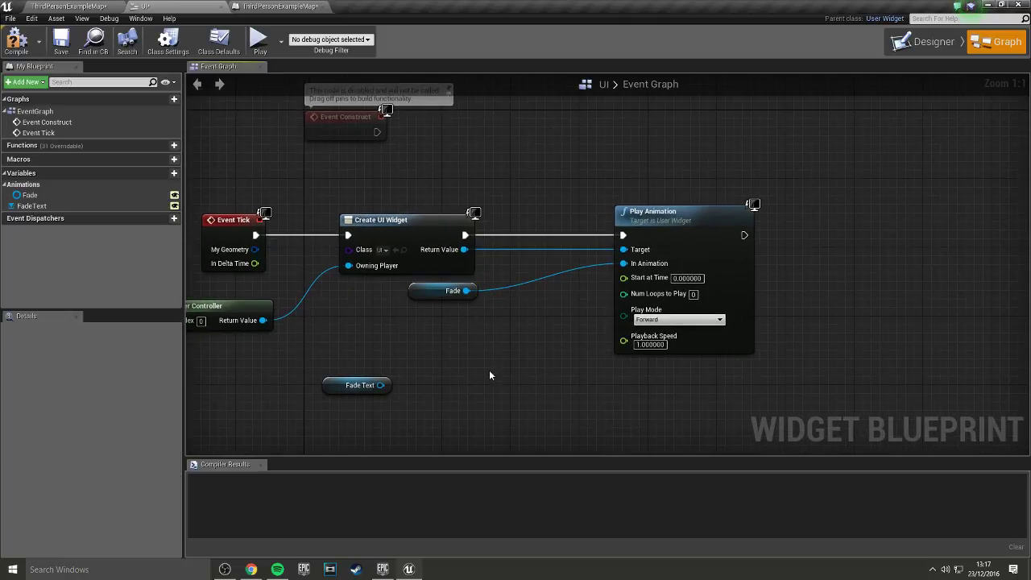
click(332, 385)
key(Delete)
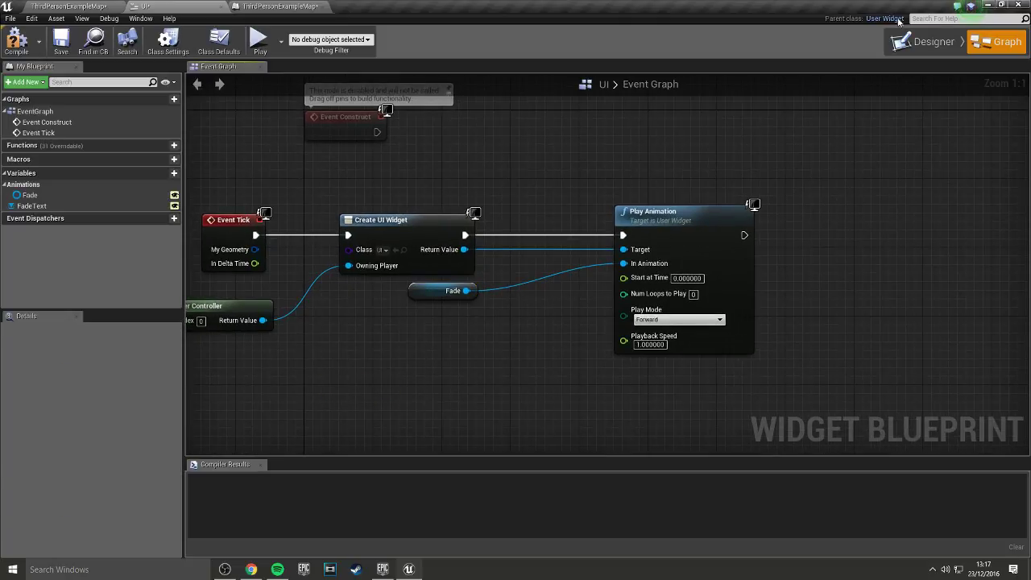
- Add a second text block reading 'UI Present' and move it to the canvas's top-left corner
click(923, 41)
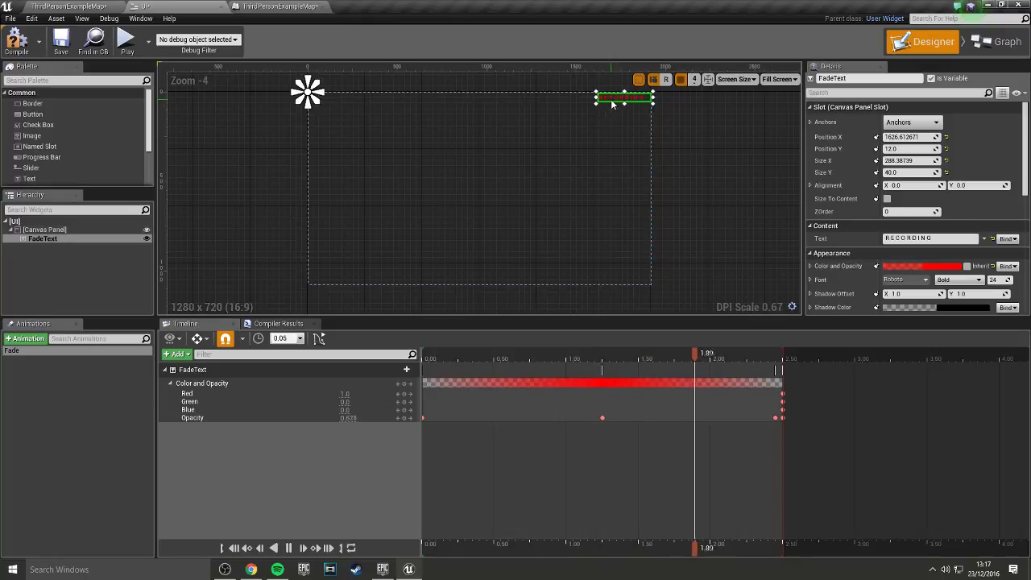
drag(29, 178, 598, 141)
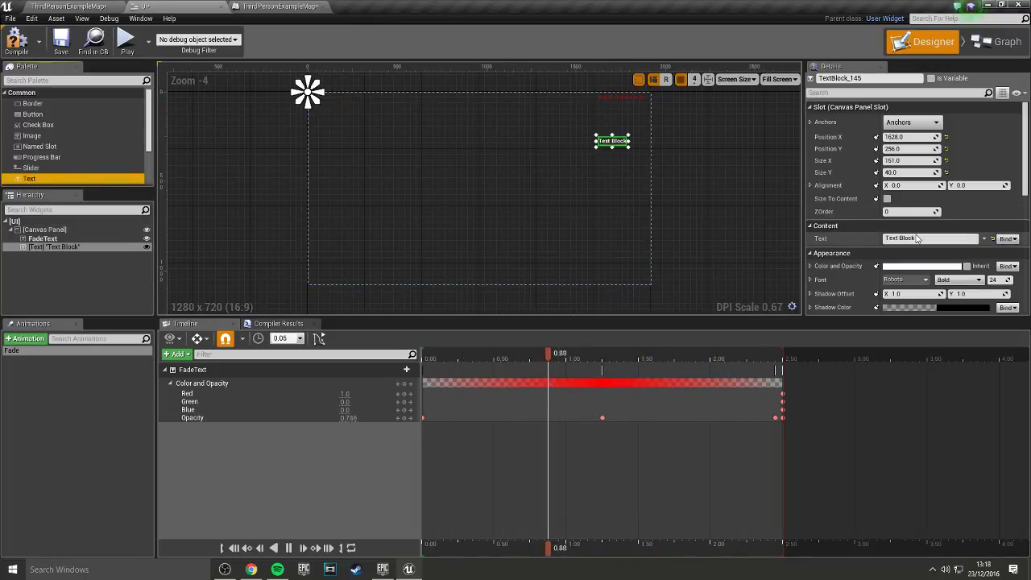
click(916, 253)
click(916, 238)
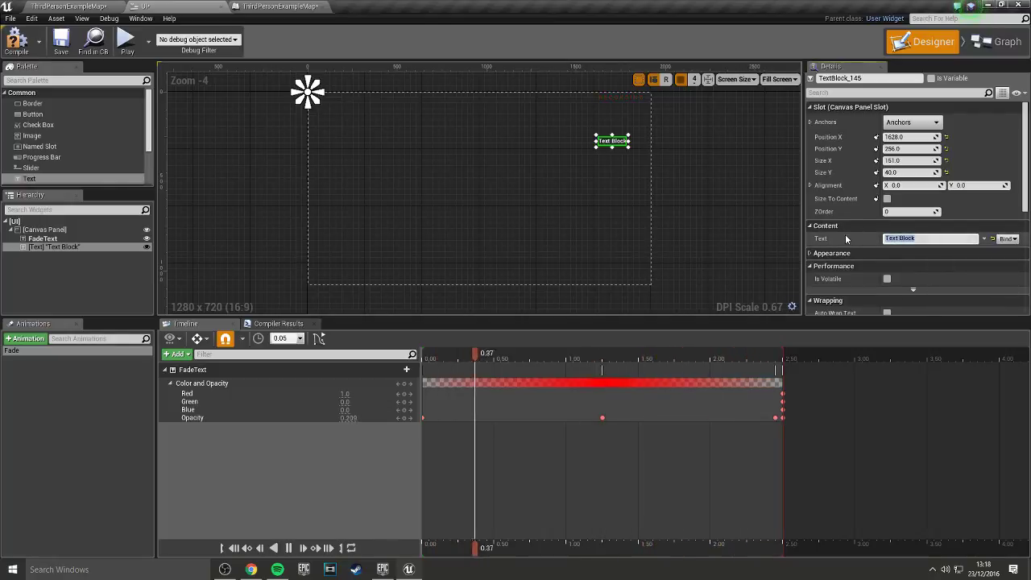
text(UI Present)
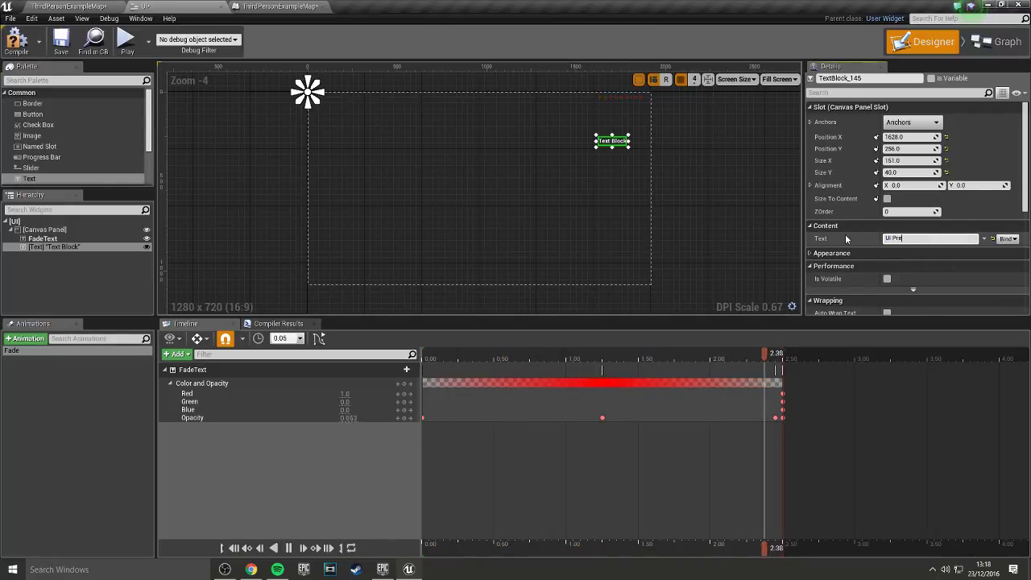
key(Return)
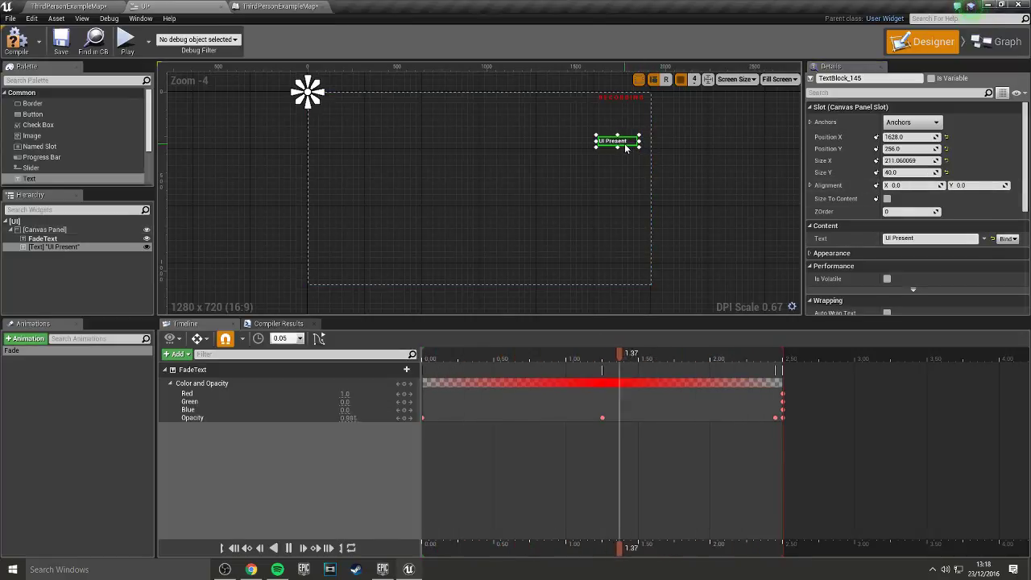
mouse_move(624, 144)
mouse_down()
mouse_move(334, 106)
mouse_move(341, 102)
mouse_up()
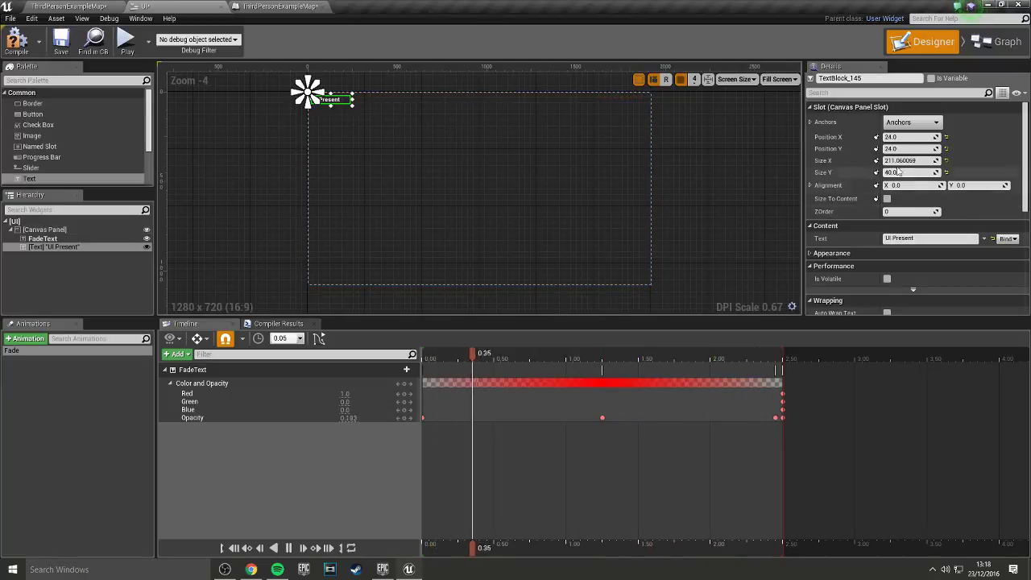
- Anchor the FadeText RECORDING widget to the top-right anchor preset
click(892, 121)
click(830, 143)
click(616, 100)
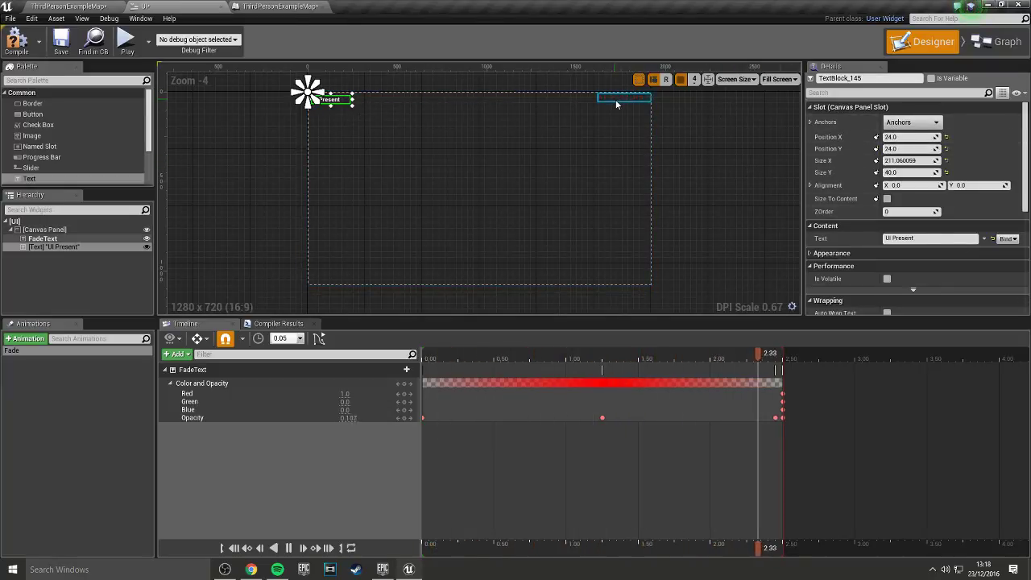
click(910, 121)
click(972, 151)
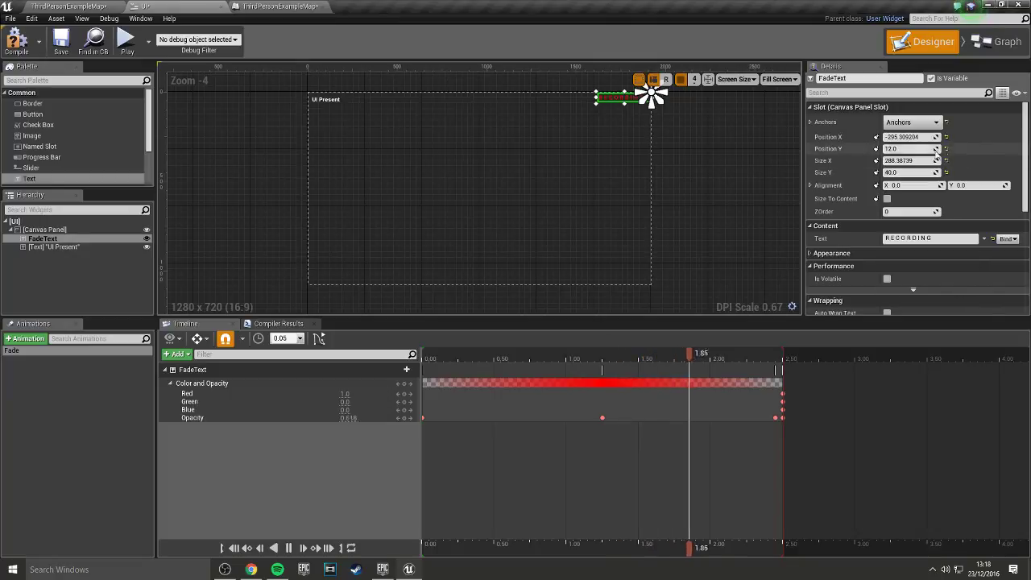
click(717, 173)
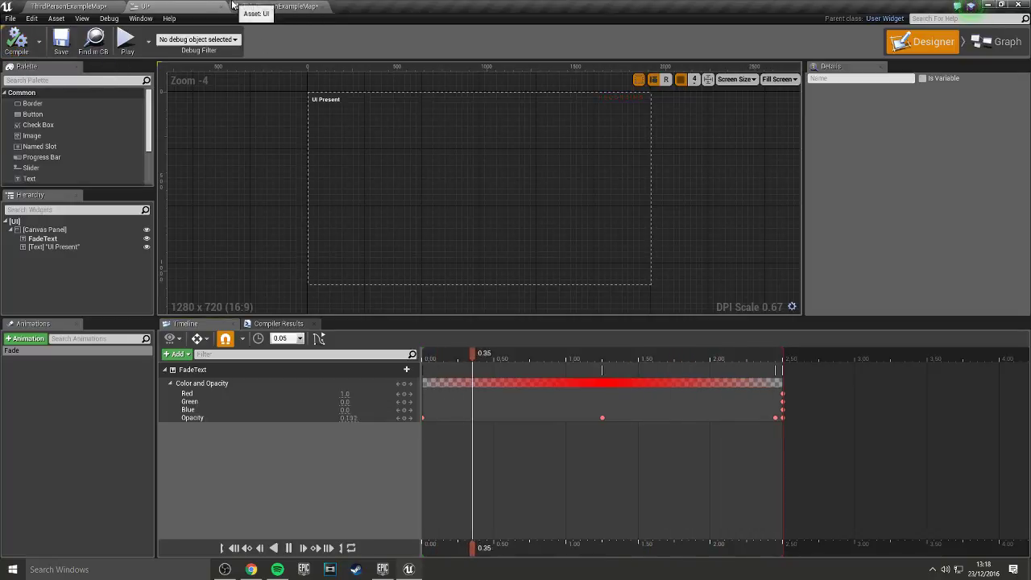
- Review the Level Blueprint's Add to Viewport node and the UI widget's event graph, then return to the level editor
click(233, 6)
scroll(538, 207, up, 2)
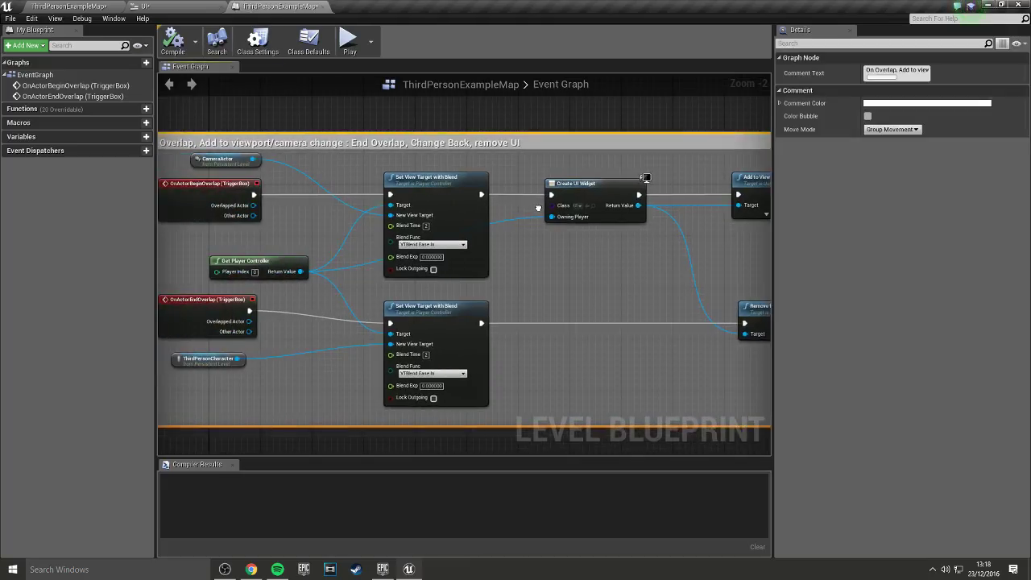
right_drag(539, 212, 475, 202)
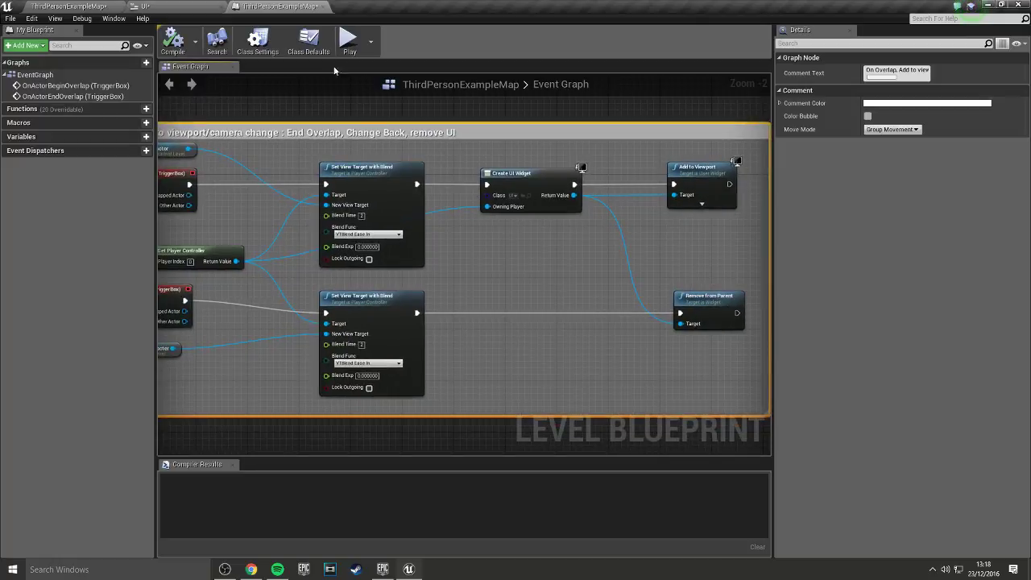
click(177, 6)
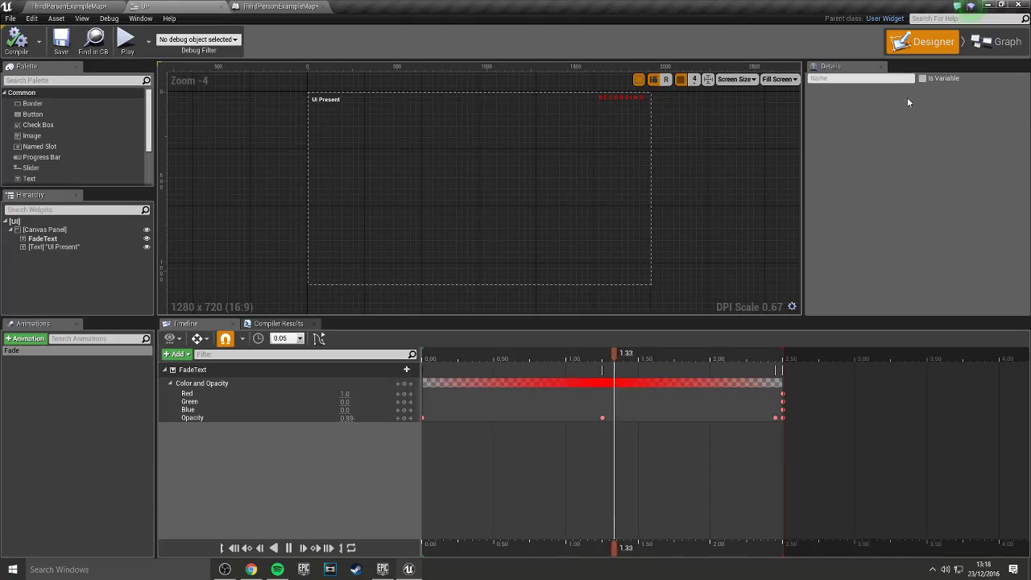
click(998, 42)
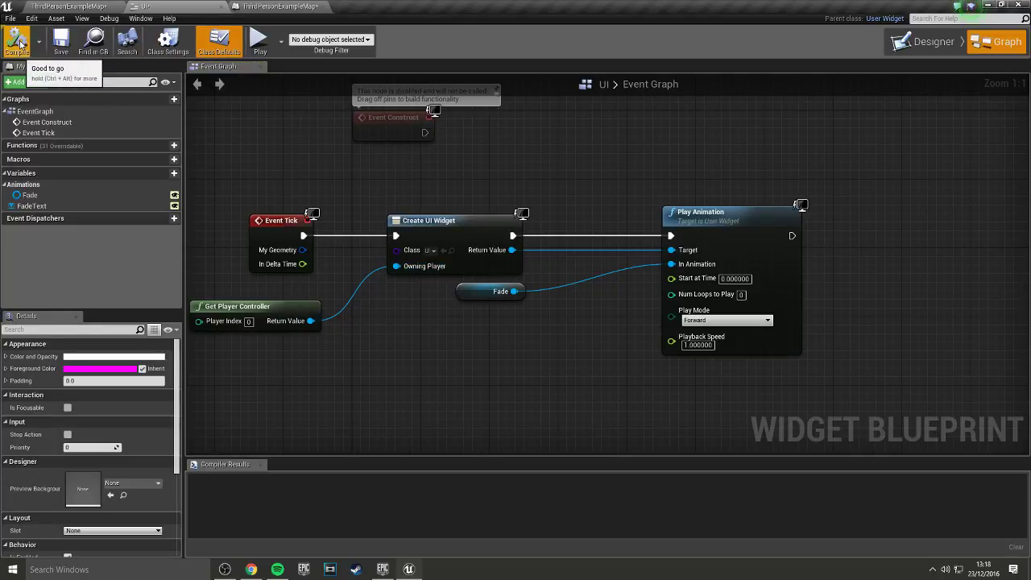
click(71, 6)
- Play the level and run the character into the trigger to see the overhead RECORDING view, then stop
click(530, 40)
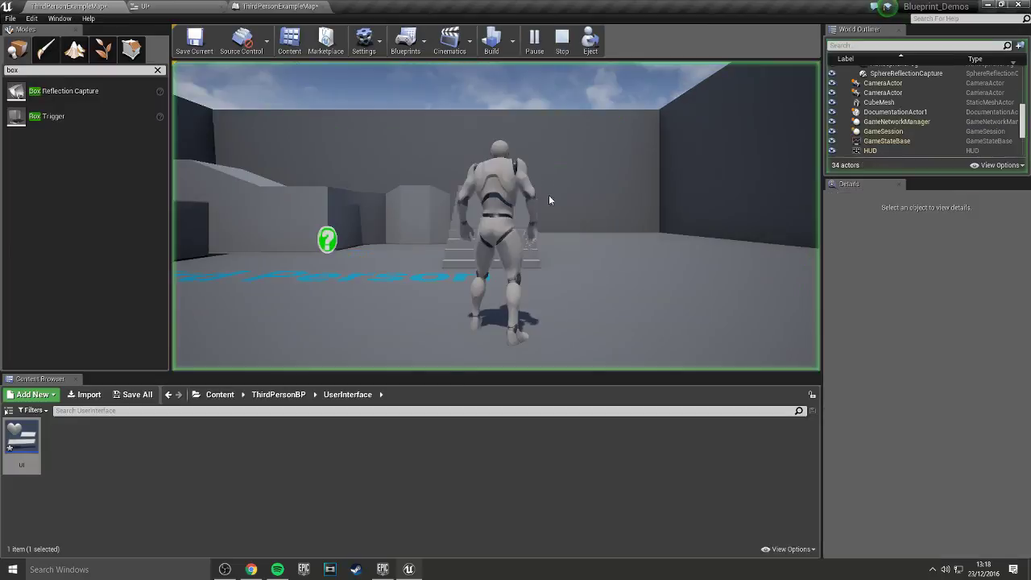
key(w)
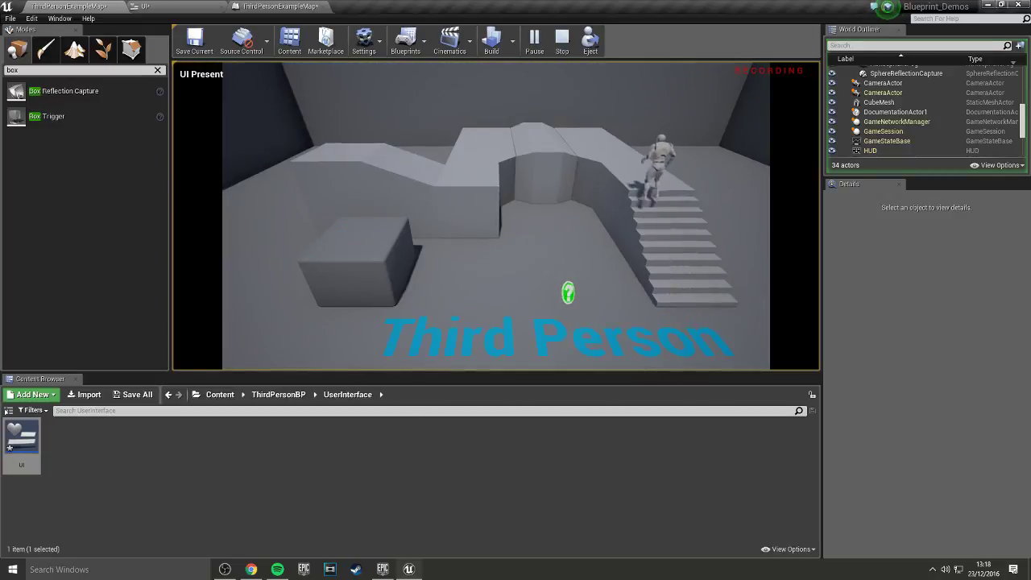
key(Escape)
scroll(483, 217, down, 2)
- Expand the CameraActor's Post Process Settings in Details and start a new play session
scroll(491, 216, down, 2)
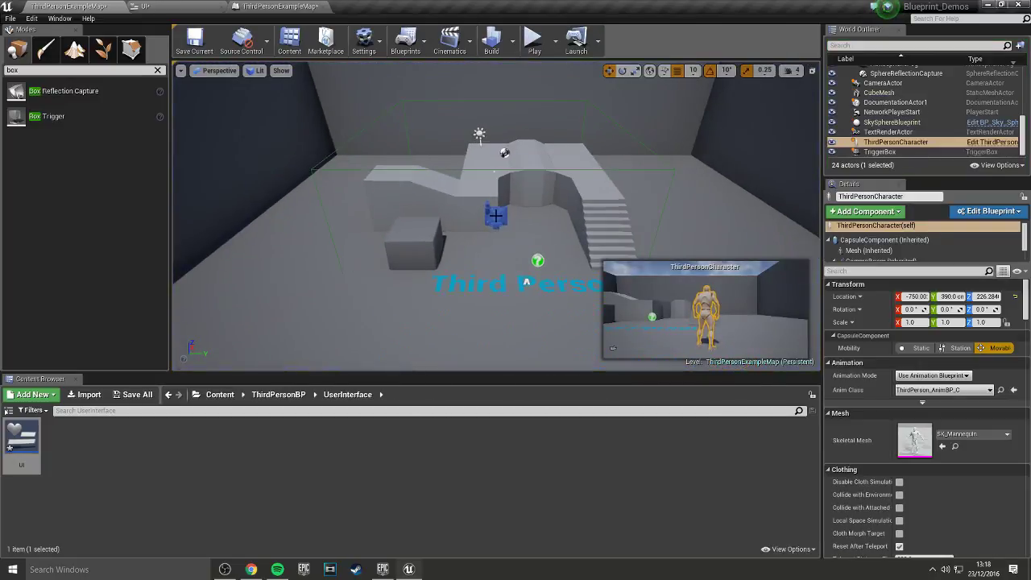
scroll(863, 418, down, 3)
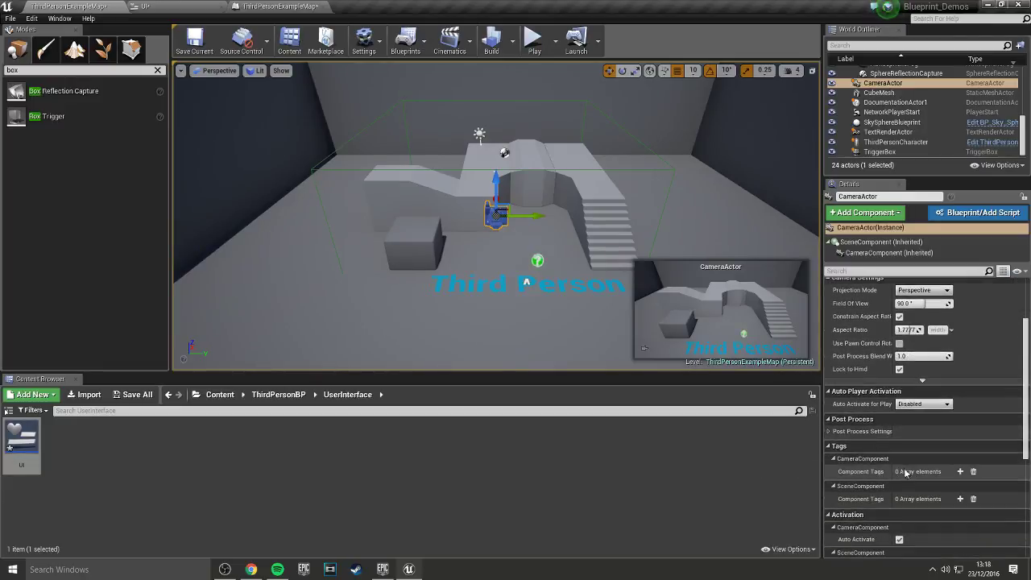
scroll(894, 383, down, 1)
scroll(856, 393, down, 2)
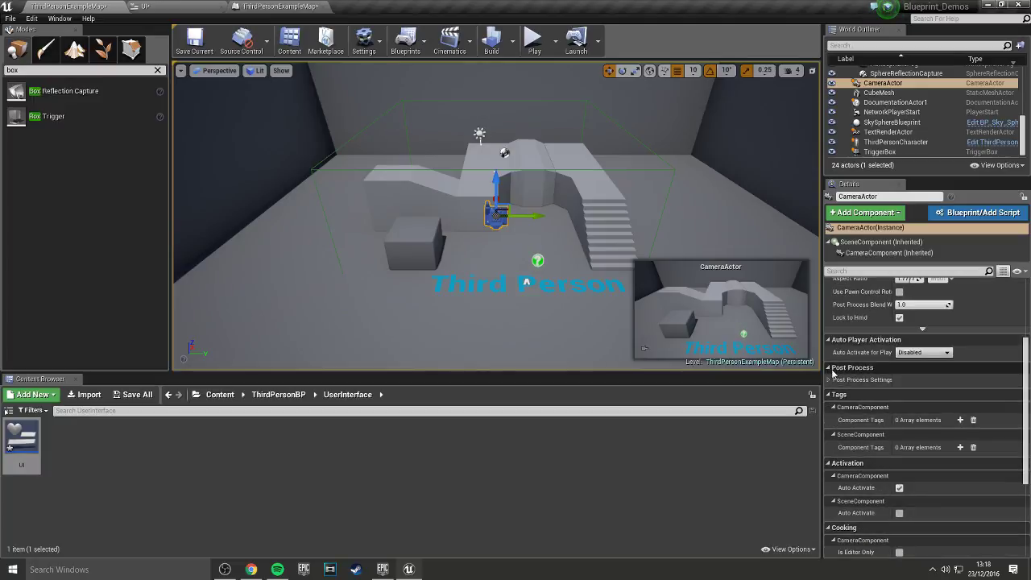
click(831, 380)
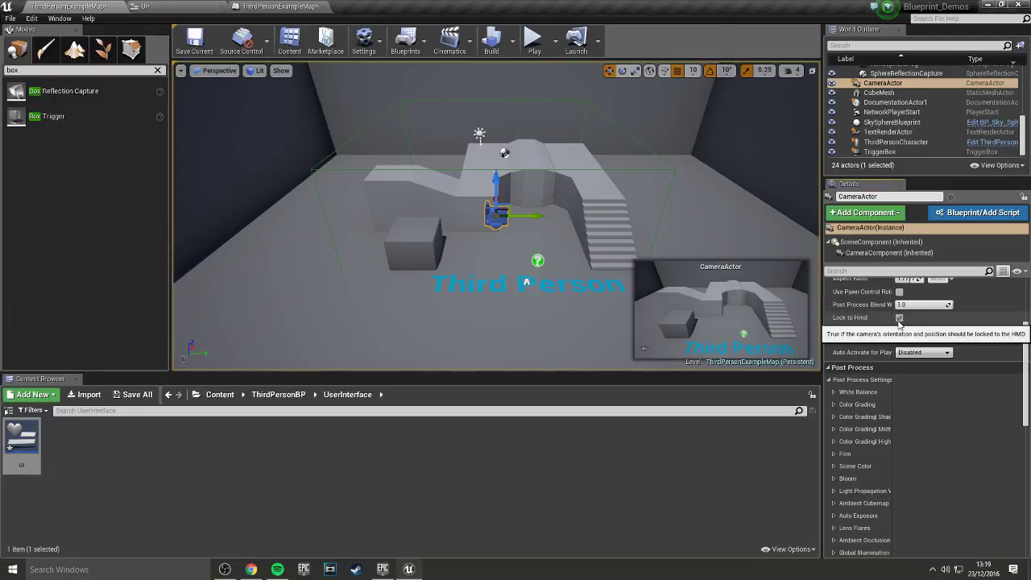
scroll(899, 322, up, 2)
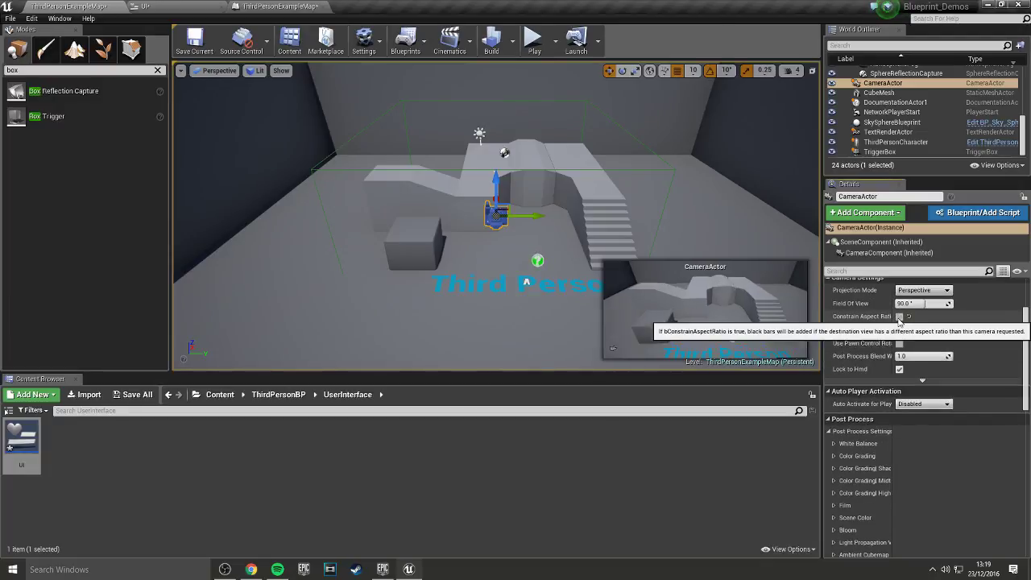
click(533, 38)
- Stop the play session and bring up the Level Blueprint's event graph
key(w)
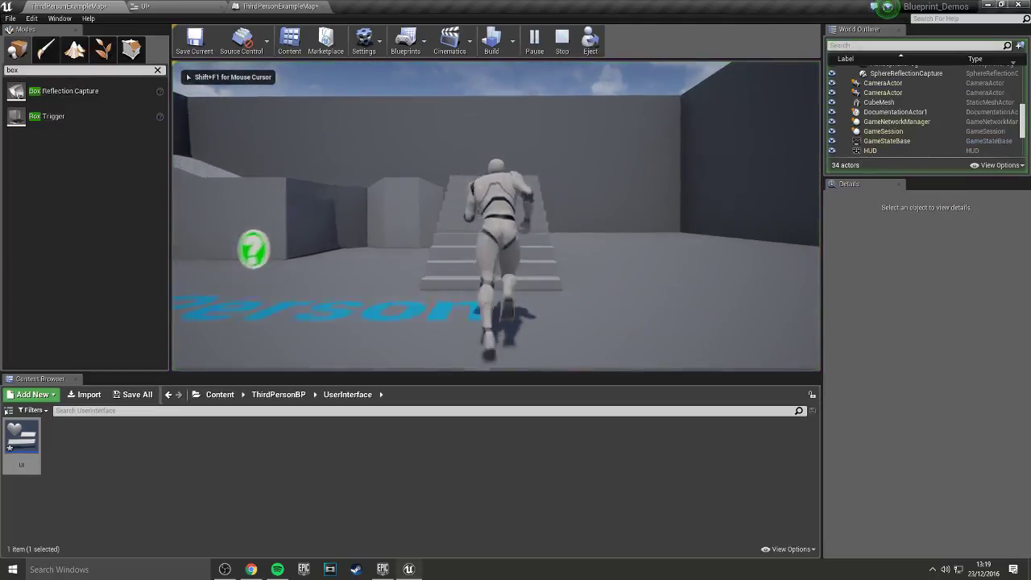
key(Escape)
click(144, 6)
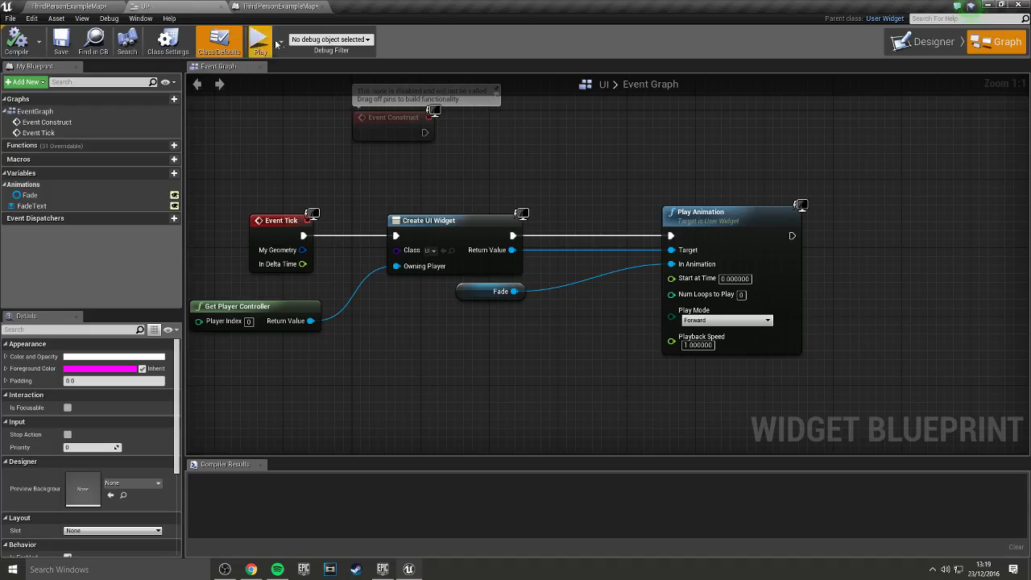
click(281, 6)
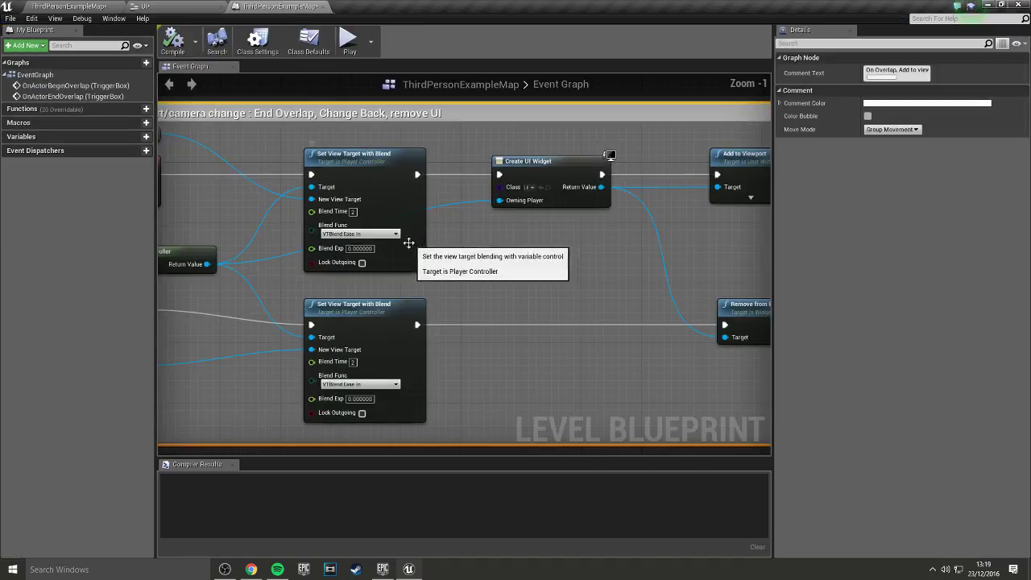
scroll(431, 236, up, 1)
scroll(422, 223, up, 1)
- Set both Set View Target with Blend nodes' Blend Func to VTBlend Cubic and play-test again
click(435, 245)
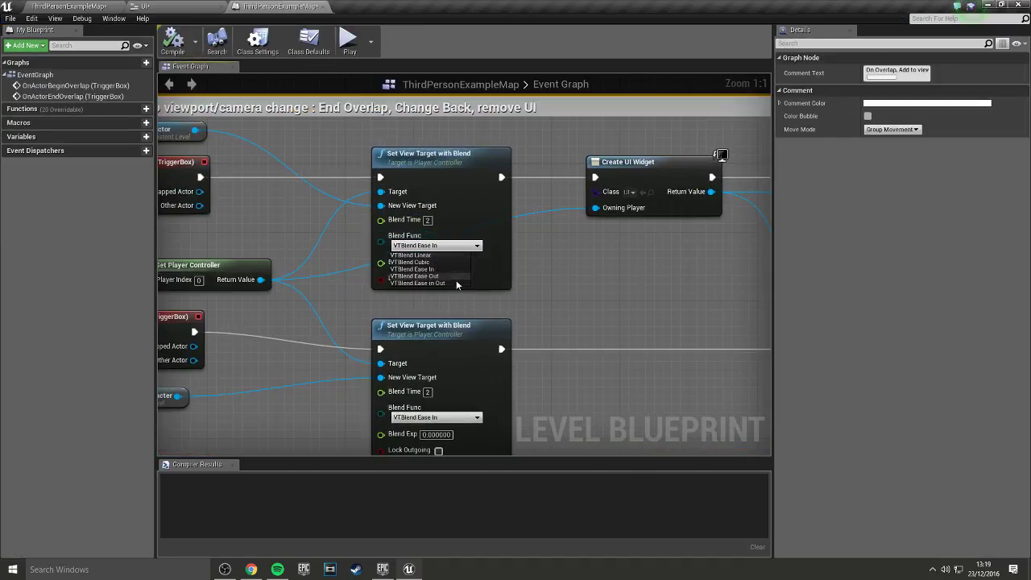
click(450, 306)
right_drag(448, 302, 431, 238)
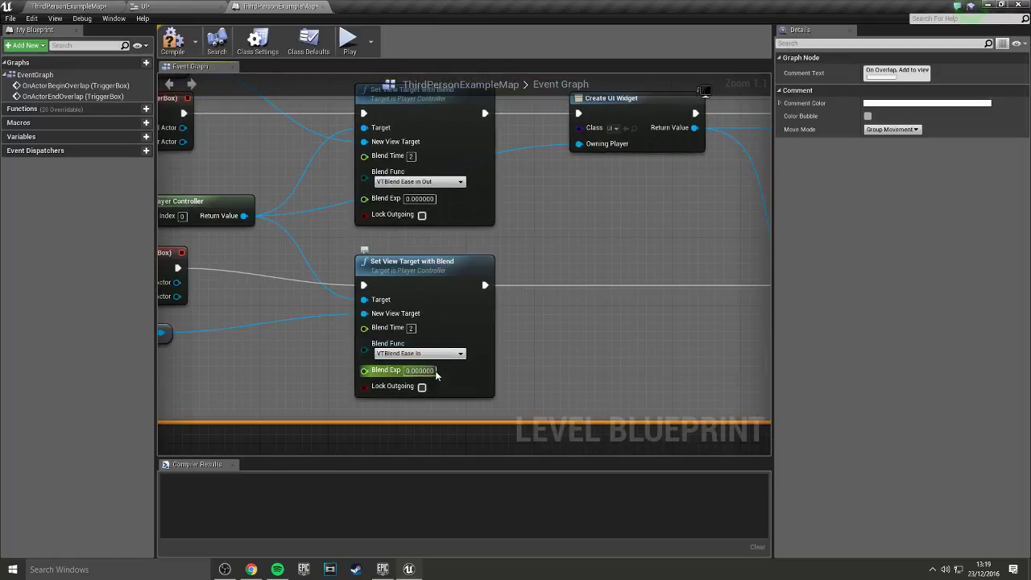
click(419, 353)
click(433, 370)
click(419, 181)
click(423, 202)
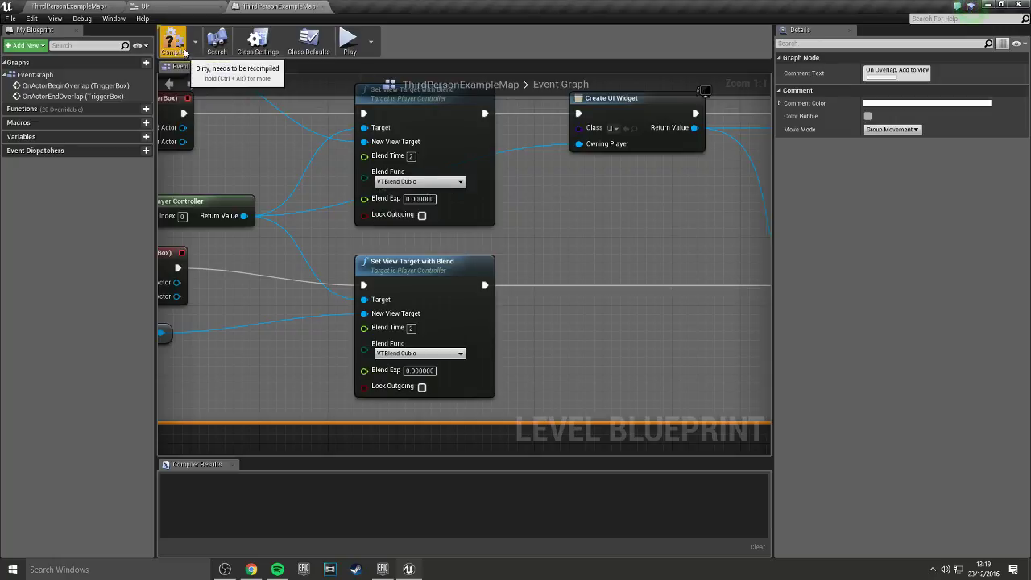
click(71, 6)
click(533, 39)
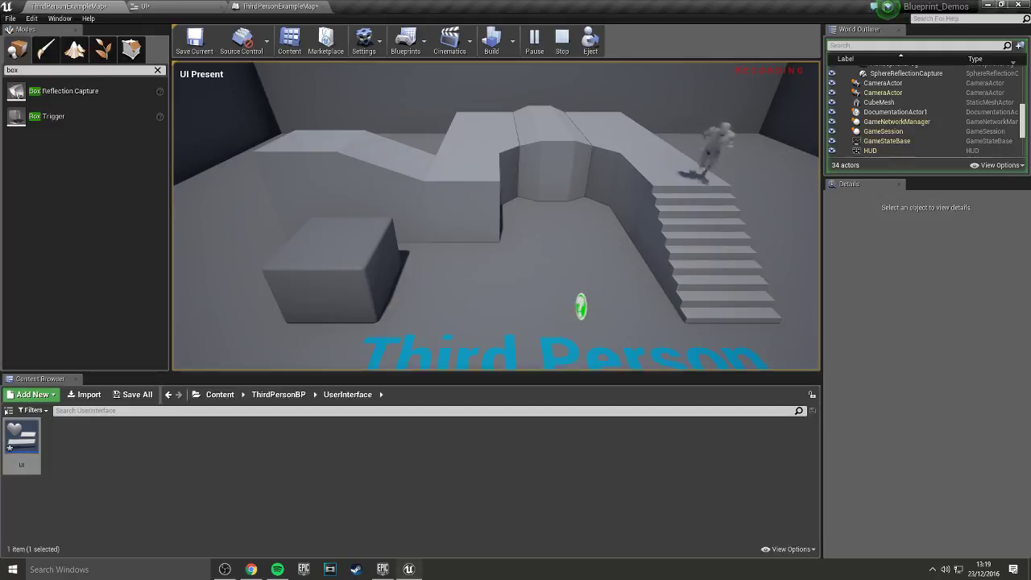
- Stop play and tilt the CameraActor down to -60 degrees
key(Escape)
scroll(522, 274, down, 3)
scroll(522, 274, down, 3)
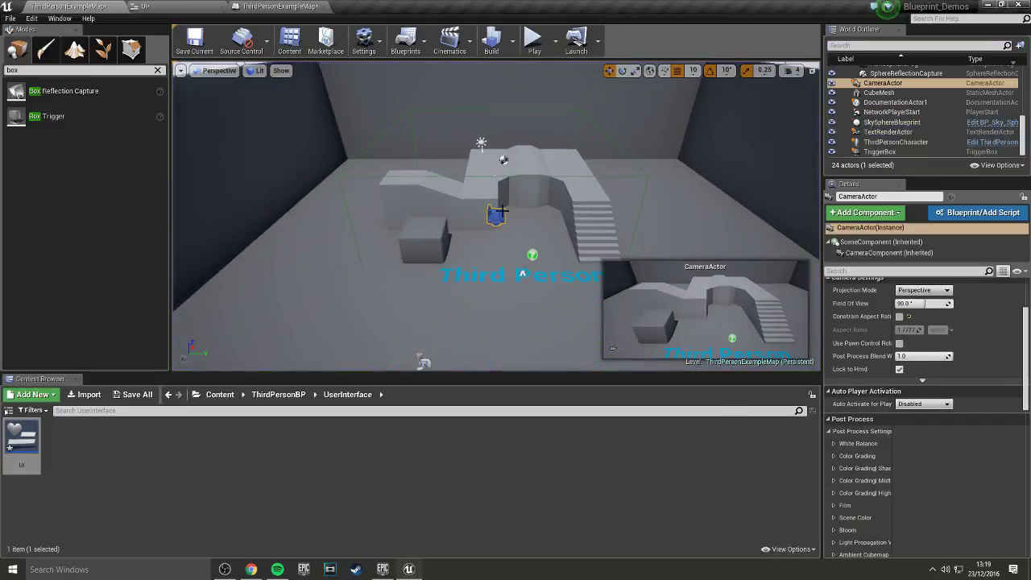
right_drag(532, 216, 364, 200)
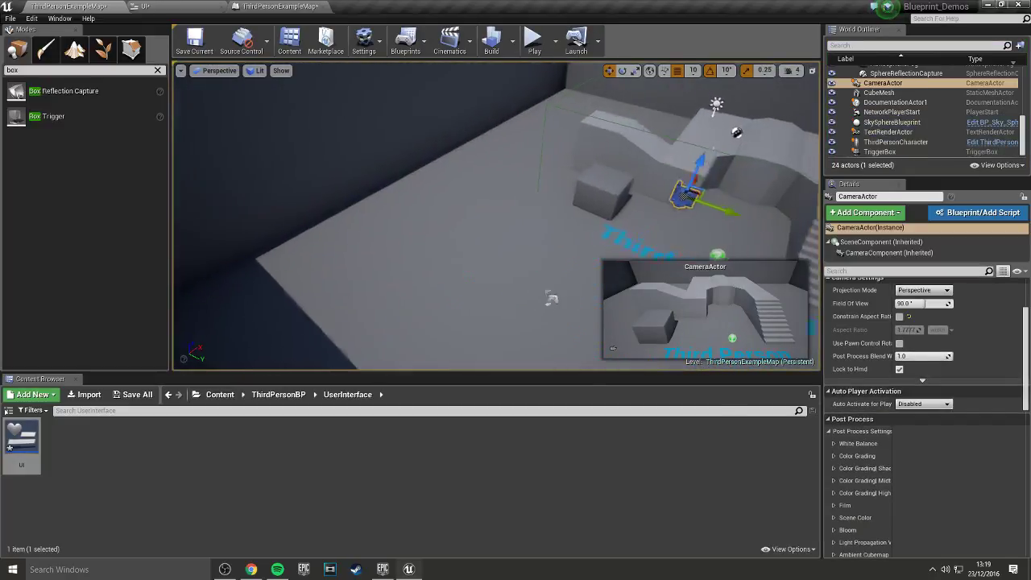
key(e)
drag(322, 193, 410, 230)
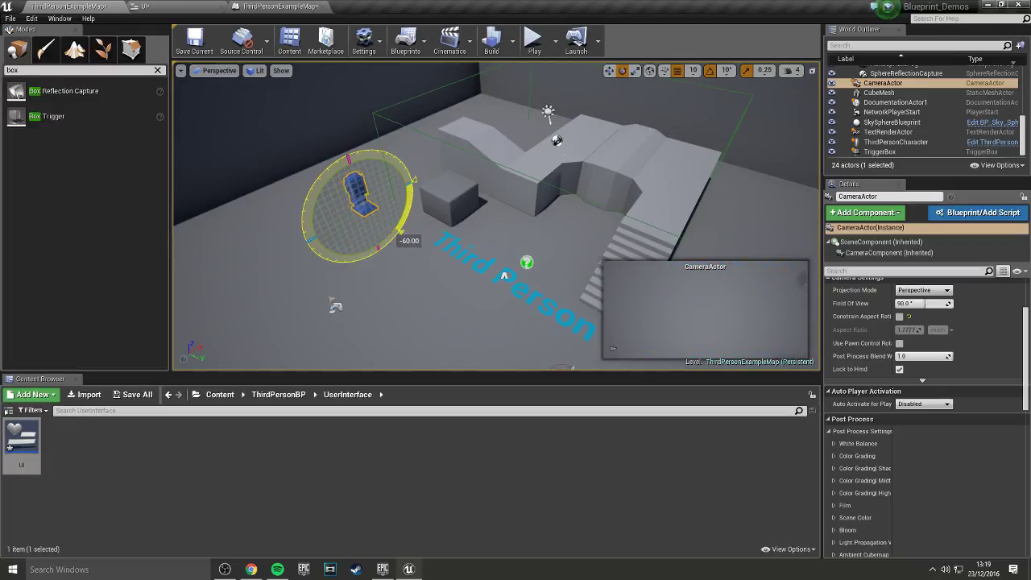
drag(400, 234, 292, 187)
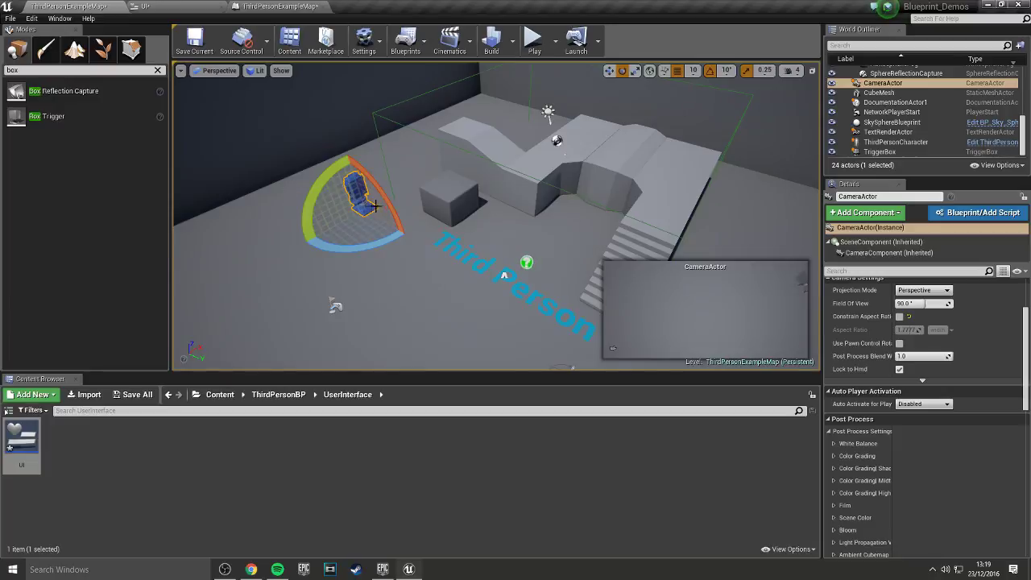
- Move the CameraActor high above the level
key(r)
scroll(403, 209, down, 3)
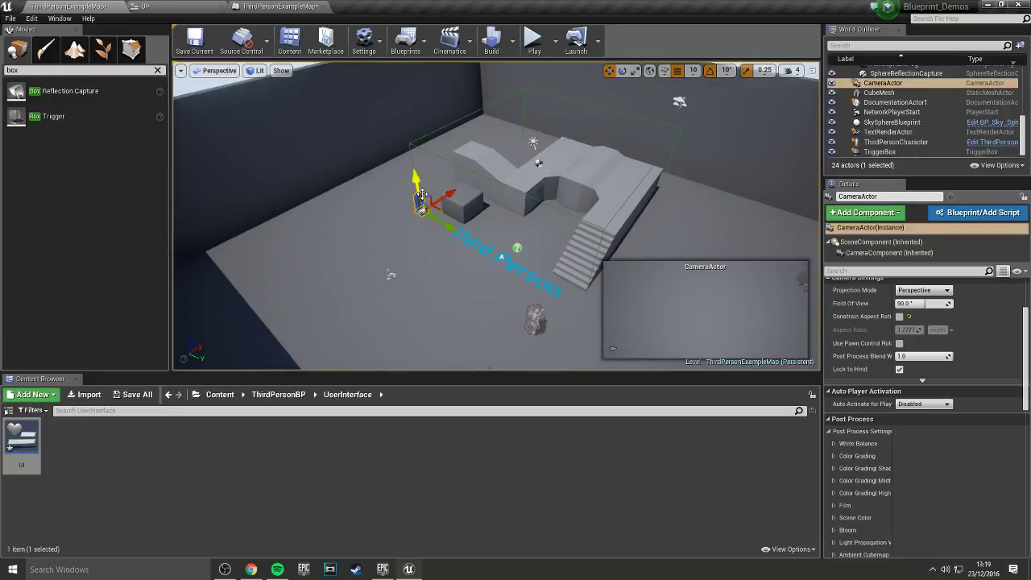
right_drag(496, 216, 497, 266)
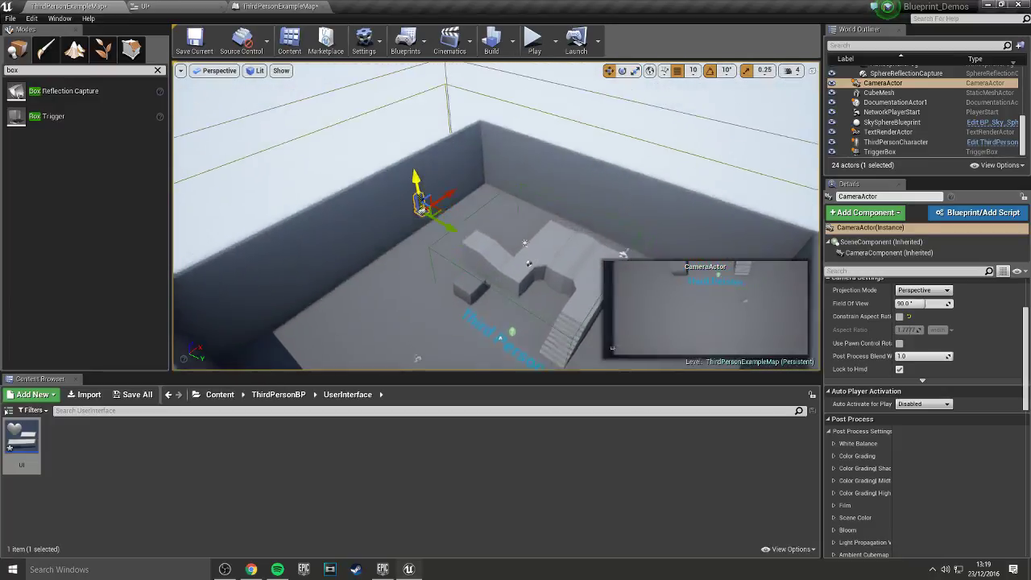
mouse_move(416, 182)
shift+mouse_down()
mouse_move(540, 141)
mouse_move(566, 280)
shift+mouse_up()
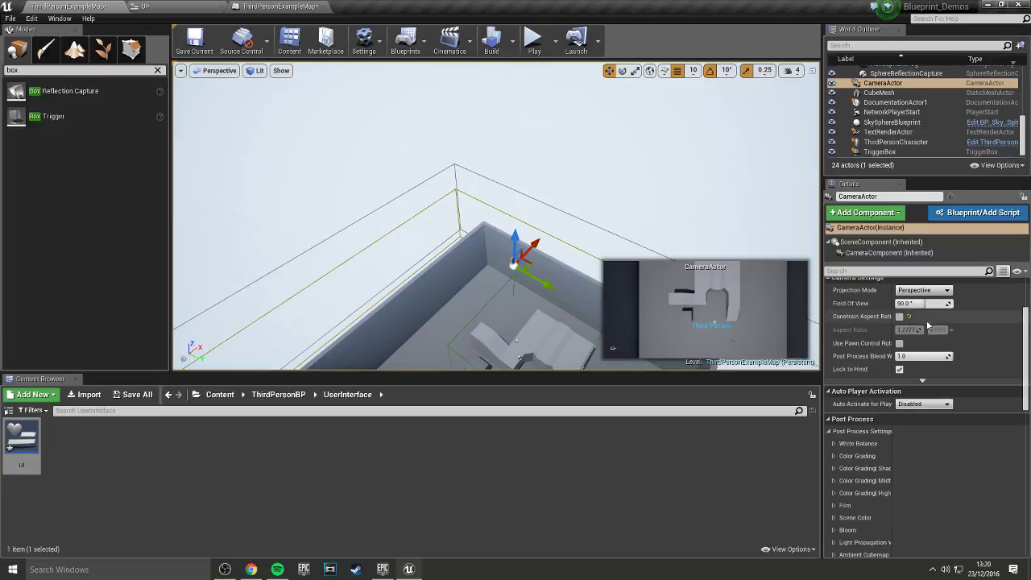
scroll(918, 354, up, 1)
scroll(916, 354, up, 1)
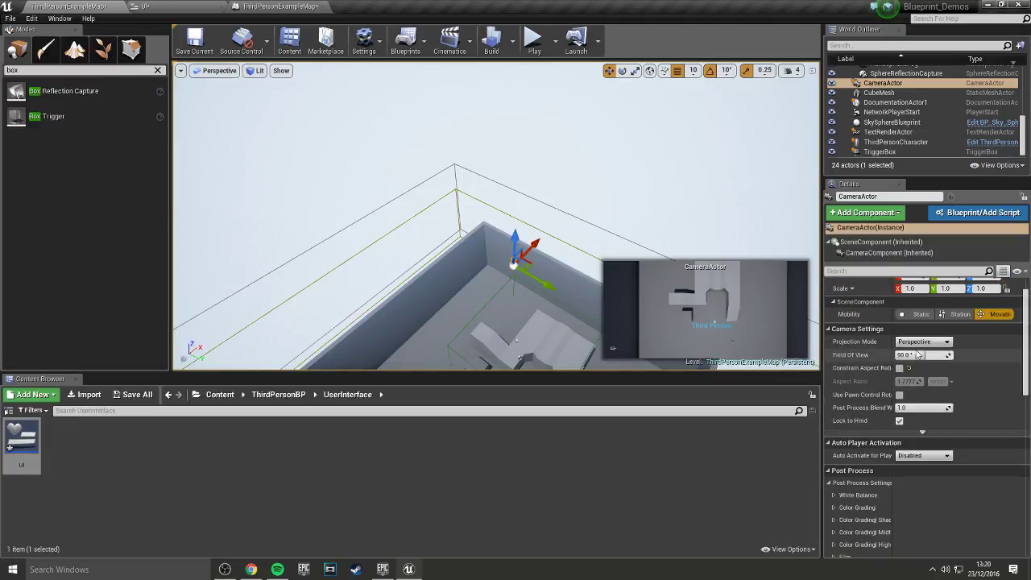
- Set the camera's Projection Mode to Orthographic (Ortho Width 512.0) and reposition it over the level
click(924, 345)
click(925, 358)
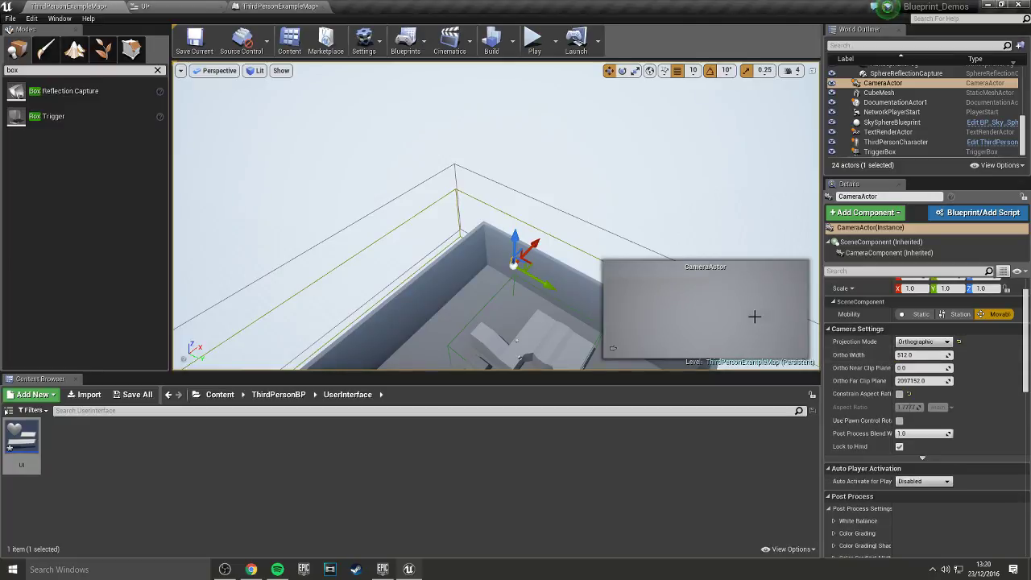
drag(514, 214, 522, 61)
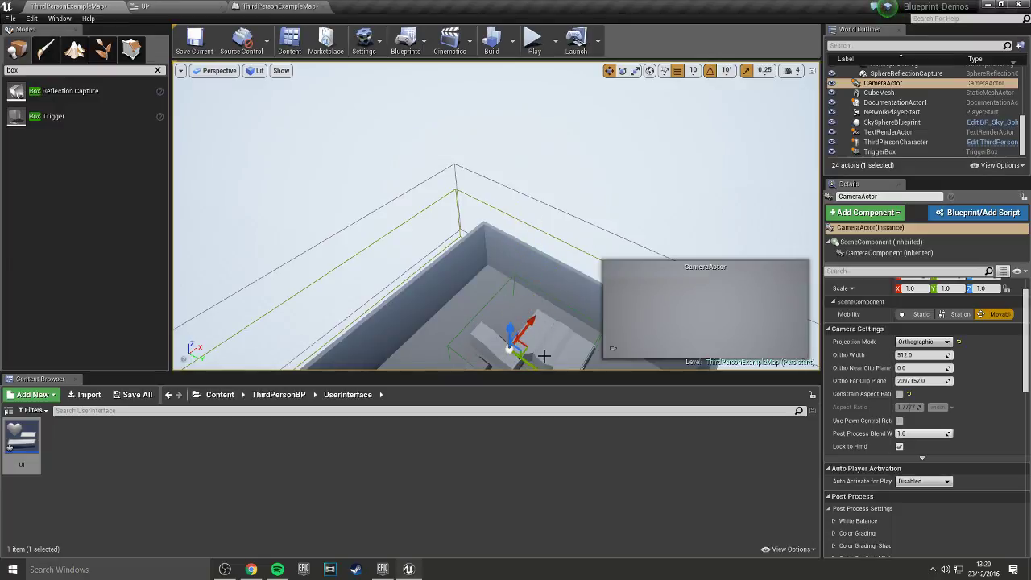
- Play-test the orthographic overhead camera by walking into the trigger, then stop
click(533, 37)
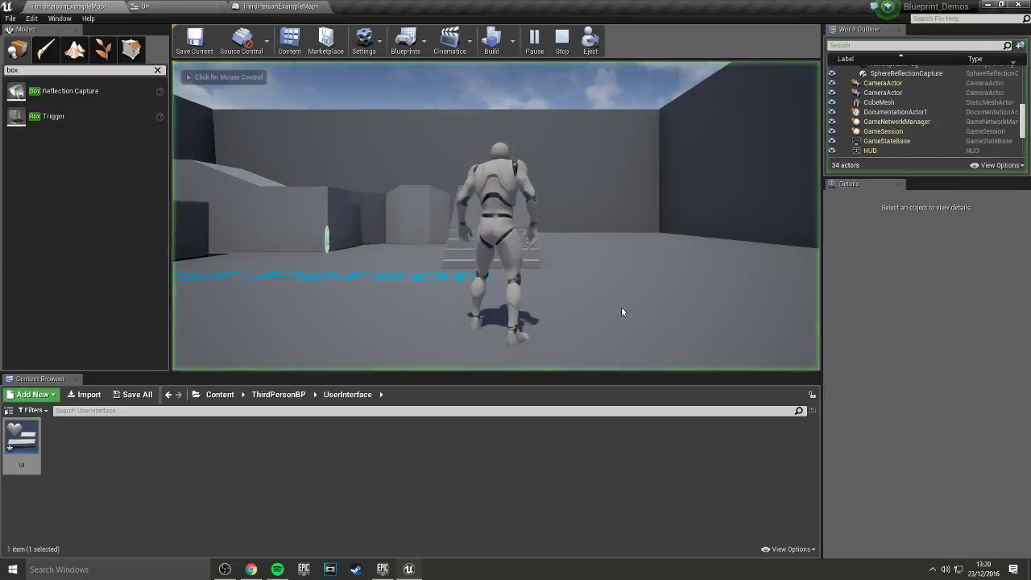
key(w)
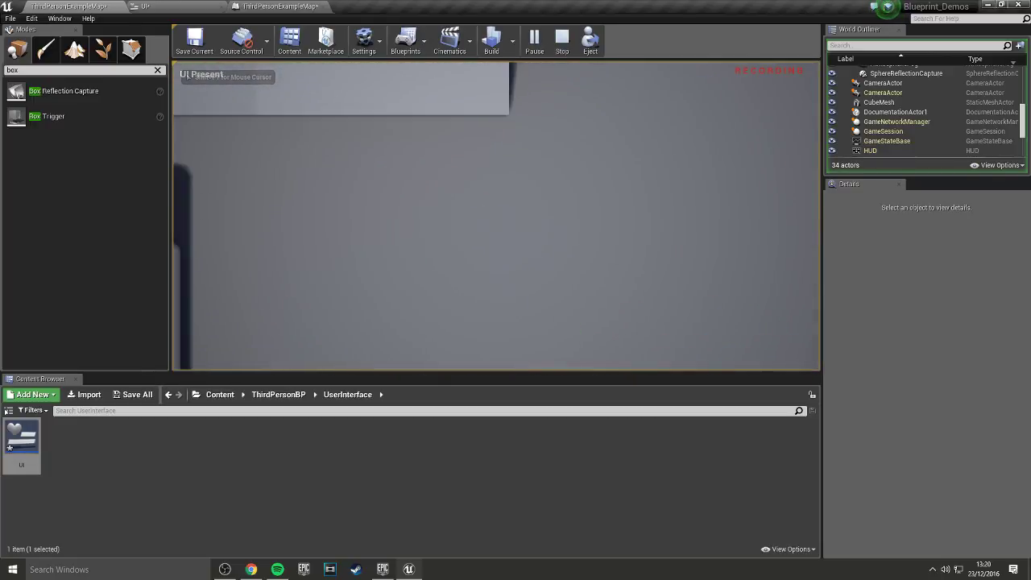
key(Escape)
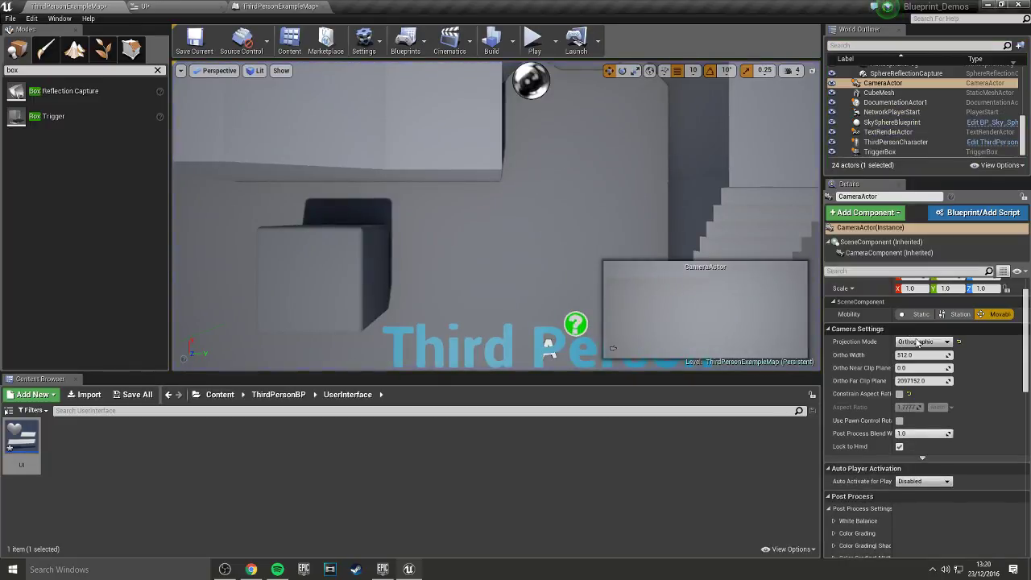
- Switch the CameraActor's Projection Mode to Perspective and play-test it again
click(916, 344)
click(914, 351)
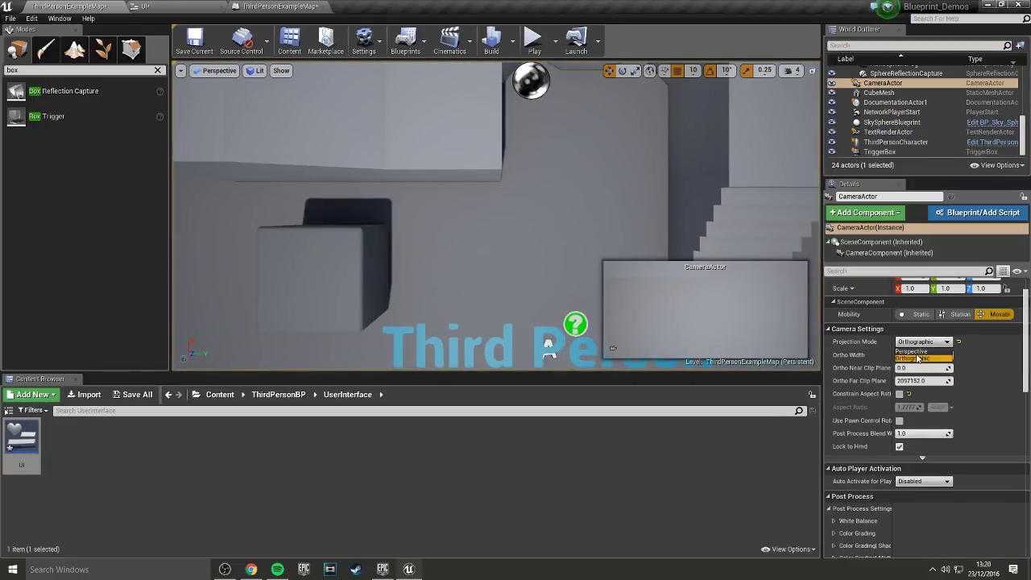
click(536, 41)
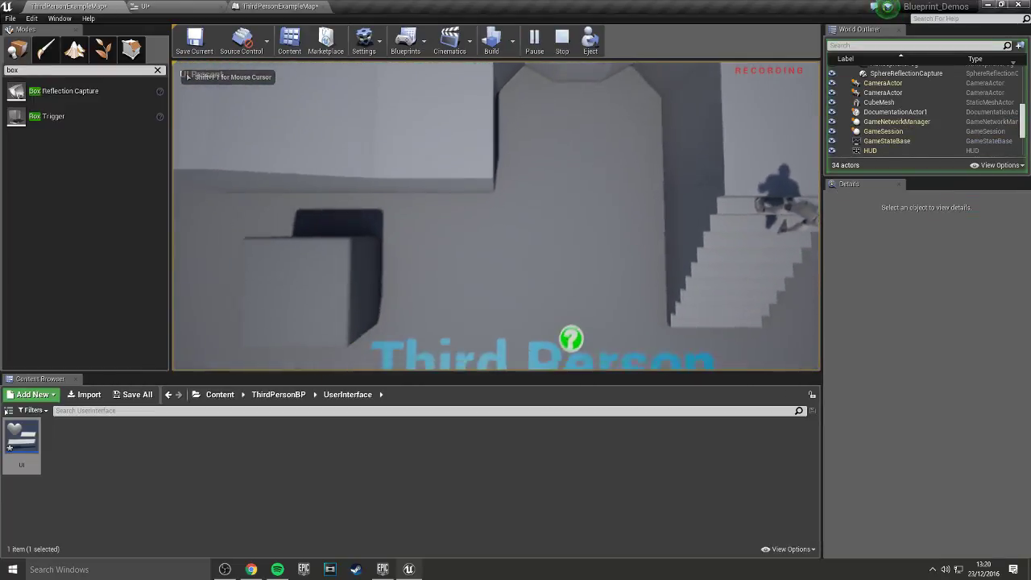
key(Escape)
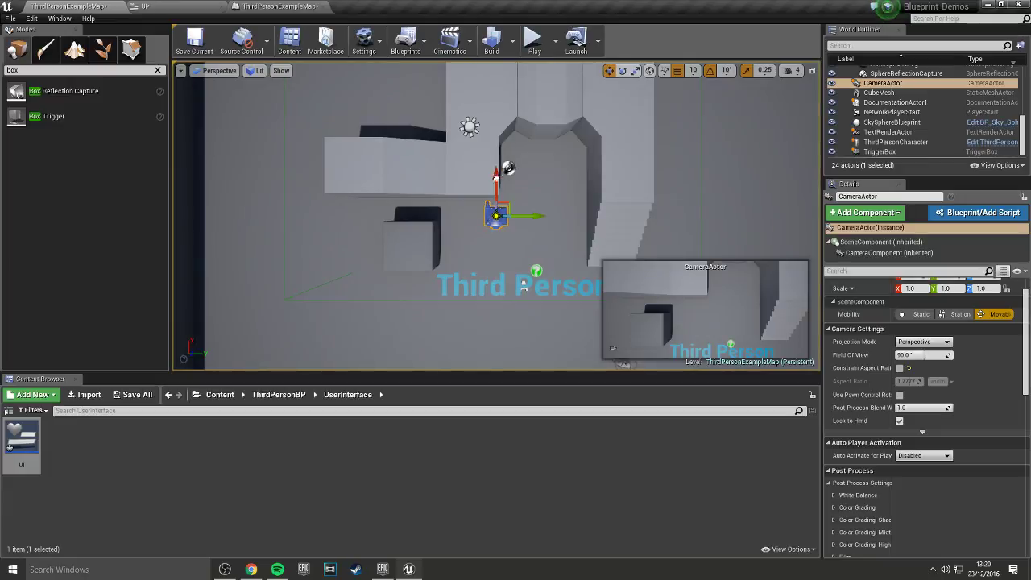
- Focus the CameraActor, drag it higher along Z, and play-test the raised camera
right_drag(501, 147, 499, 317)
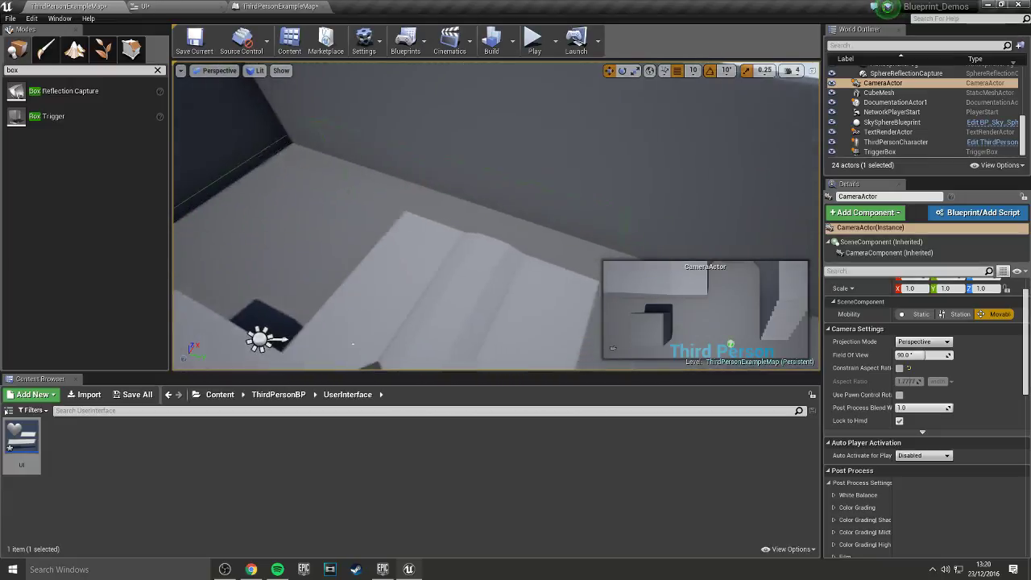
key(f)
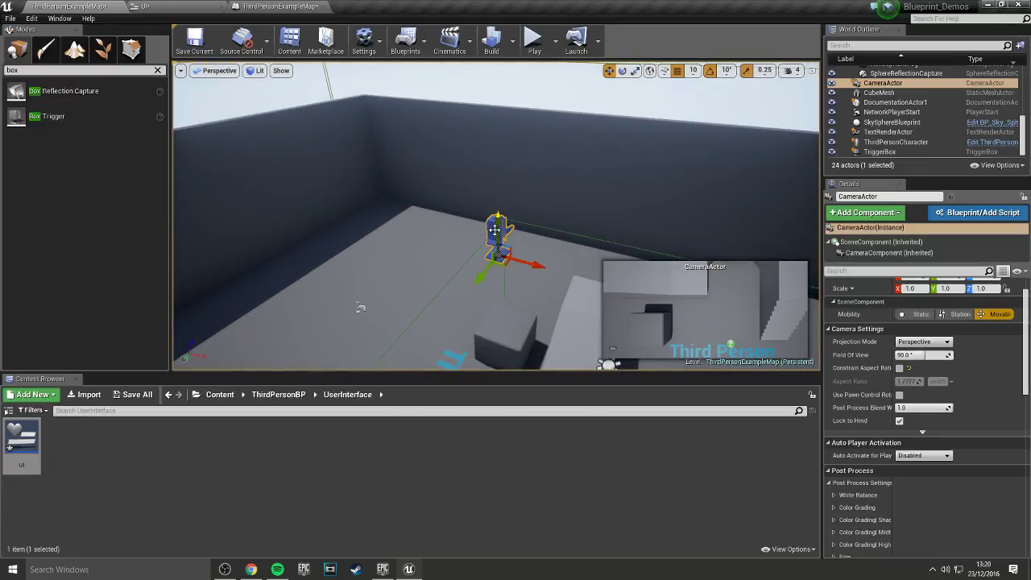
mouse_move(495, 230)
mouse_down()
mouse_move(500, 144)
mouse_move(575, 147)
mouse_move(567, 72)
mouse_move(583, 114)
mouse_move(613, 121)
mouse_up()
scroll(561, 93, down, 3)
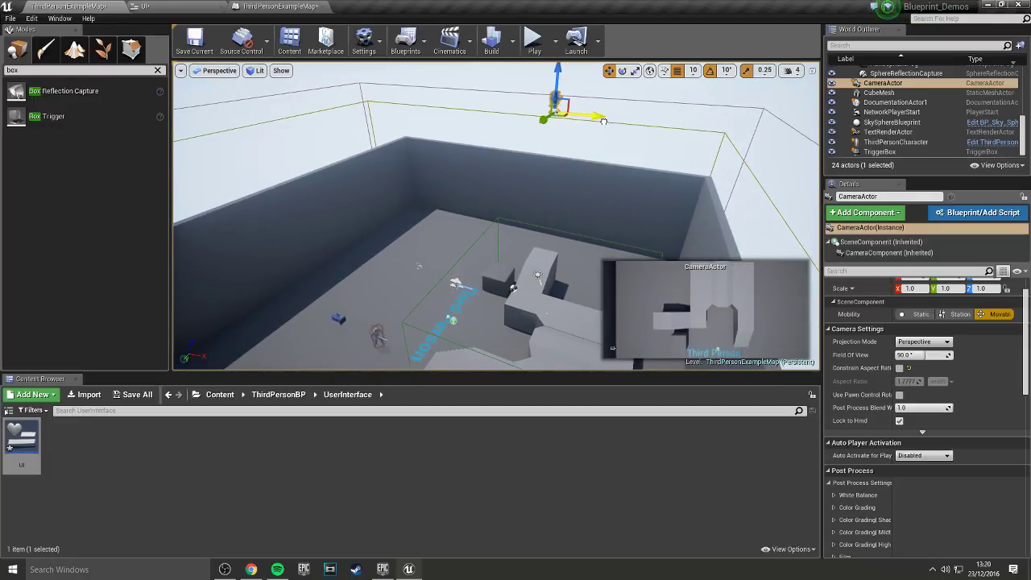
click(534, 40)
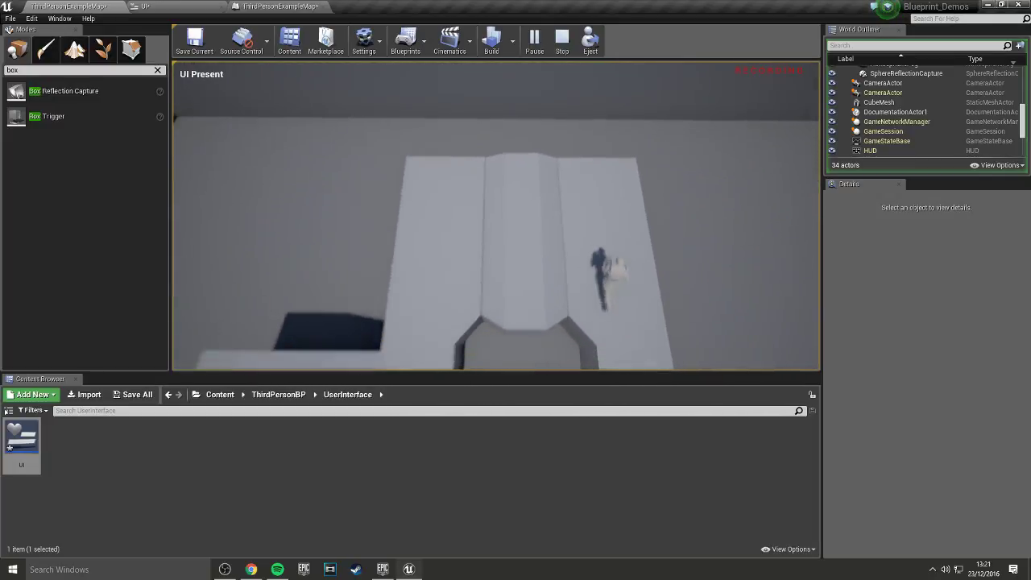
key(Escape)
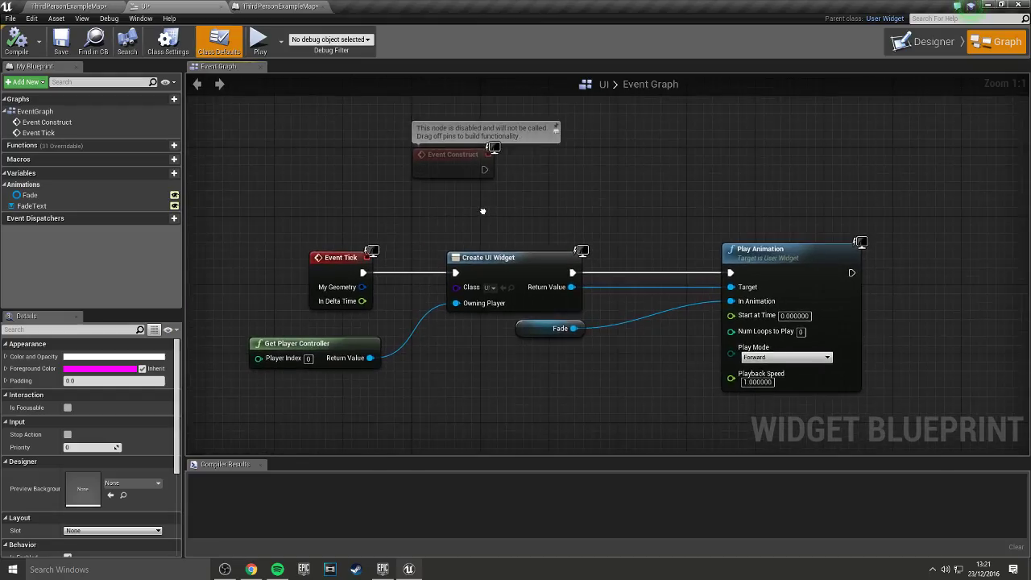
click(302, 6)
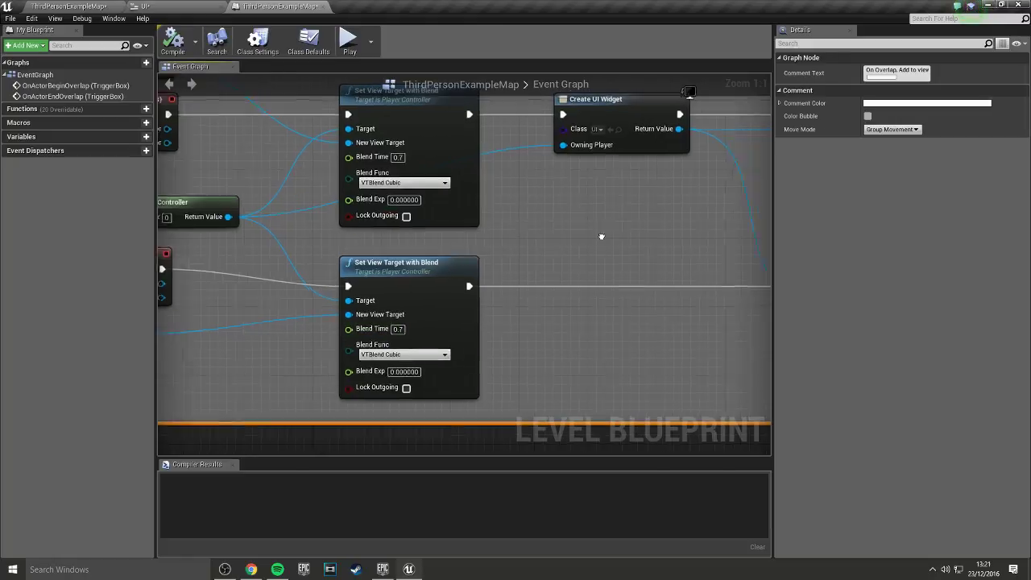
right_drag(602, 232, 331, 304)
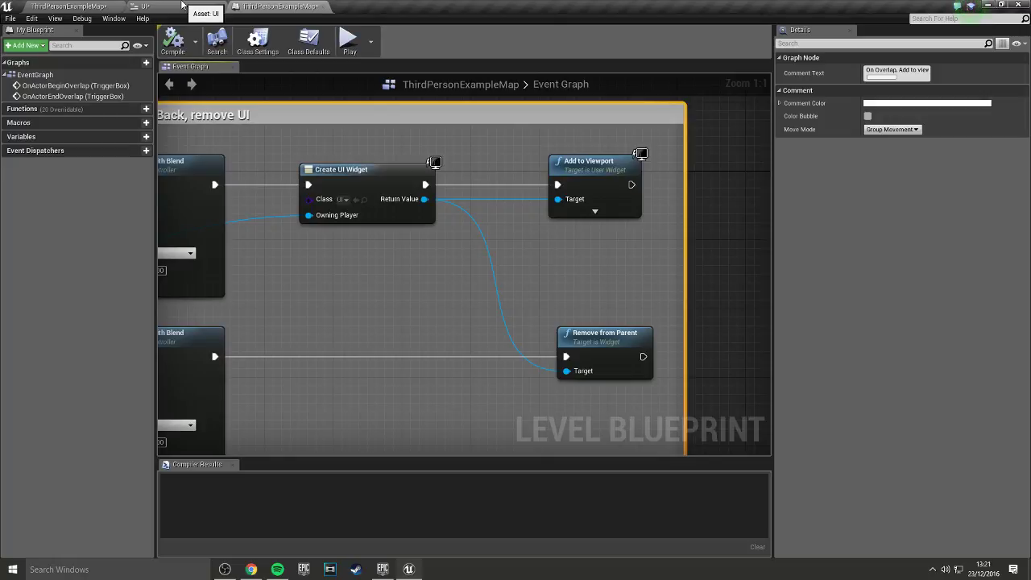
click(183, 6)
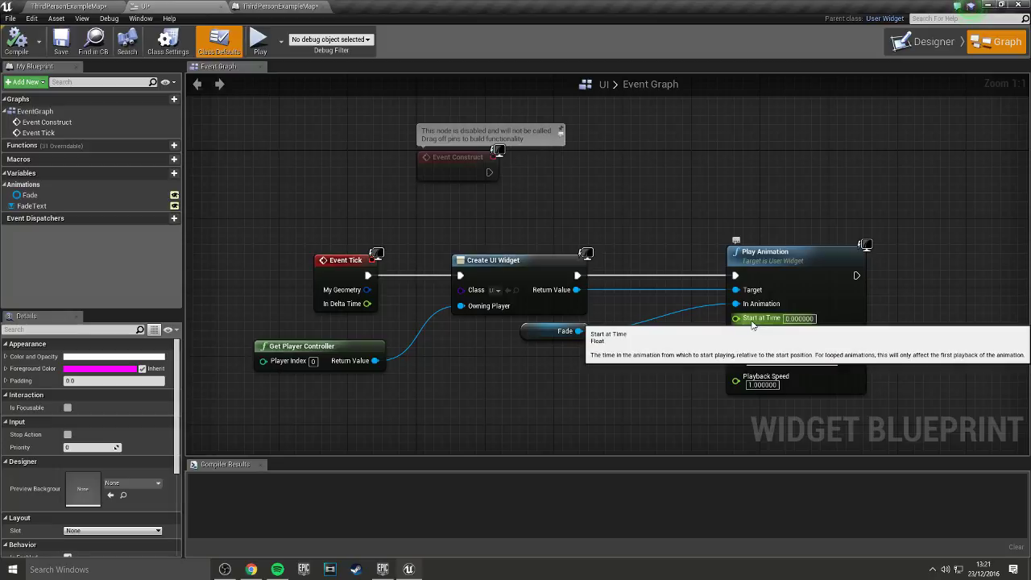
- Wire In Delta Time into Play Animation's Start at Time, keeping Play Mode at Forward
drag(751, 323, 367, 304)
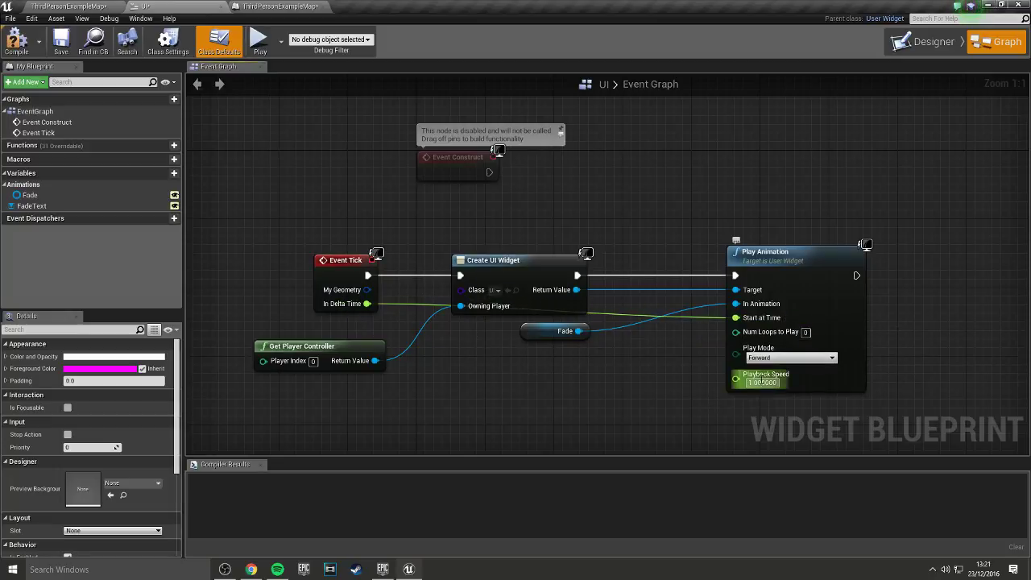
click(796, 357)
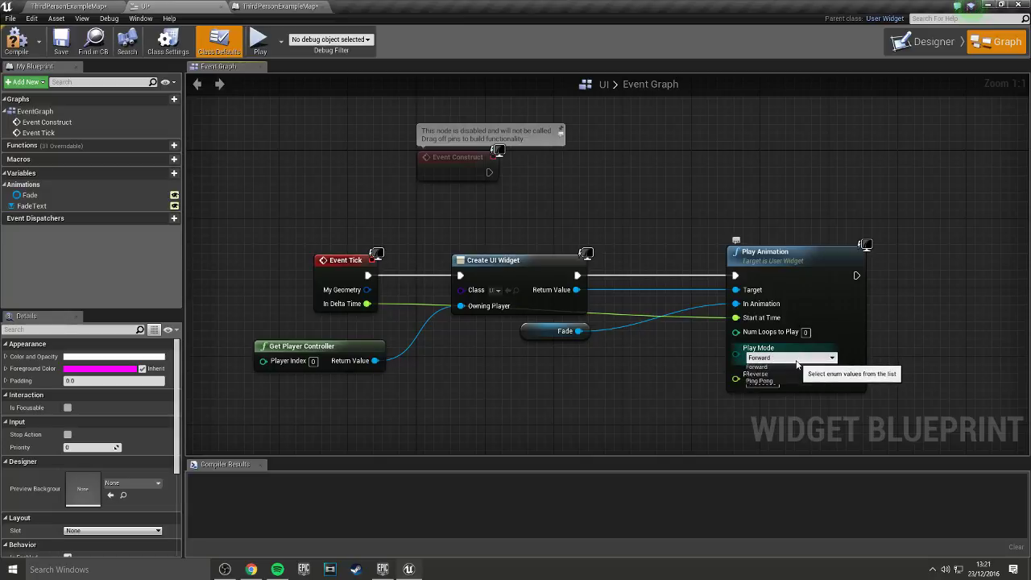
click(795, 366)
- Add an Add to Viewport node after Play Animation, targeting the created widget's Return Value
right_drag(812, 379, 683, 370)
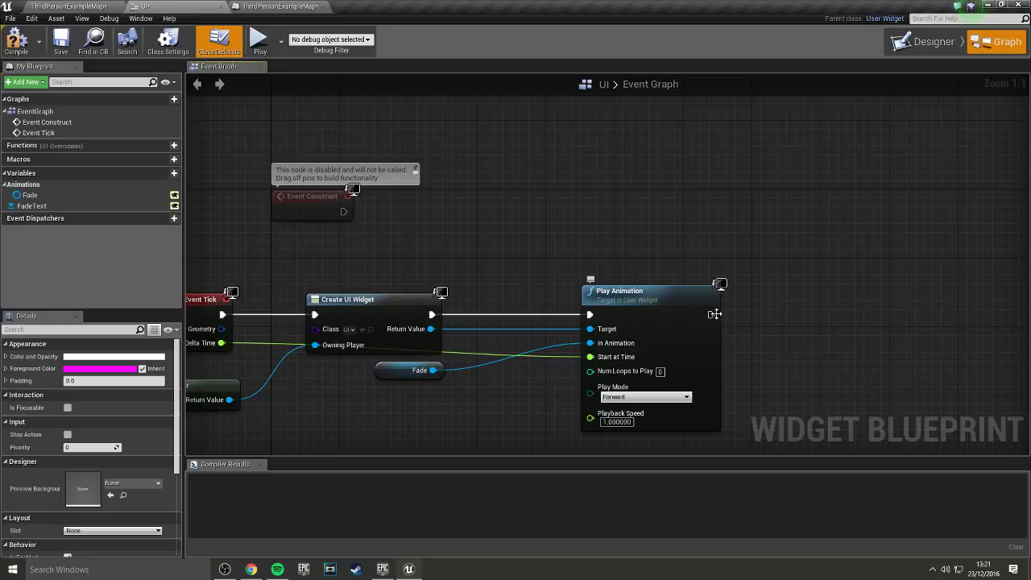
drag(710, 314, 789, 317)
text(addto)
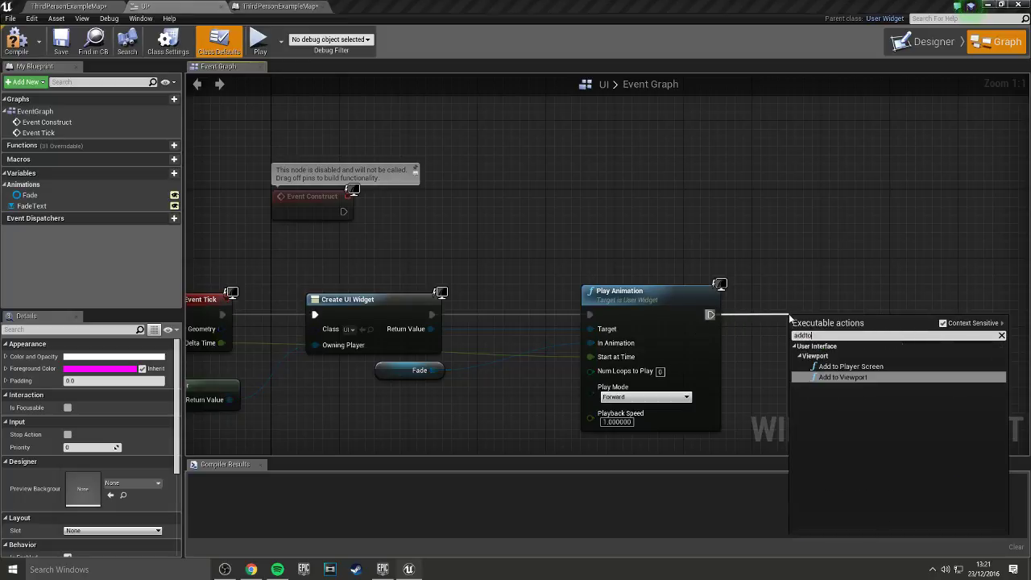
key(Return)
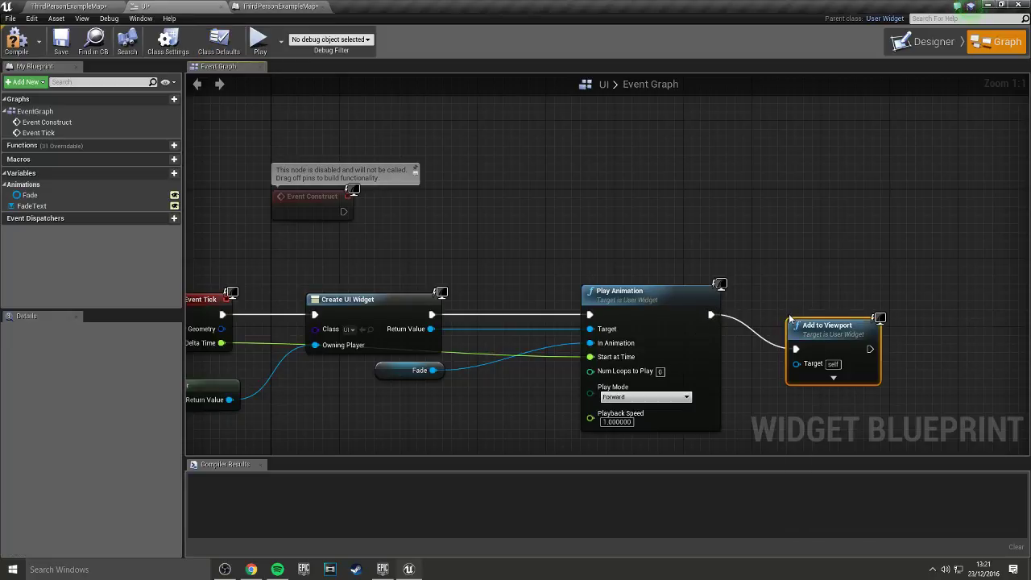
mouse_move(431, 328)
mouse_down()
mouse_move(796, 363)
mouse_move(838, 322)
mouse_up()
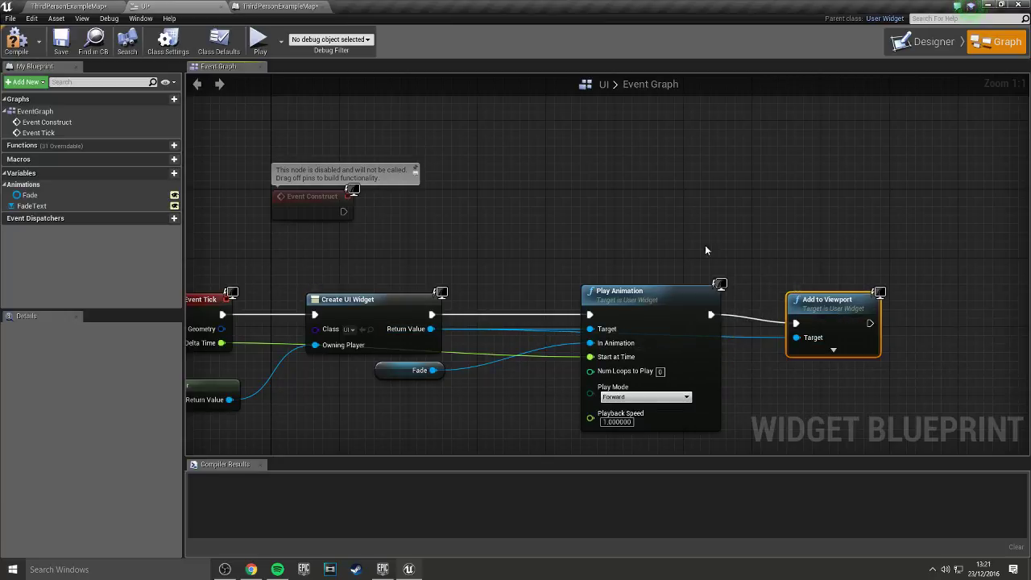
click(64, 6)
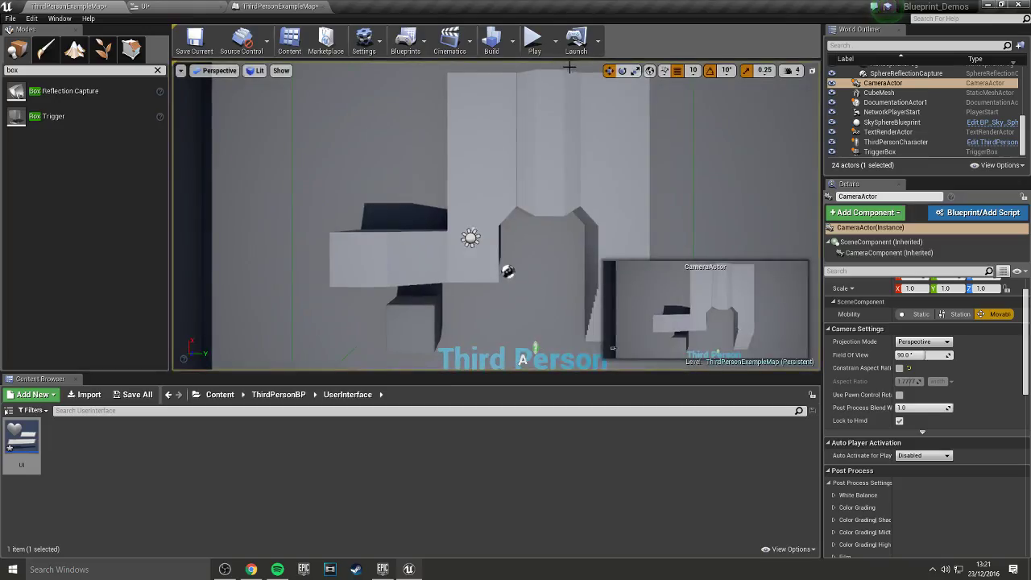
click(531, 40)
key(w)
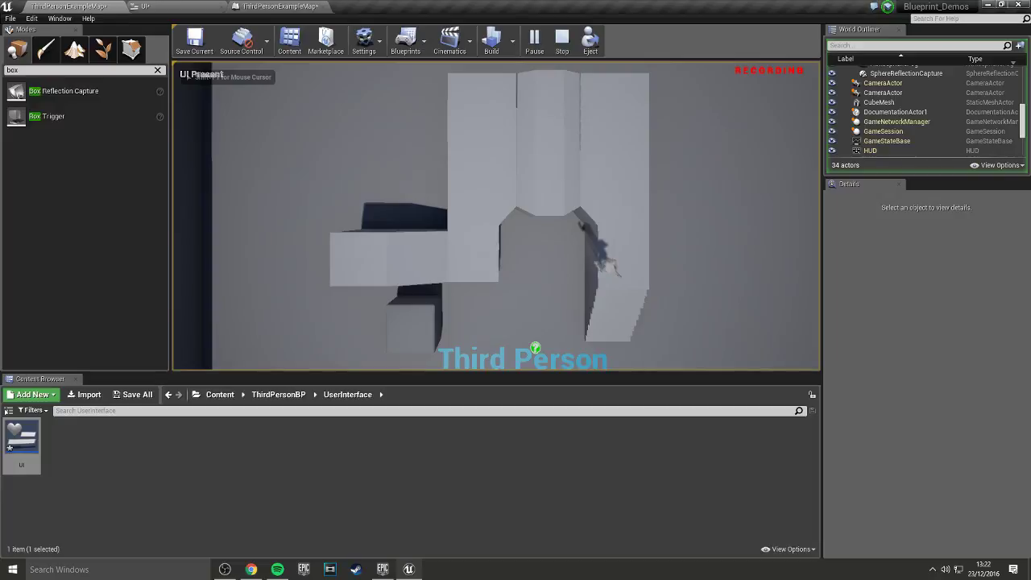
key(alt+Tab)
click(171, 57)
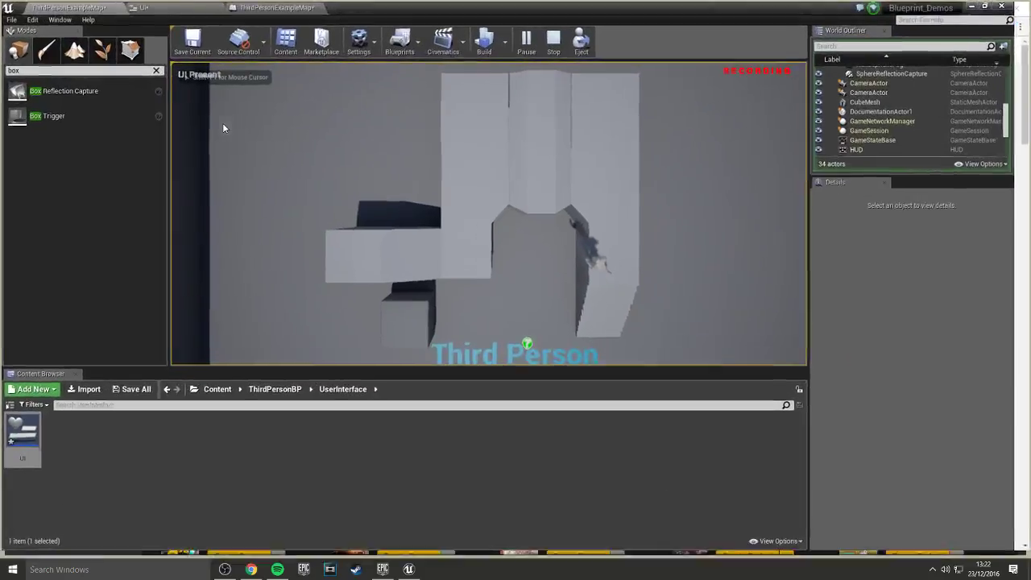
key(Escape)
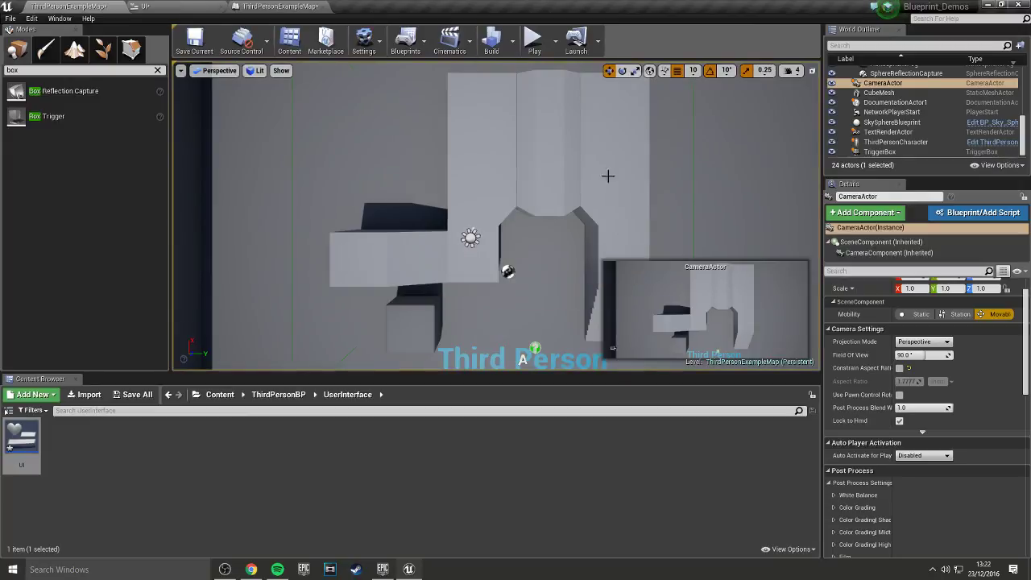
- Delete the Add to Viewport node, select the Fade animation, and make the FadeText variable public
click(183, 5)
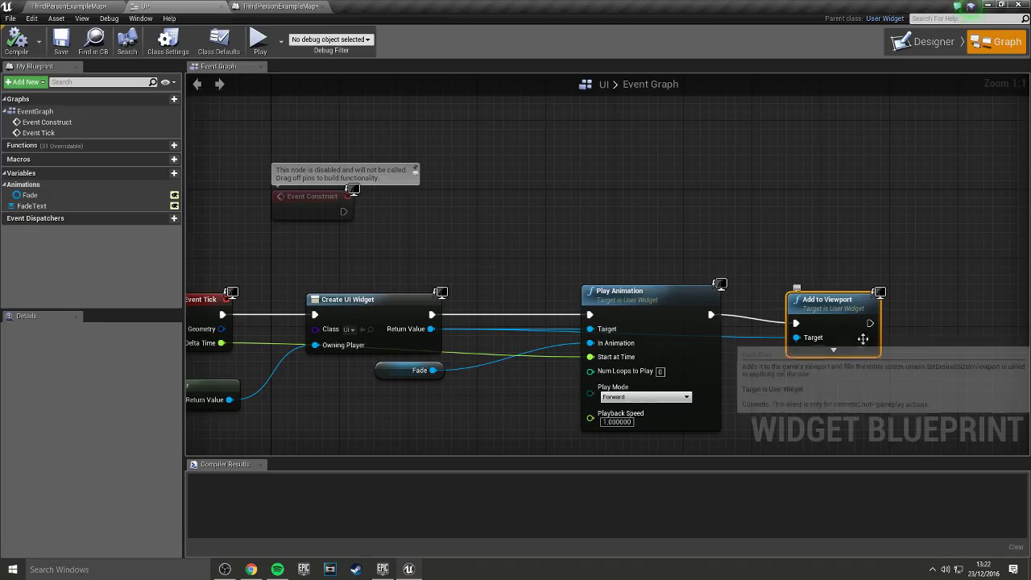
key(Delete)
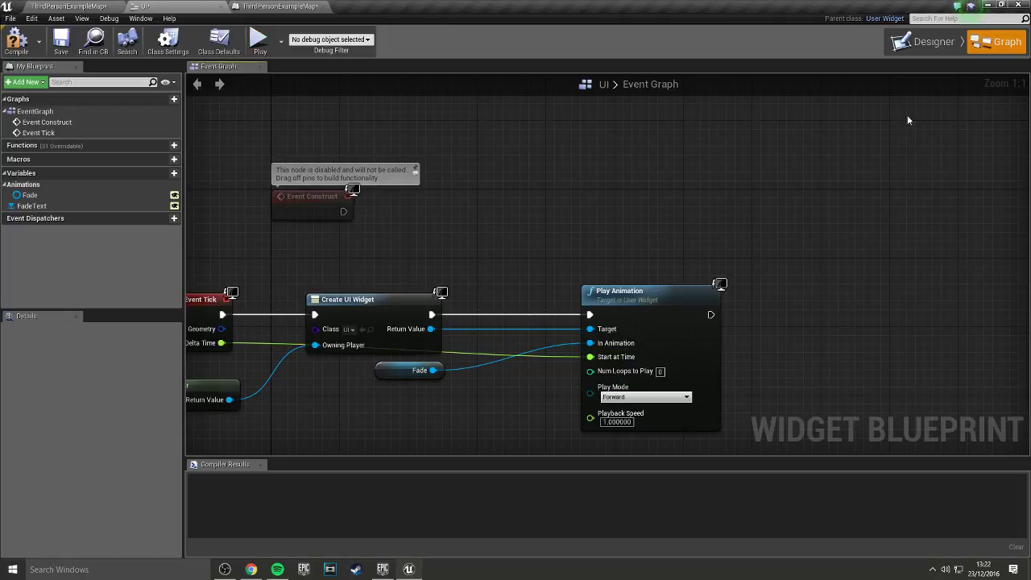
click(925, 42)
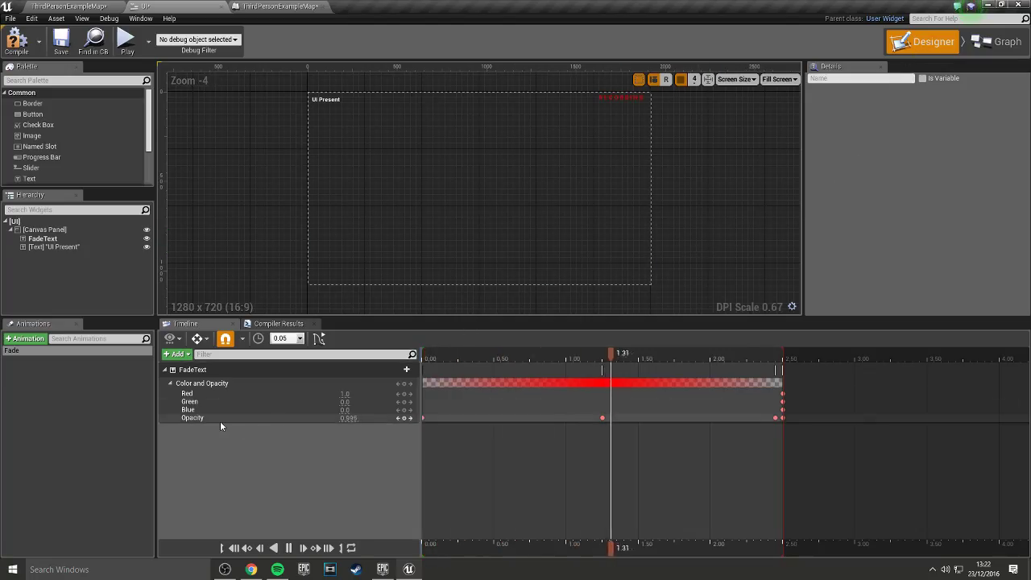
right_click(70, 350)
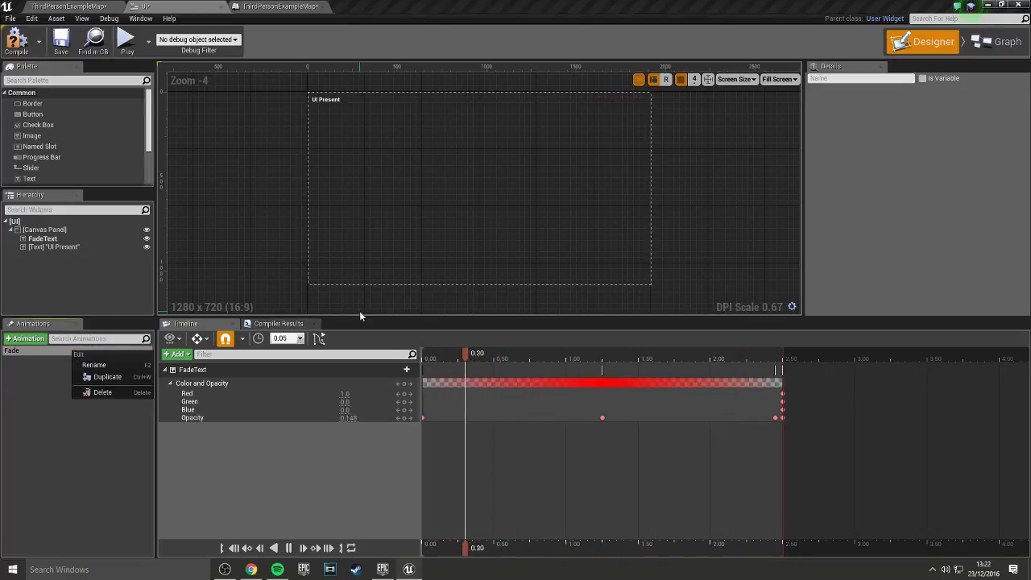
click(37, 349)
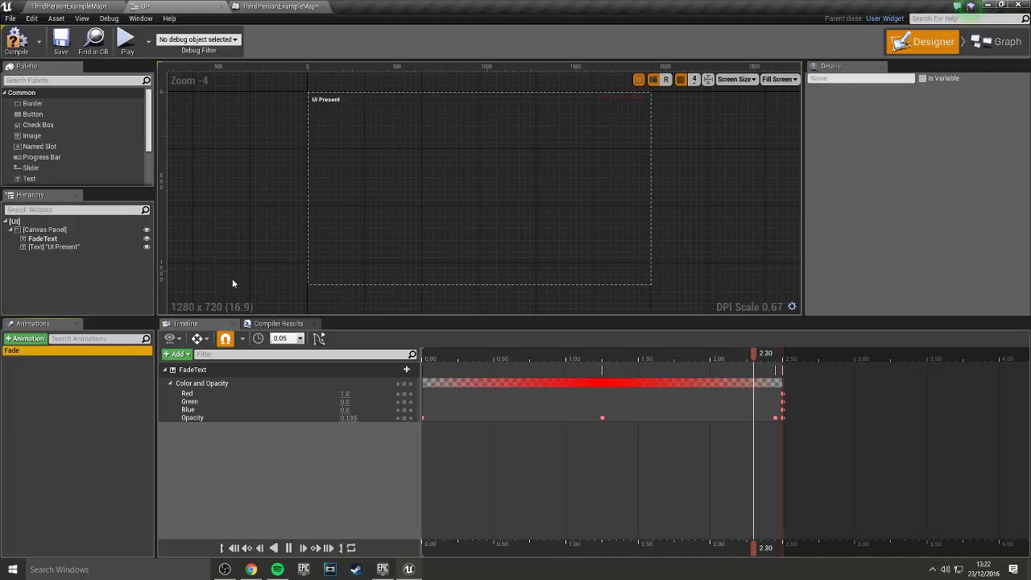
click(1001, 41)
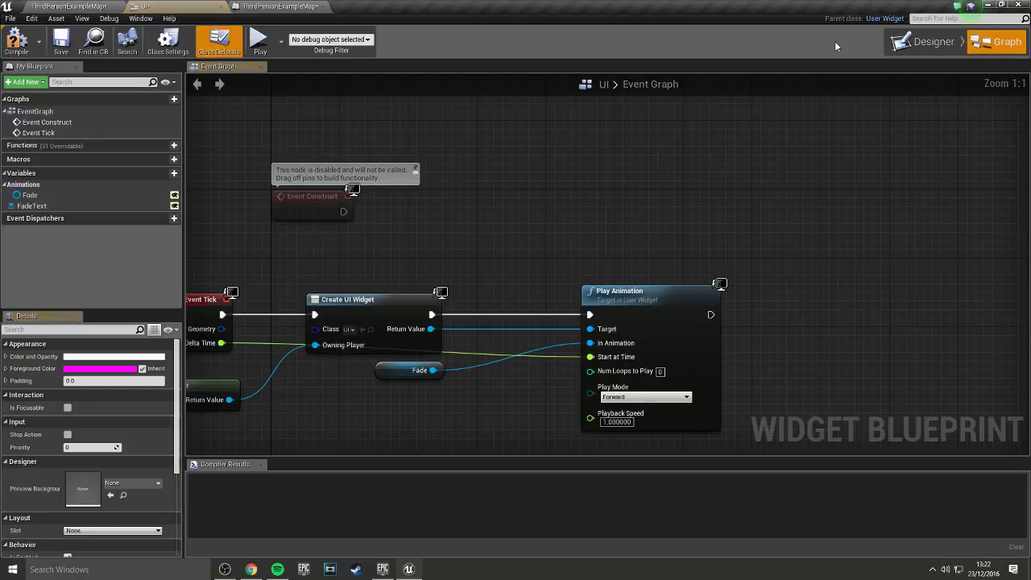
click(174, 206)
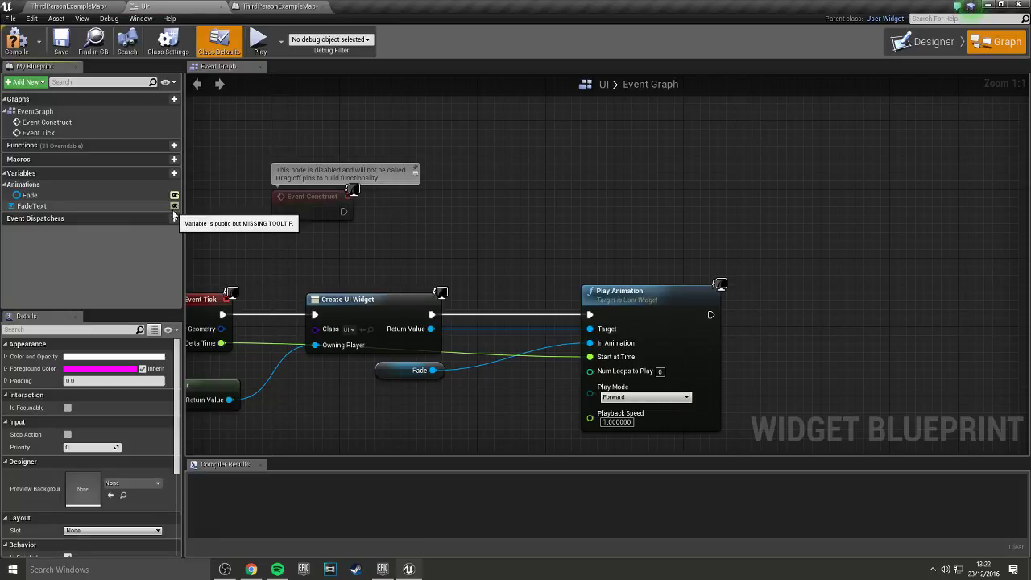
- Make UI Present visible in the Hierarchy and expose the canvas panel as CanvasPanel_0
click(936, 46)
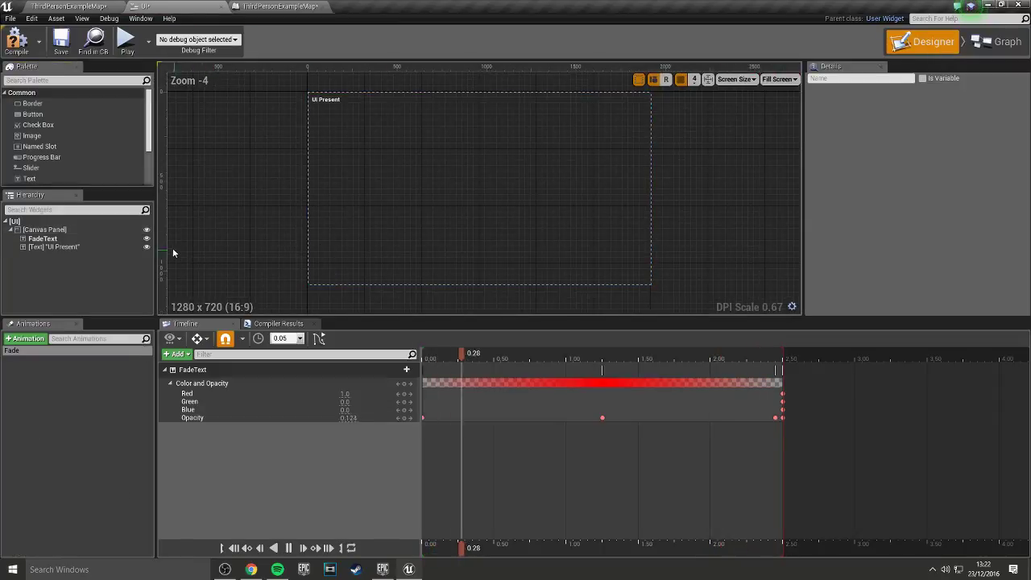
click(146, 248)
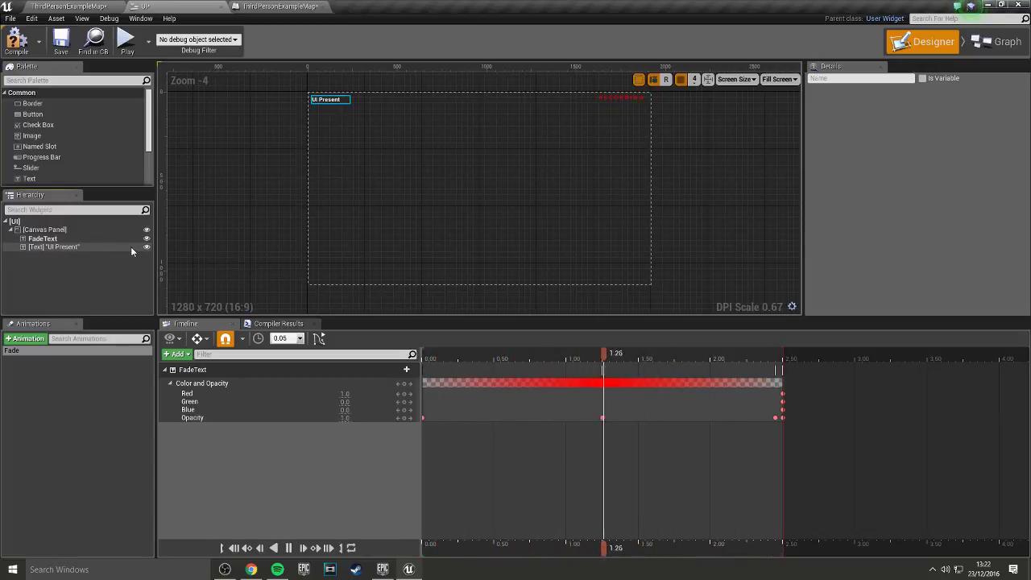
right_click(128, 247)
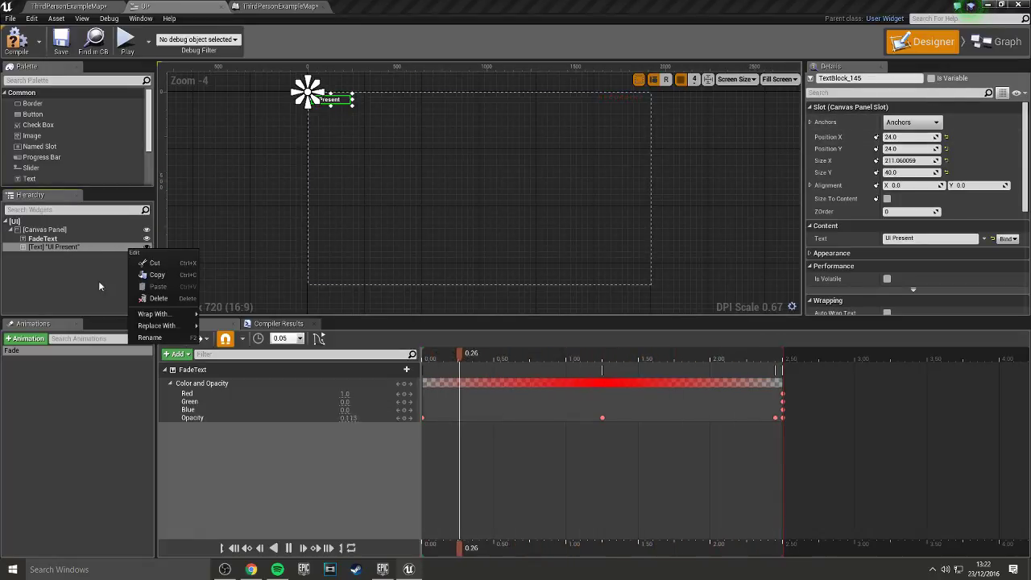
click(44, 238)
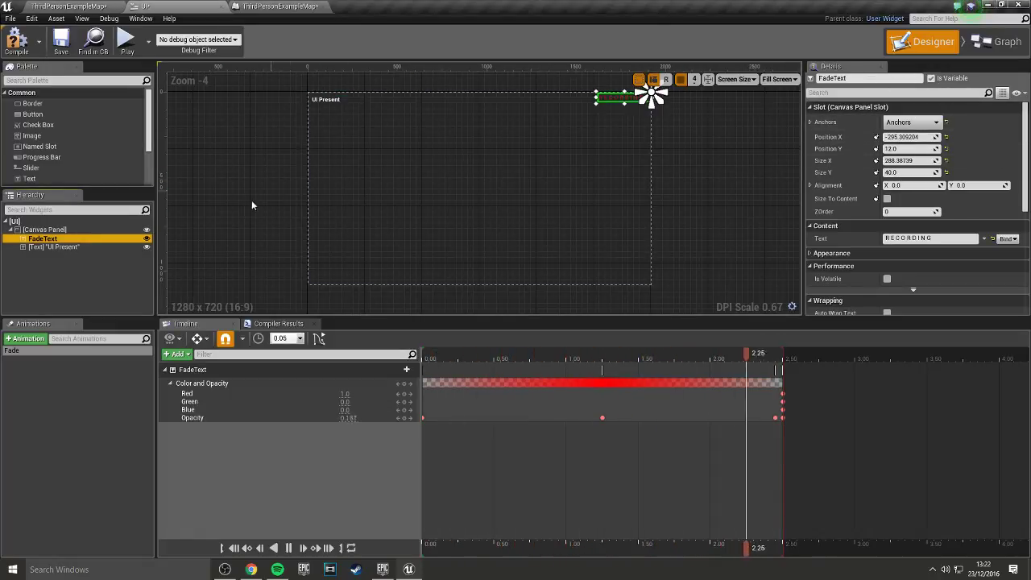
click(91, 230)
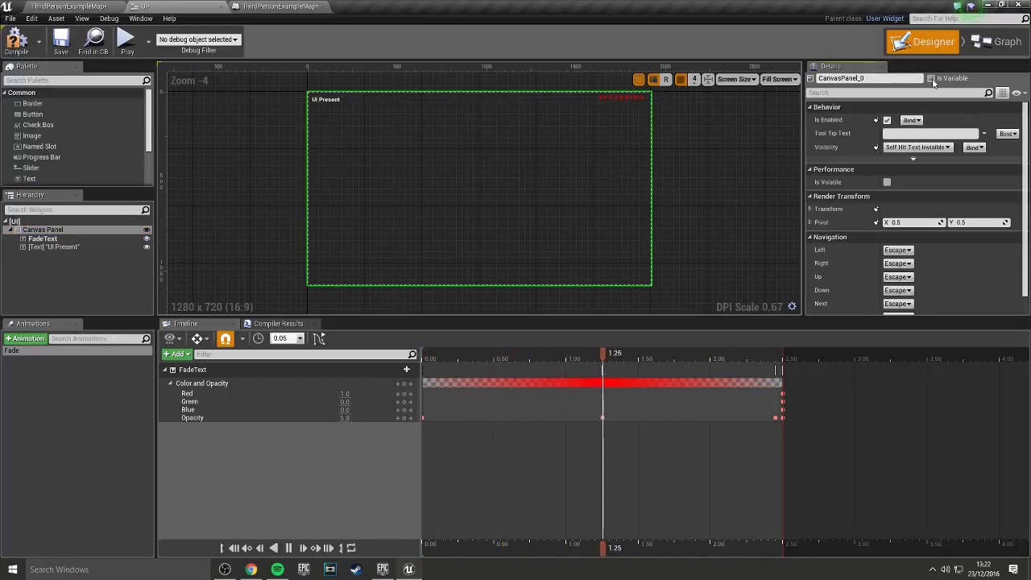
- Try a CanvasPanel_0 getter node in the event graph, delete it, and return to the level
click(999, 42)
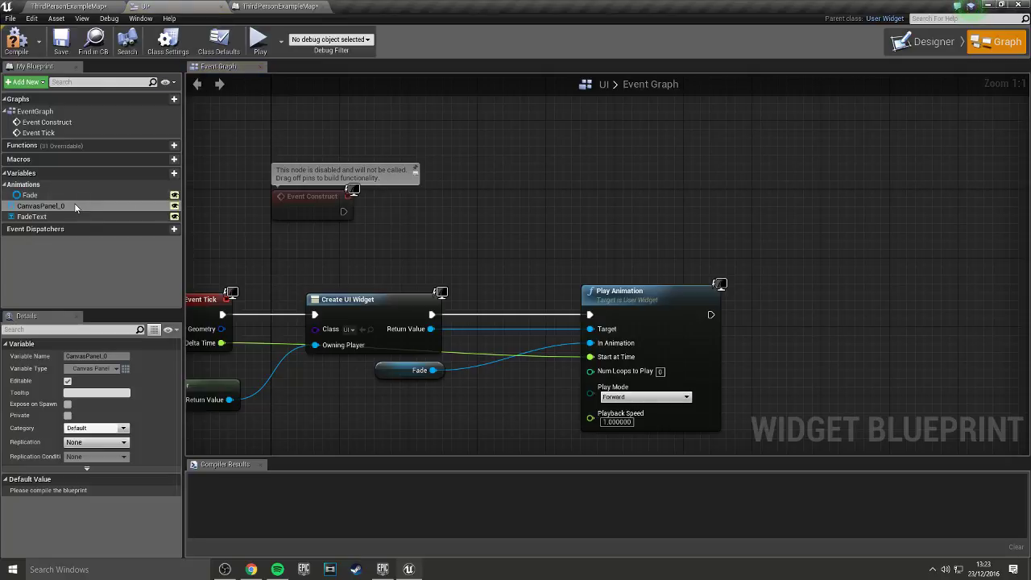
mouse_move(40, 205)
mouse_down()
mouse_move(348, 243)
mouse_move(525, 303)
mouse_move(598, 343)
mouse_up()
click(364, 251)
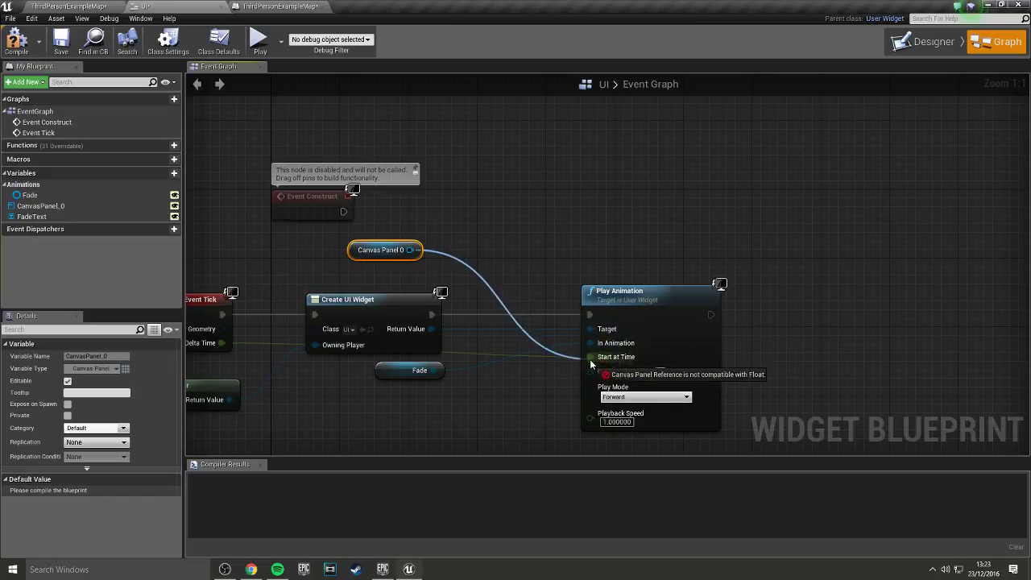
drag(598, 343, 561, 372)
click(357, 257)
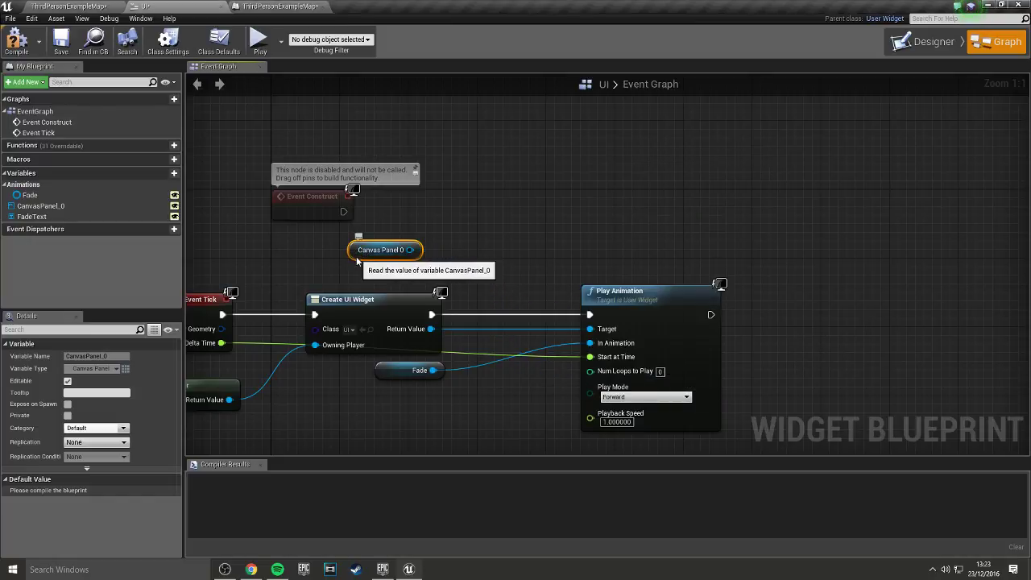
key(Delete)
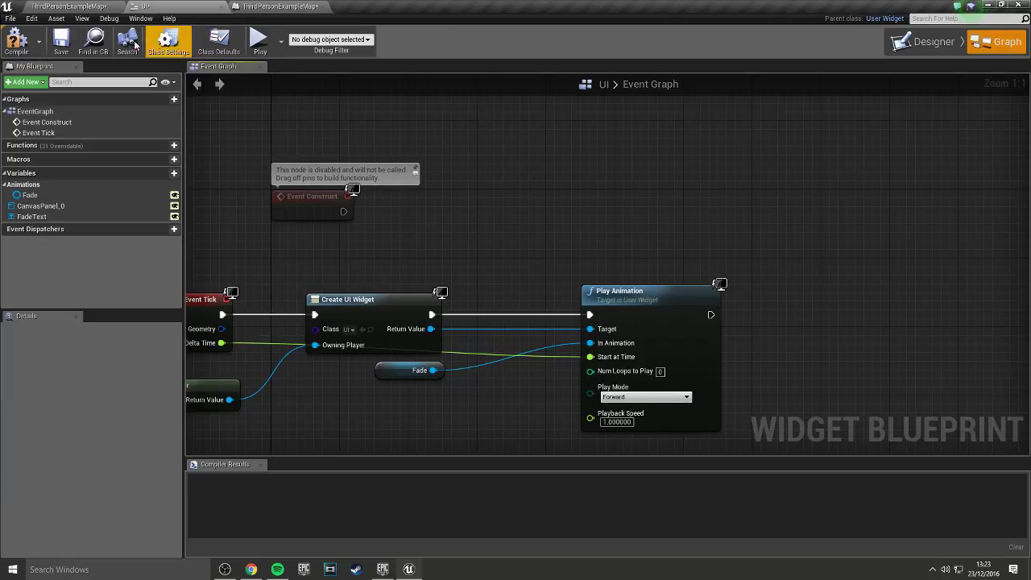
click(68, 6)
click(541, 42)
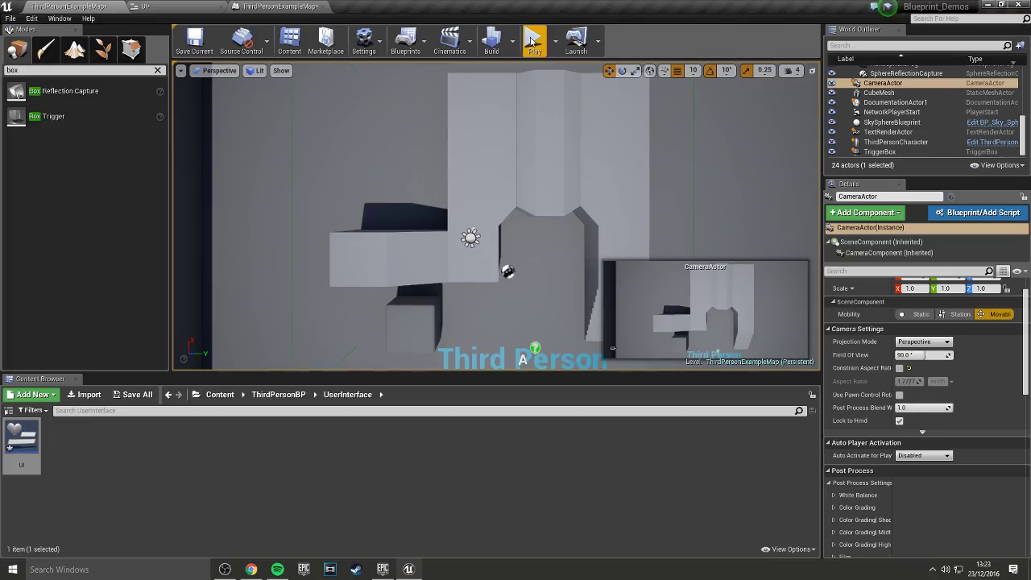
key(w)
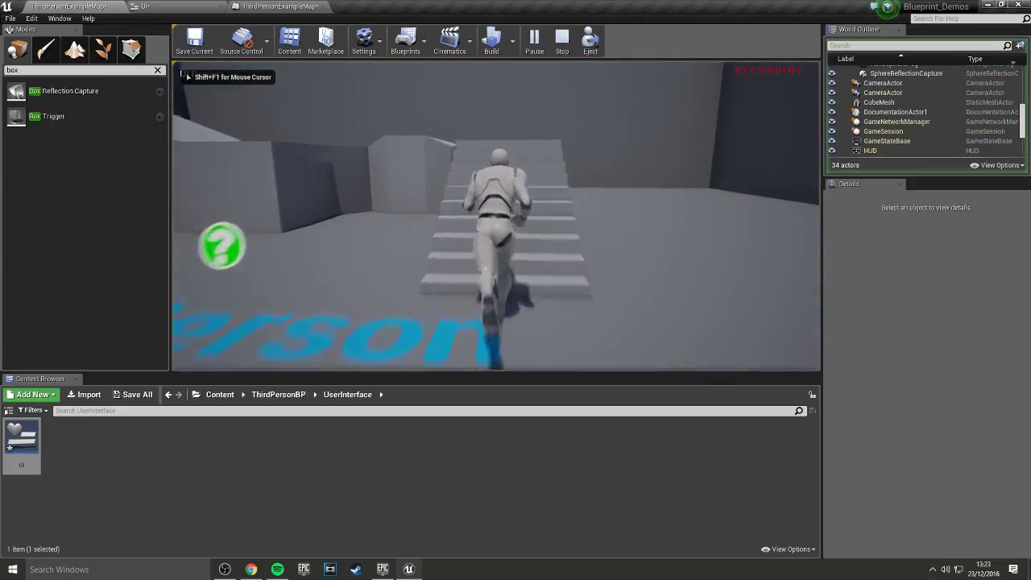
key(a)
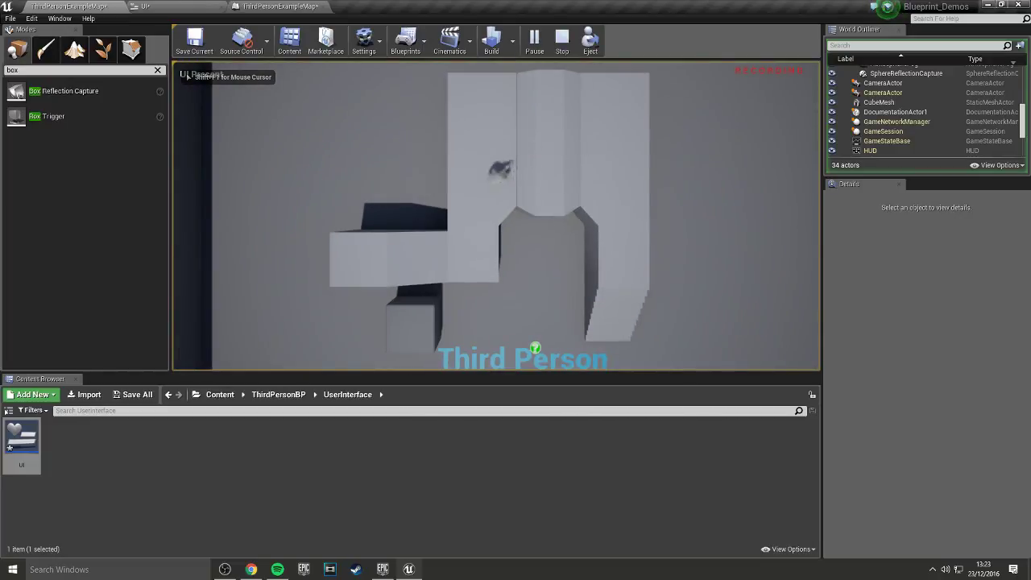
key(s)
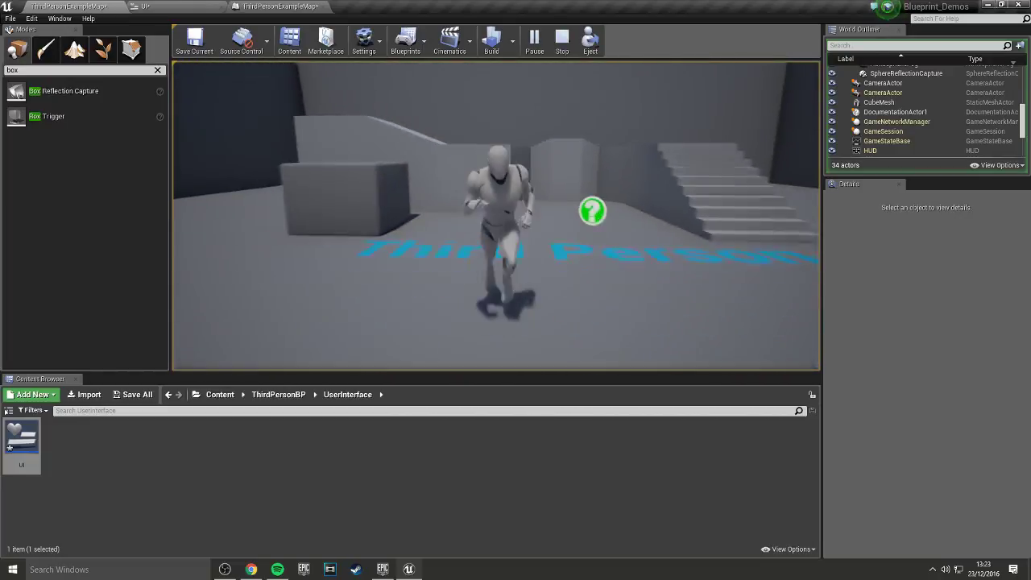
key(d)
key(w)
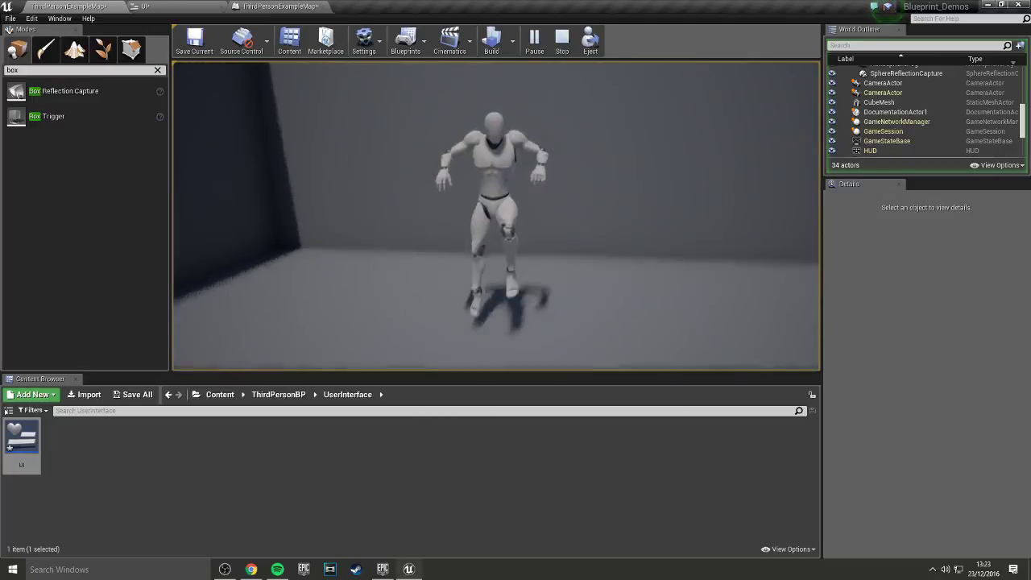
key(a)
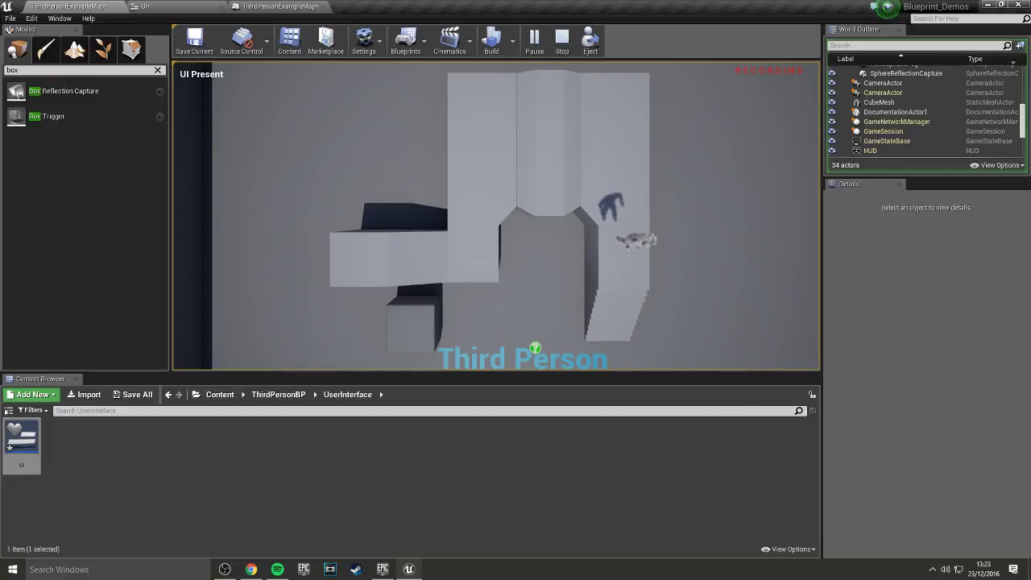
key(Escape)
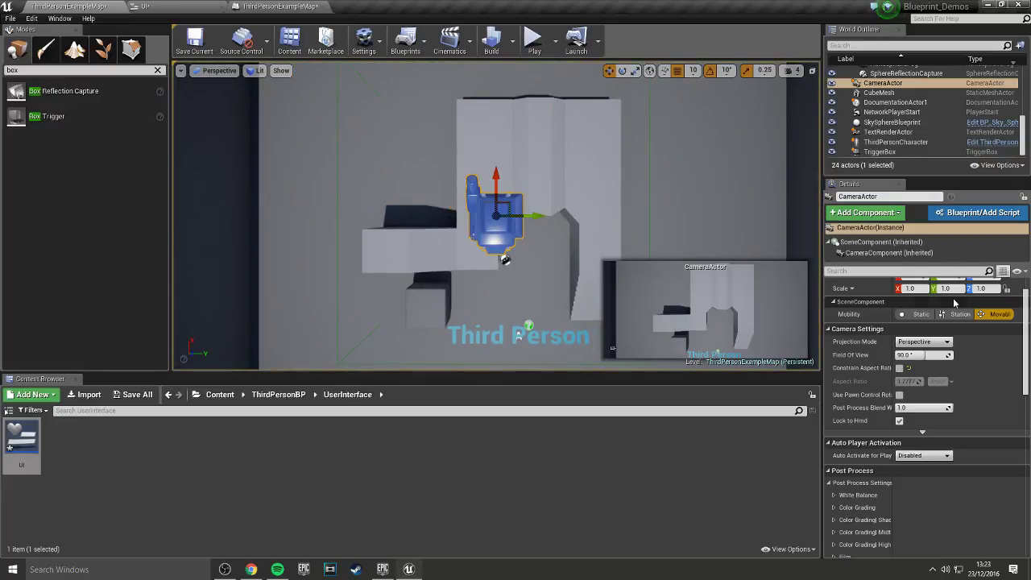
- Enable the camera's Scene Color Tint at 0.36 grey, then play the level again
scroll(893, 459, down, 2)
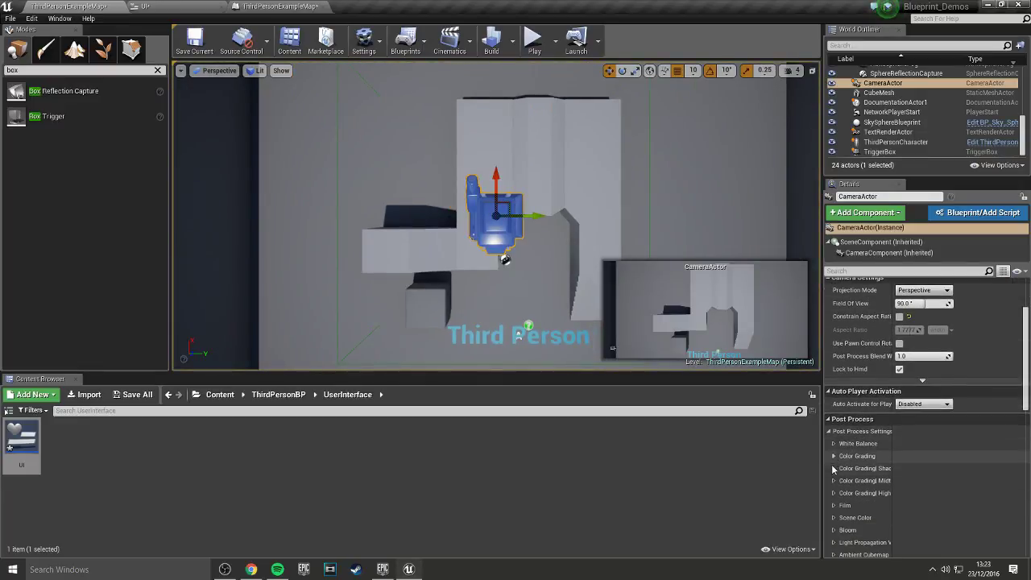
scroll(834, 470, down, 5)
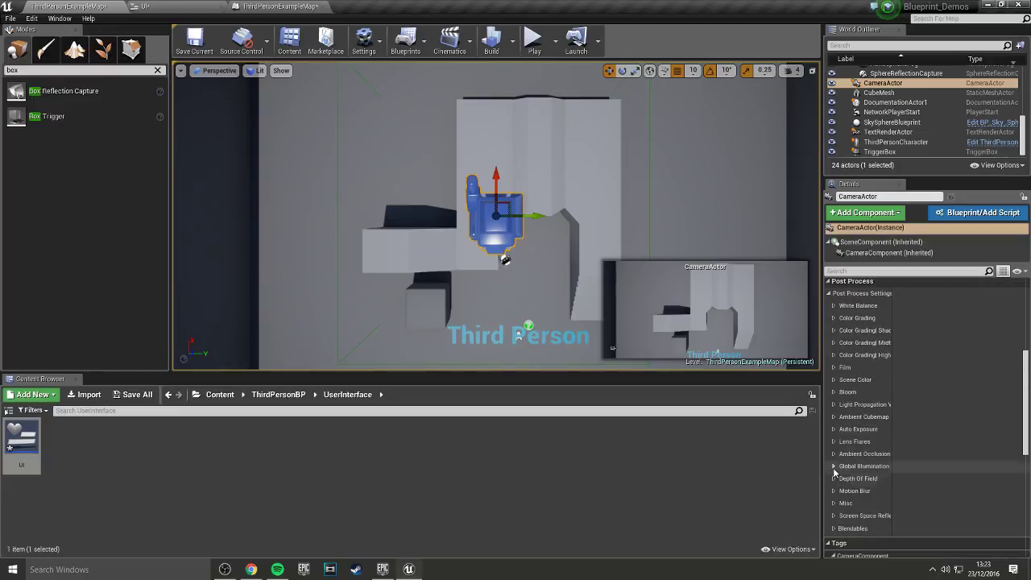
click(834, 383)
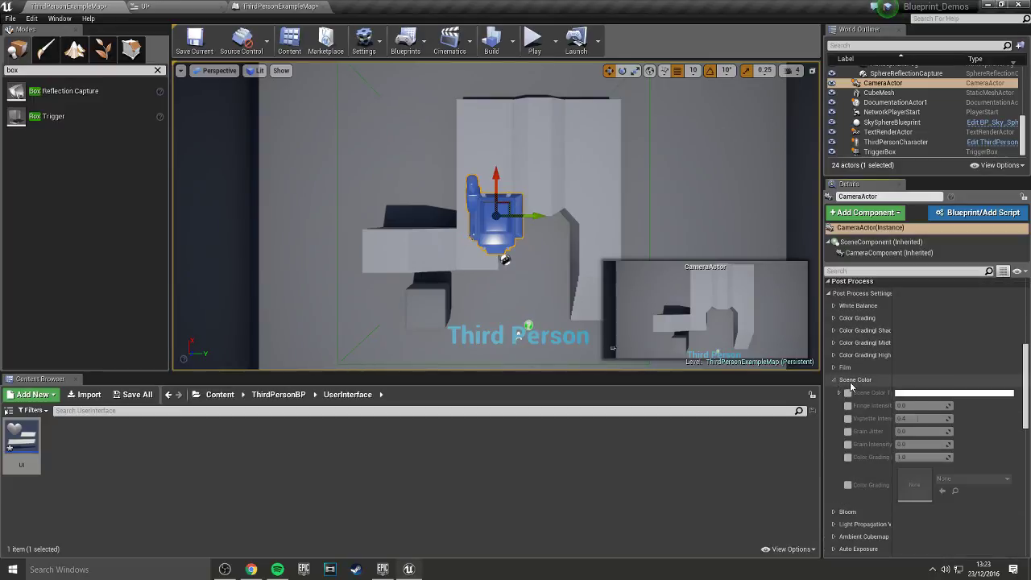
click(898, 393)
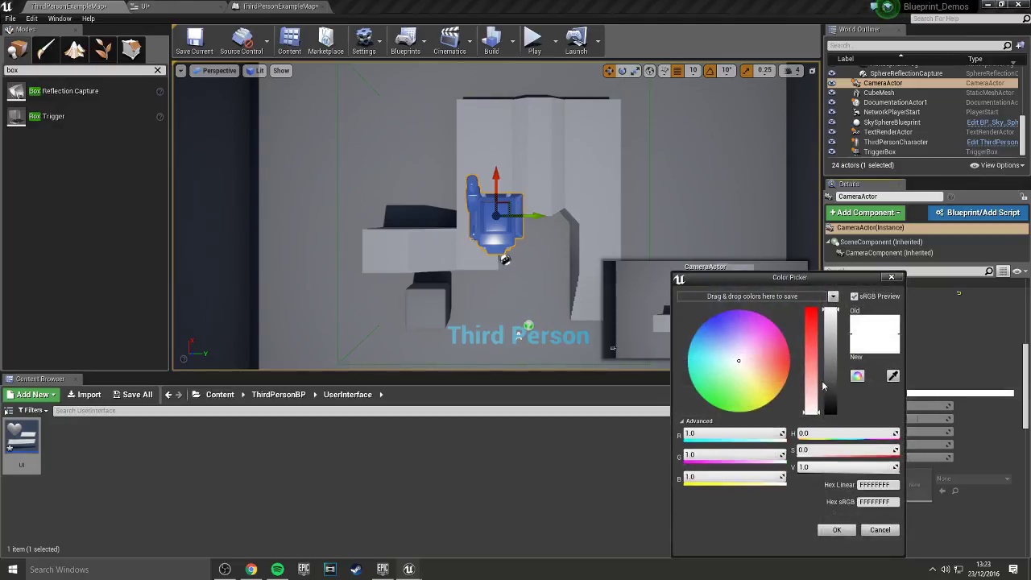
drag(835, 368, 832, 378)
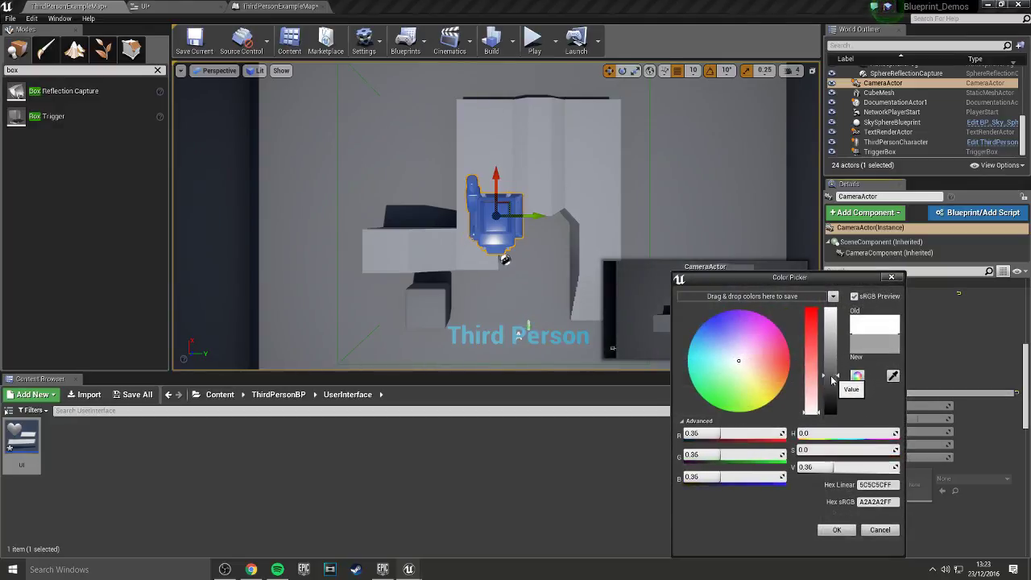
click(836, 529)
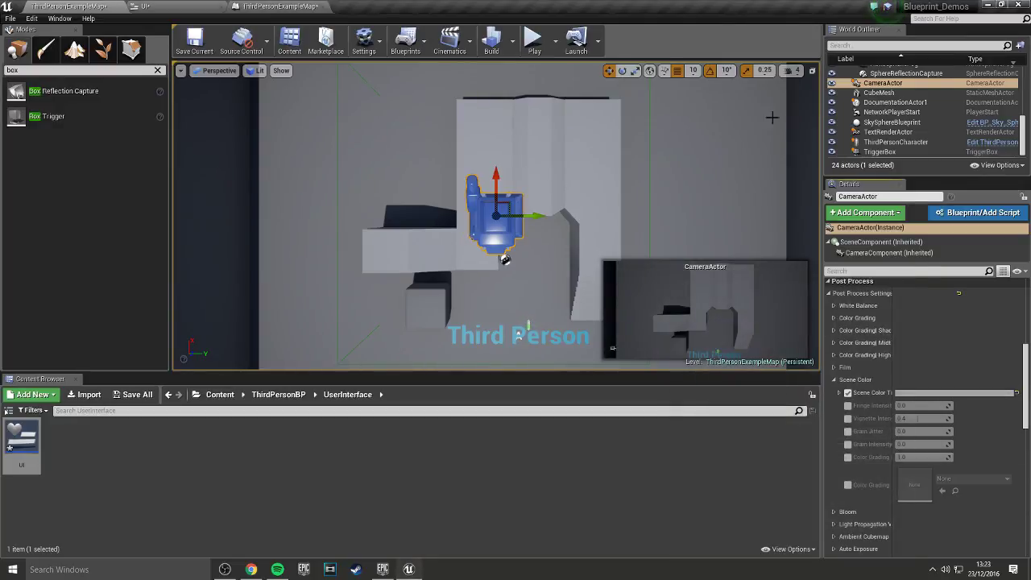
click(541, 42)
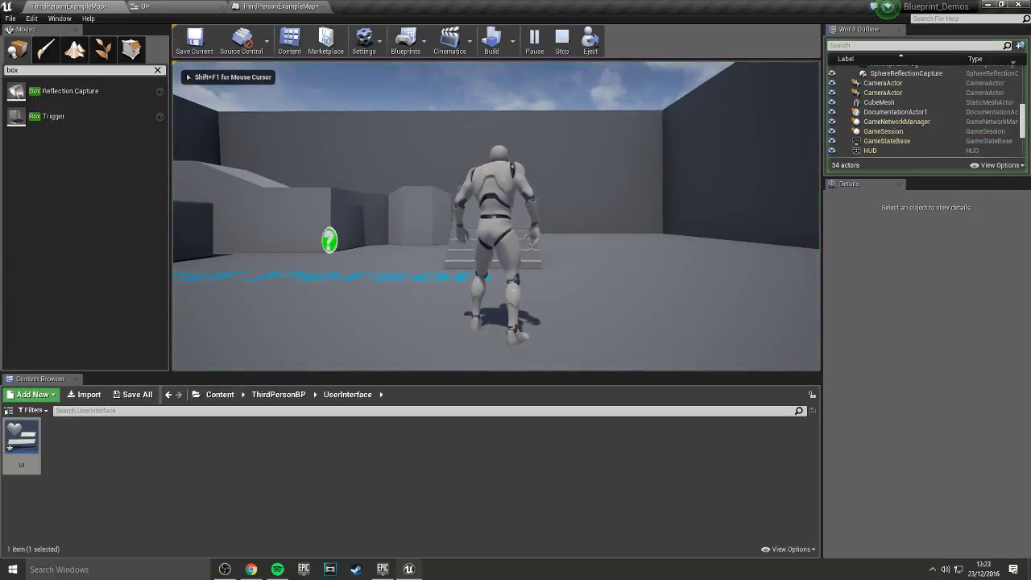
- Walk into the stair trigger to check the darker overhead view, then stop and tilt the viewport down
key(w)
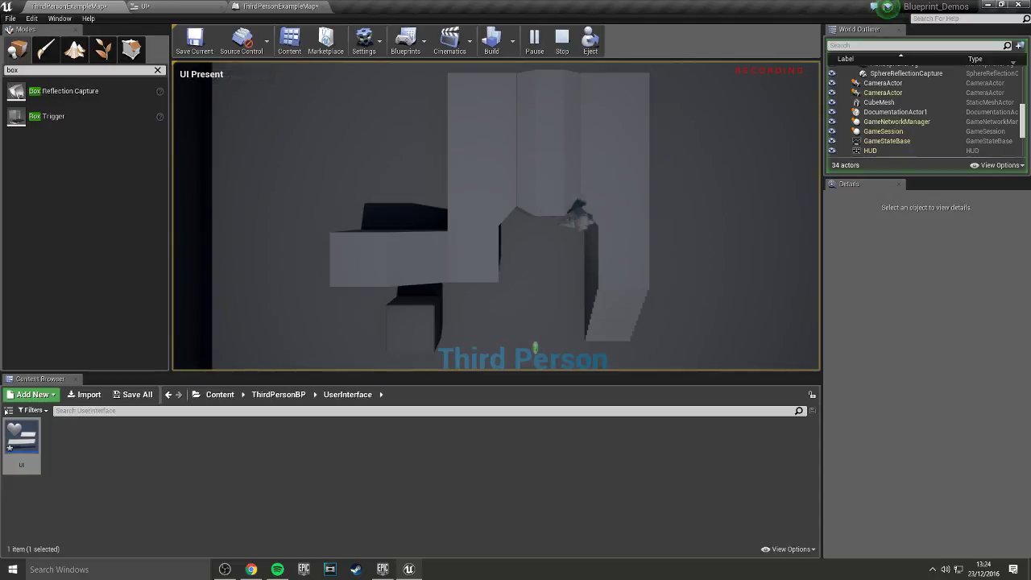
key(w)
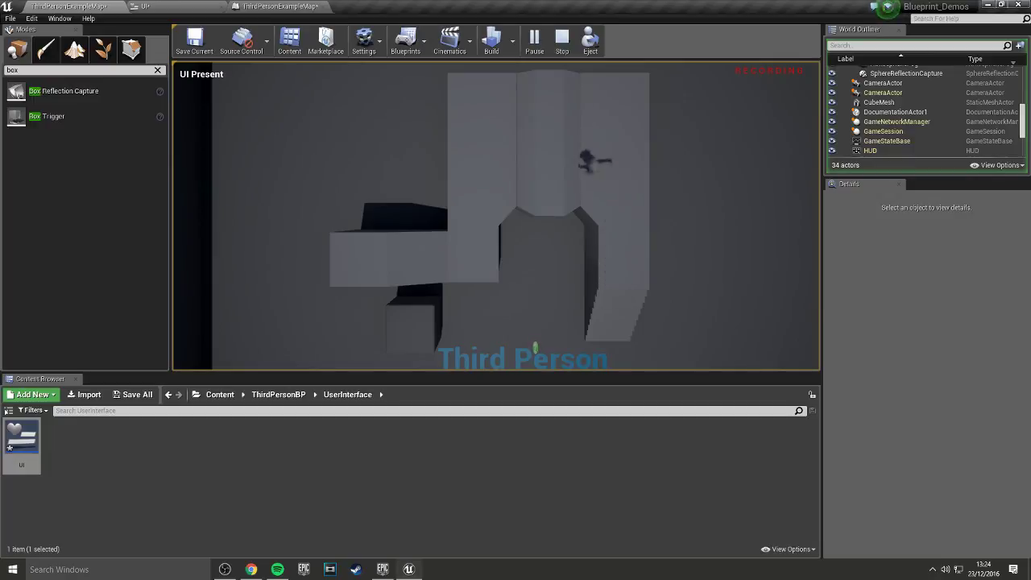
key(a)
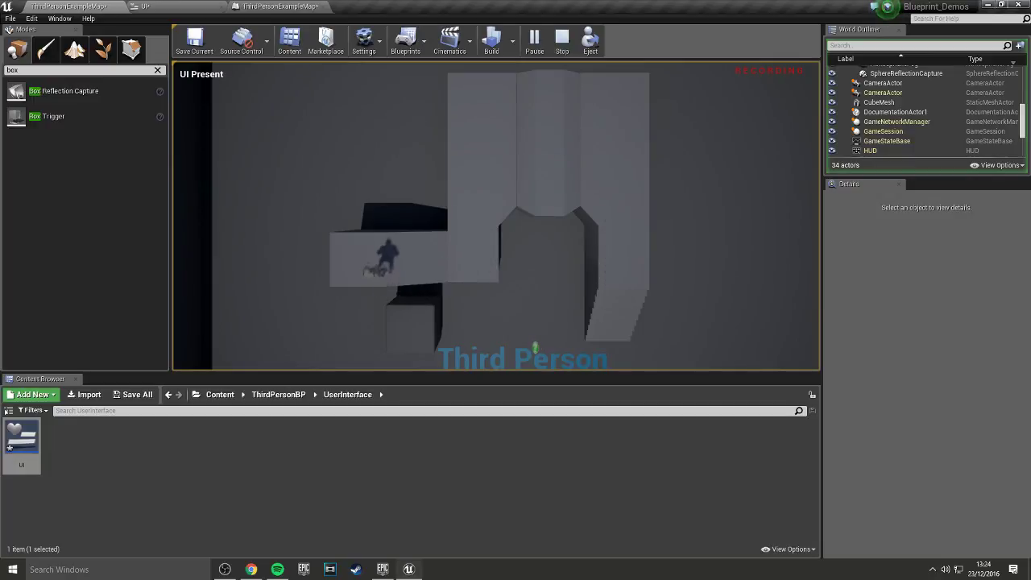
key(d)
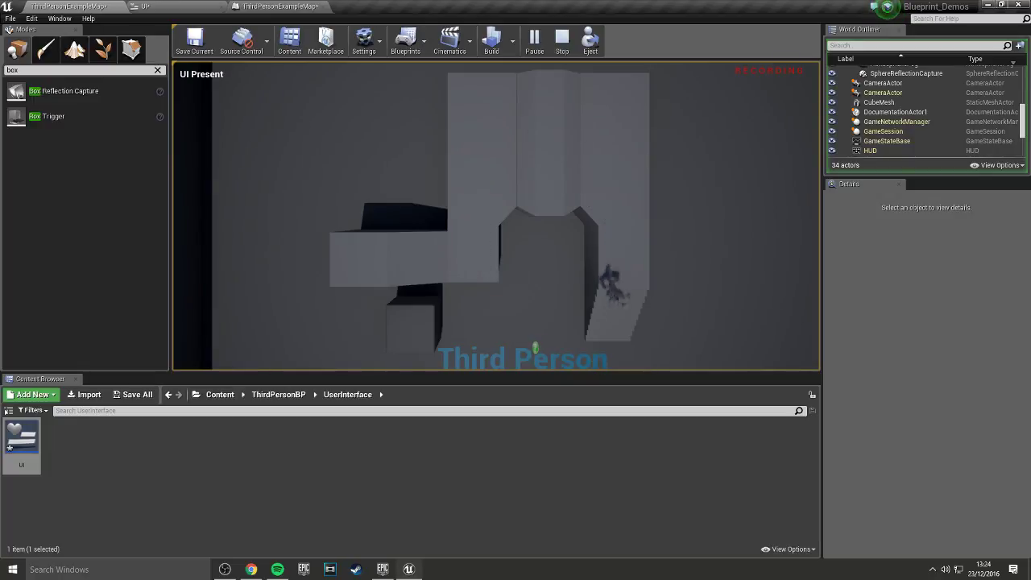
key(Escape)
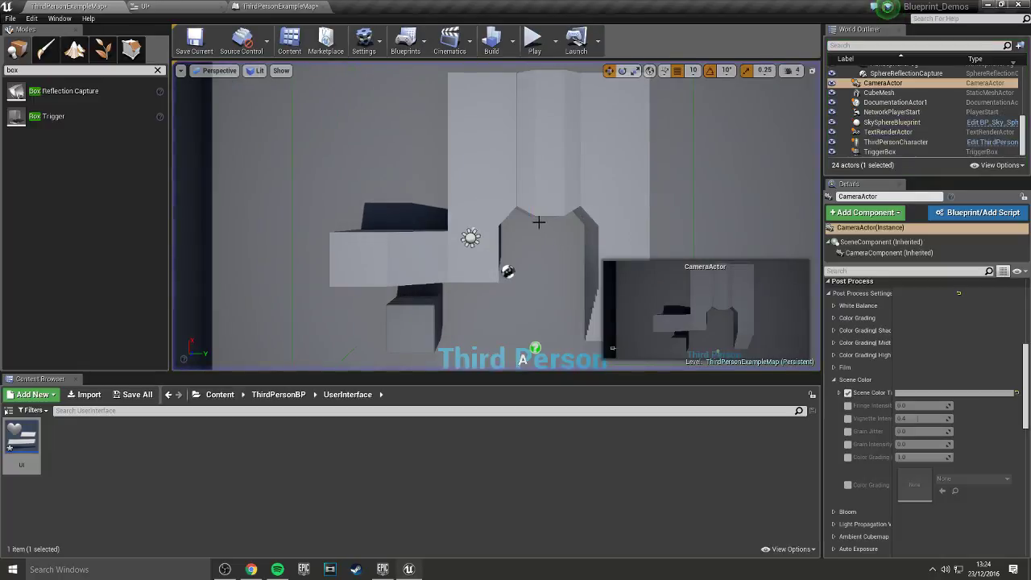
right_drag(497, 157, 468, 152)
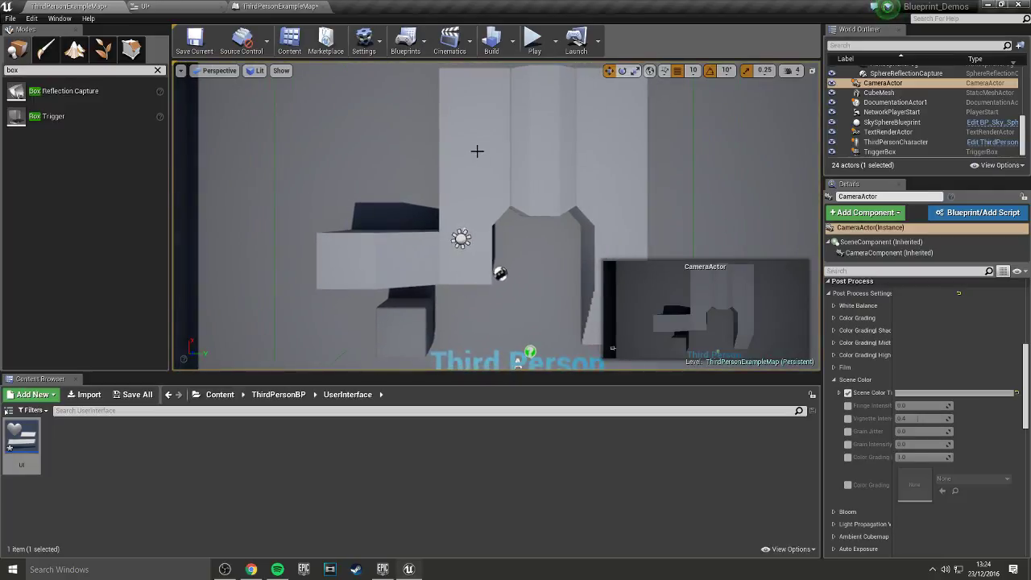